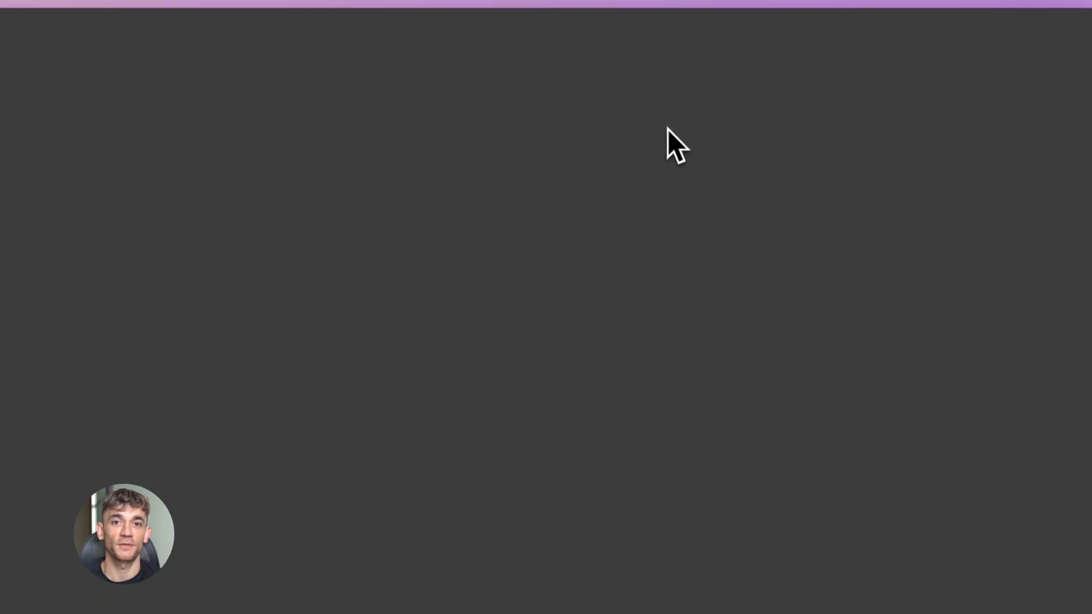
# Step: Switch JINX's profile card to the Stage Outfit view in the phone preview
pyautogui.scroll(-3, 503, 341)
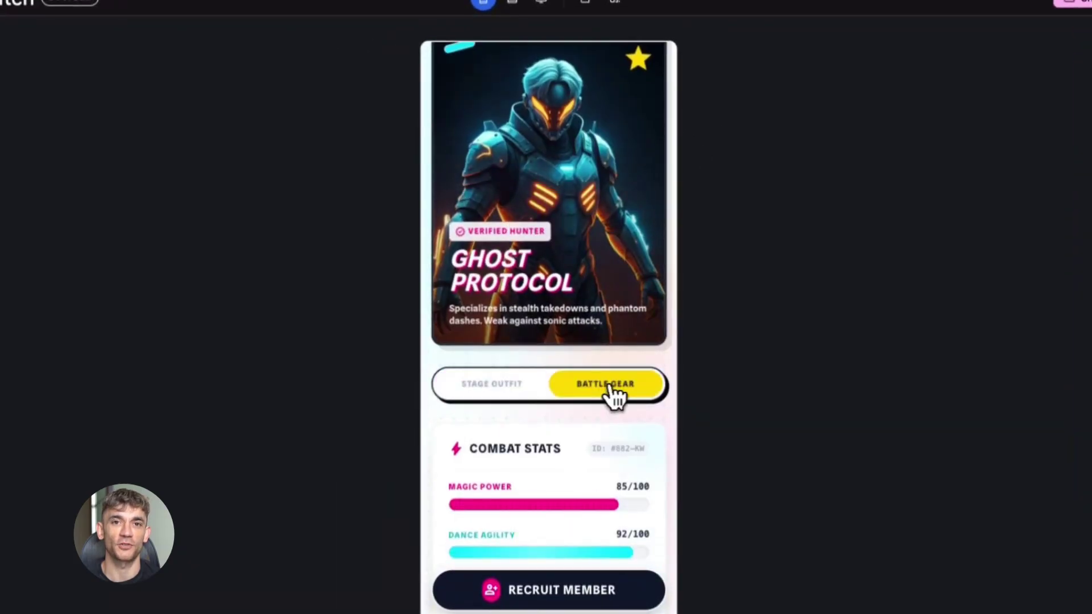
pyautogui.click(492, 384)
pyautogui.scroll(-2, 521, 419)
pyautogui.scroll(5, 552, 420)
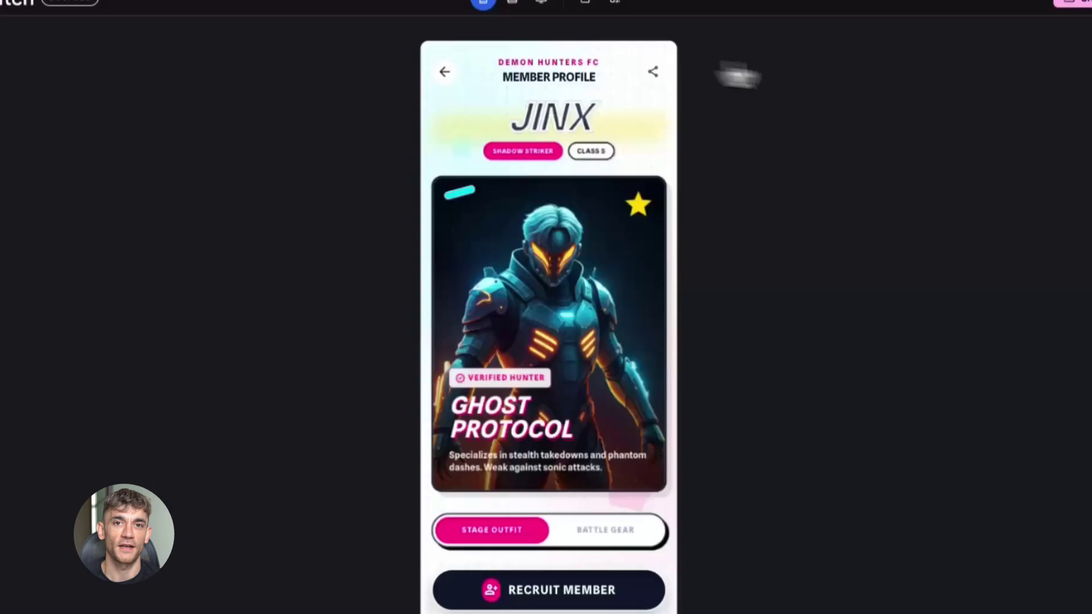
# Step: Open and close the sharing options, then view the member profile page full-window
pyautogui.click(1077, 3)
pyautogui.click(674, 207)
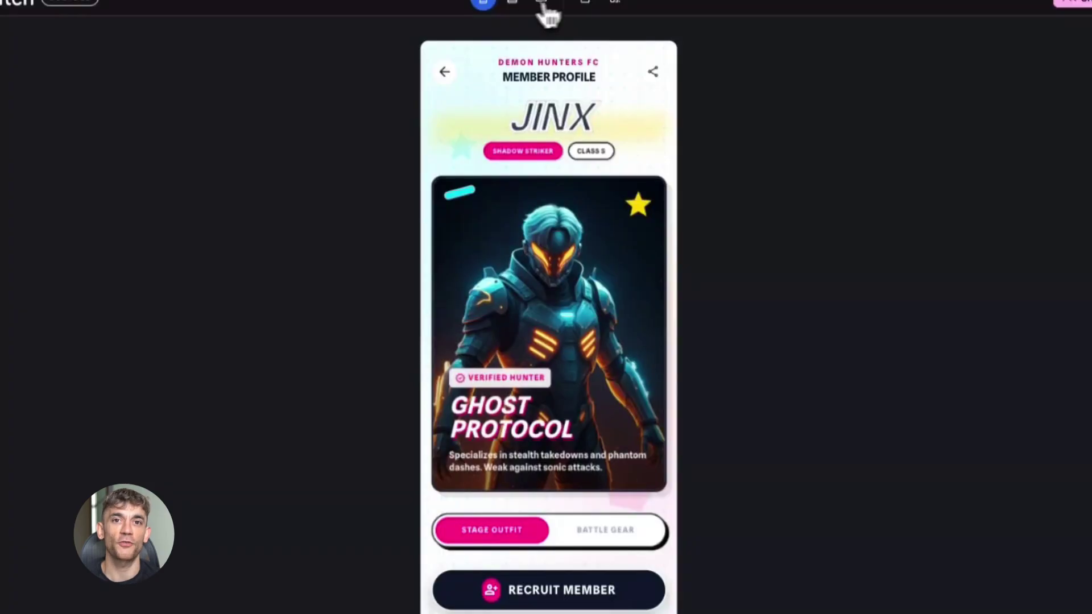
pyautogui.click(591, 5)
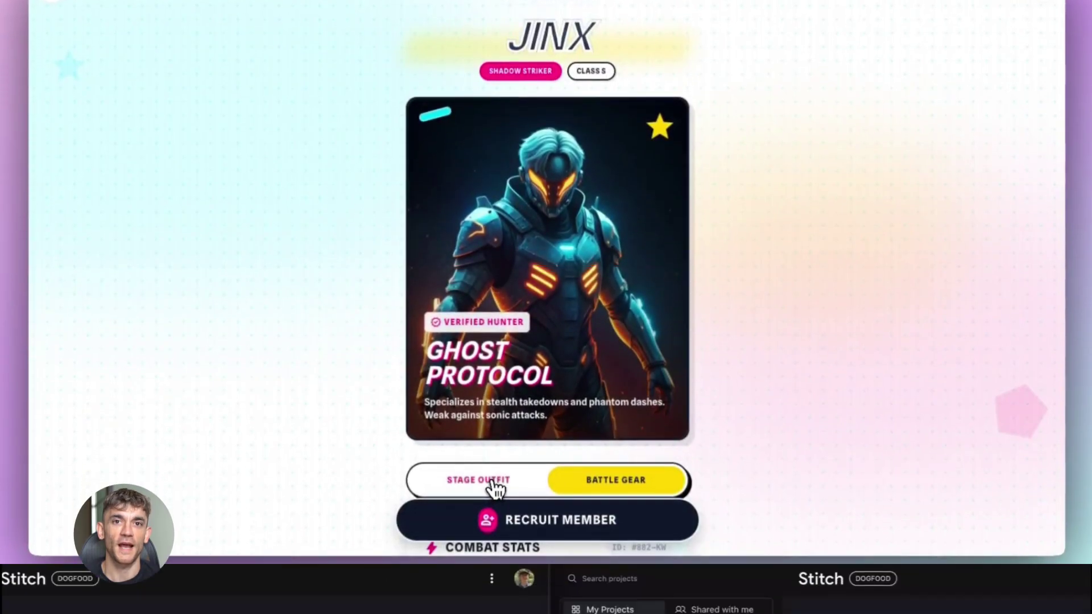
# Step: Submit the Scandinavian furniture and Swiss poster website prompt, generate all screens, and open Export options
pyautogui.click(496, 488)
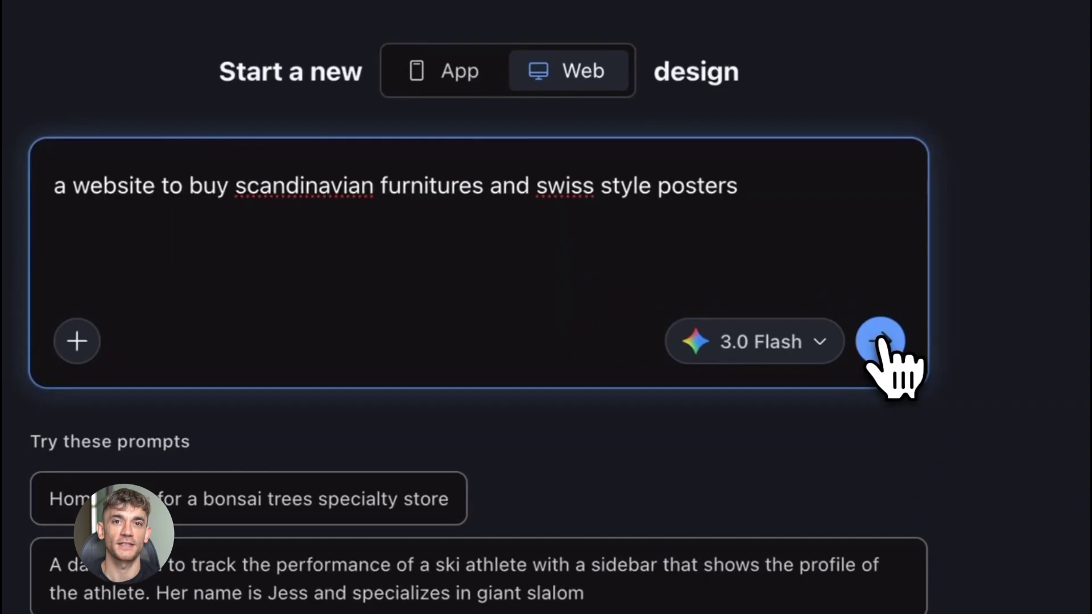
pyautogui.click(1075, 370)
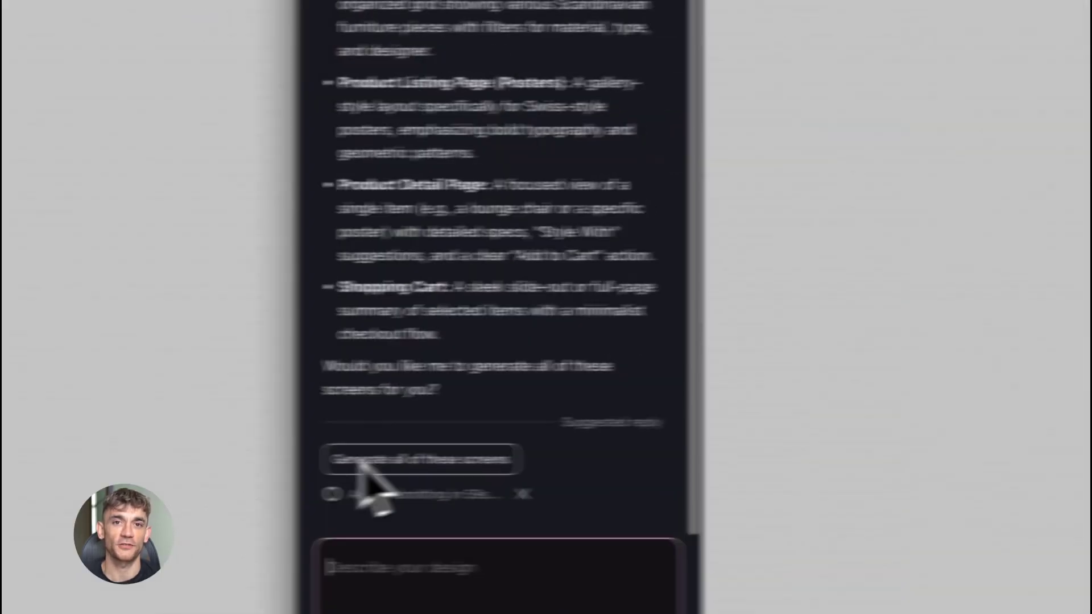
pyautogui.click(361, 465)
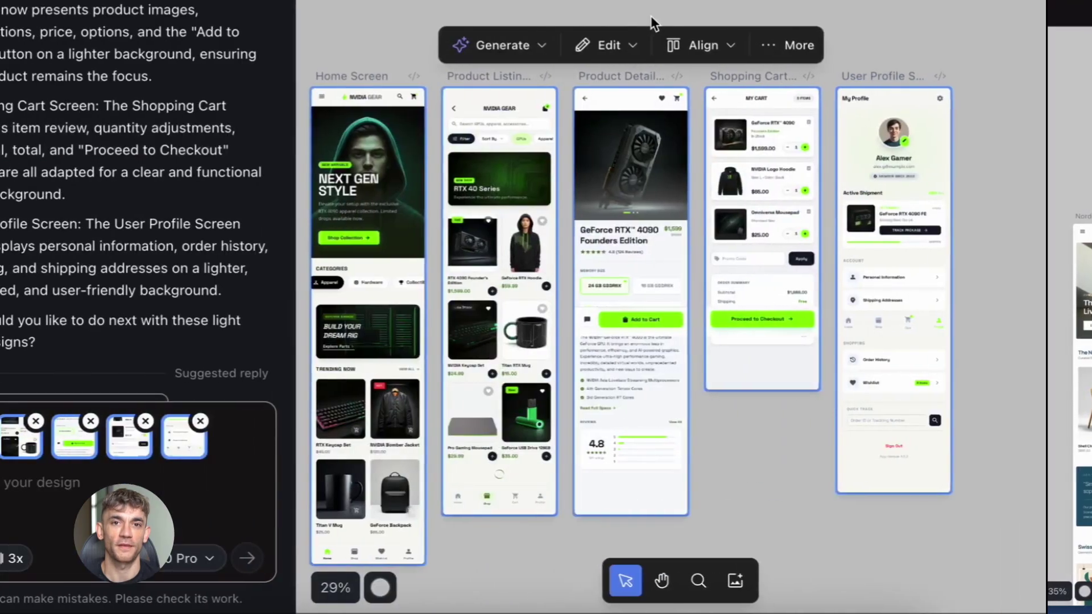
pyautogui.click(841, 41)
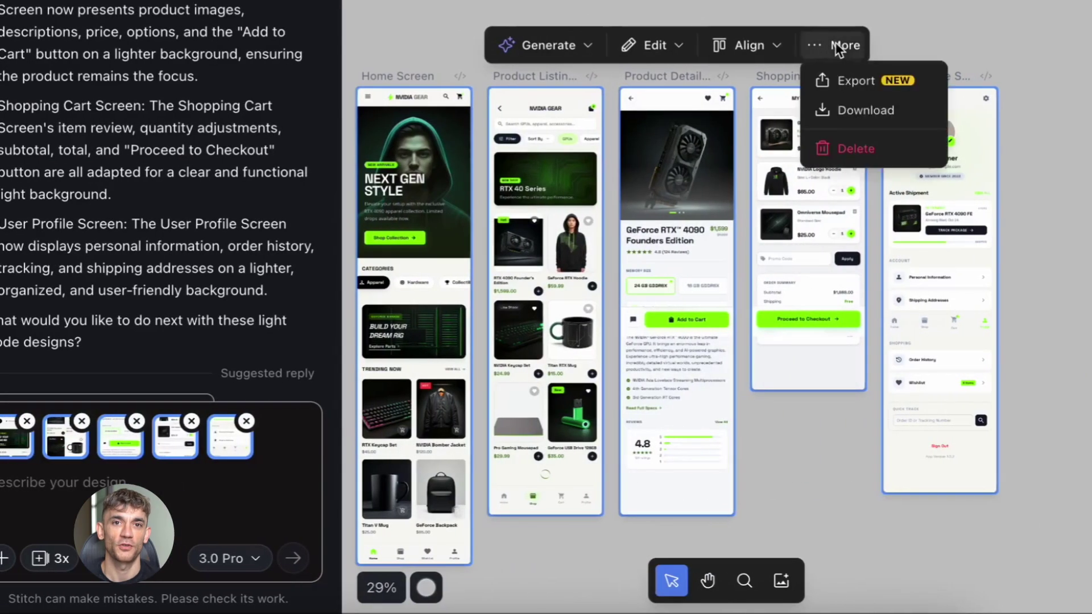
pyautogui.click(860, 79)
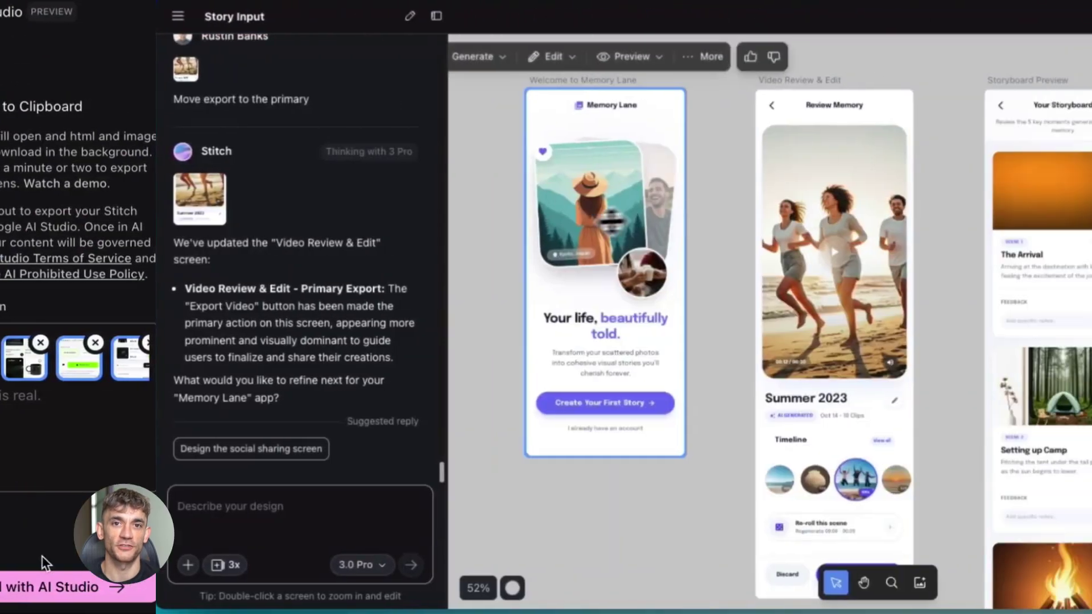
# Step: Request 'green theme', 'blue theme' and 'red with' theme variants in chat
pyautogui.write('green')
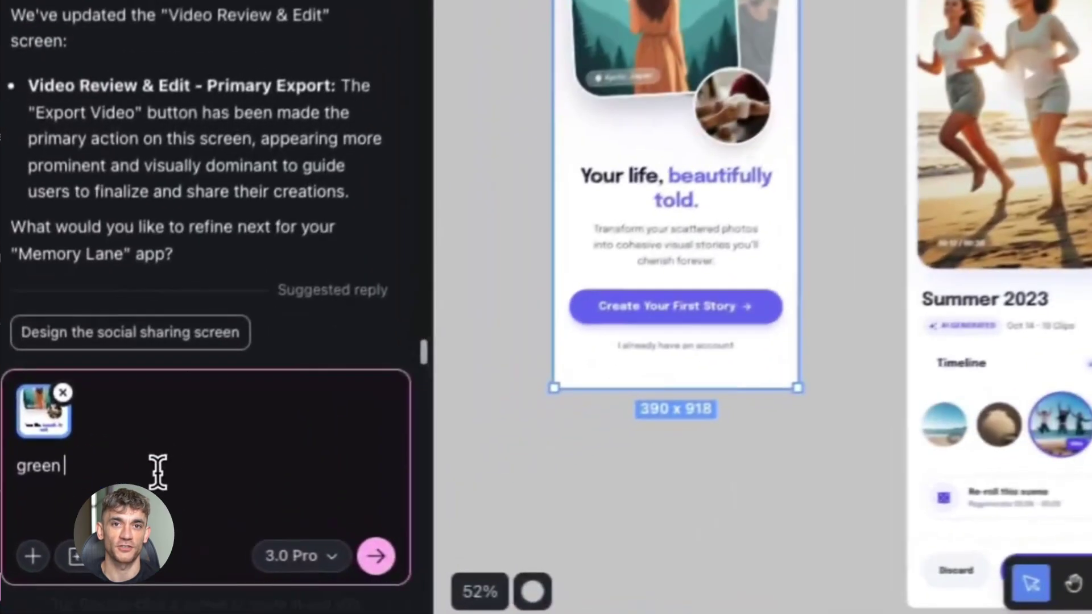
pyautogui.write(' theme')
pyautogui.press('Return')
pyautogui.write('blue theme')
pyautogui.press('Return')
pyautogui.write('red with')
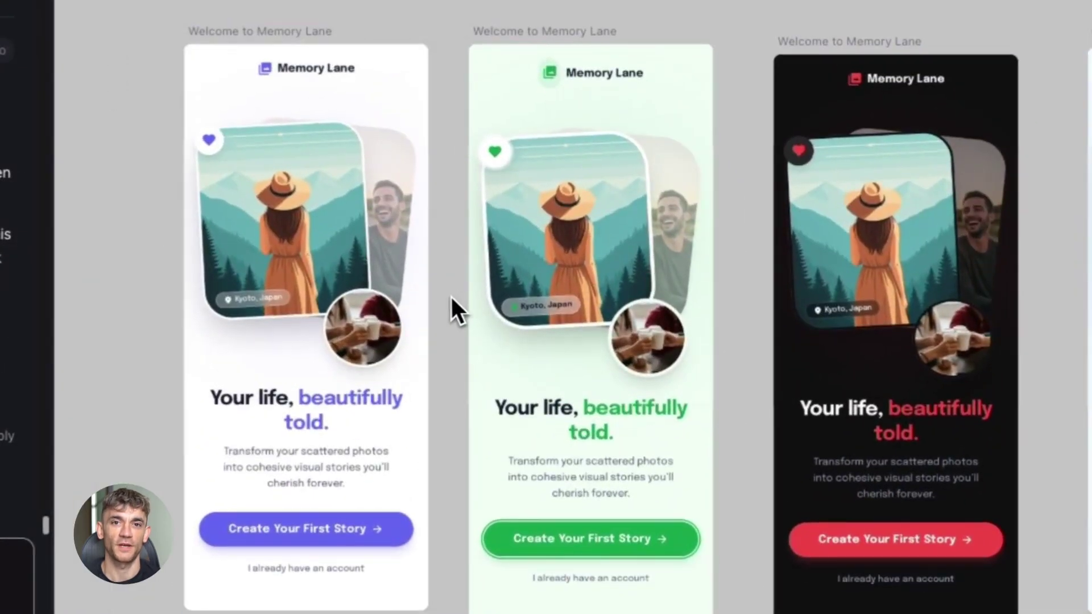
# Step: Select the green welcome screen variant and the light-themed JINX profile screen
pyautogui.hscroll(5, 452, 310)
pyautogui.click(451, 298)
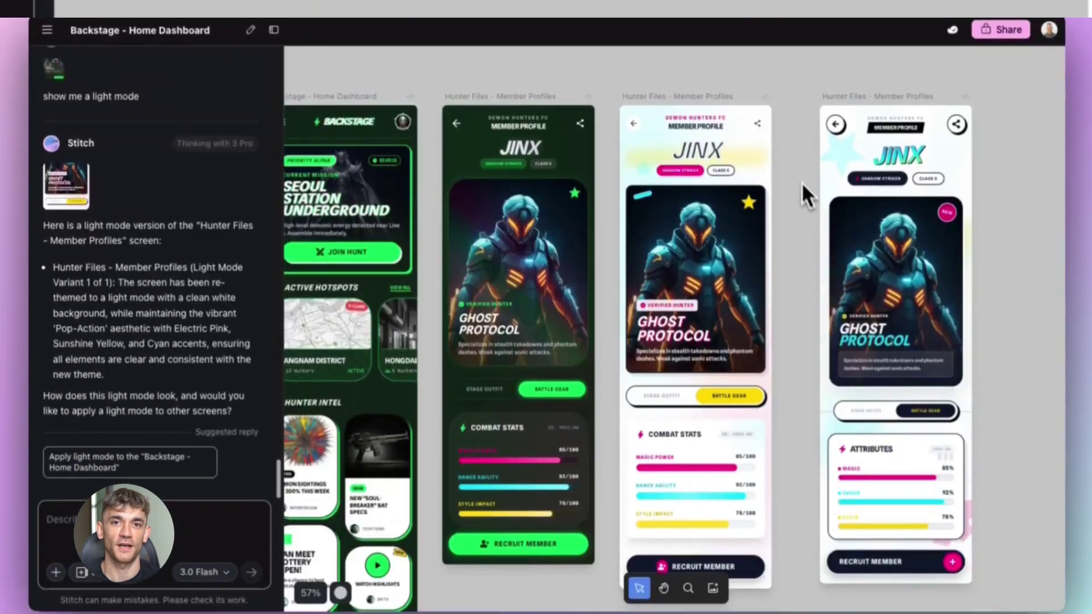
pyautogui.click(731, 447)
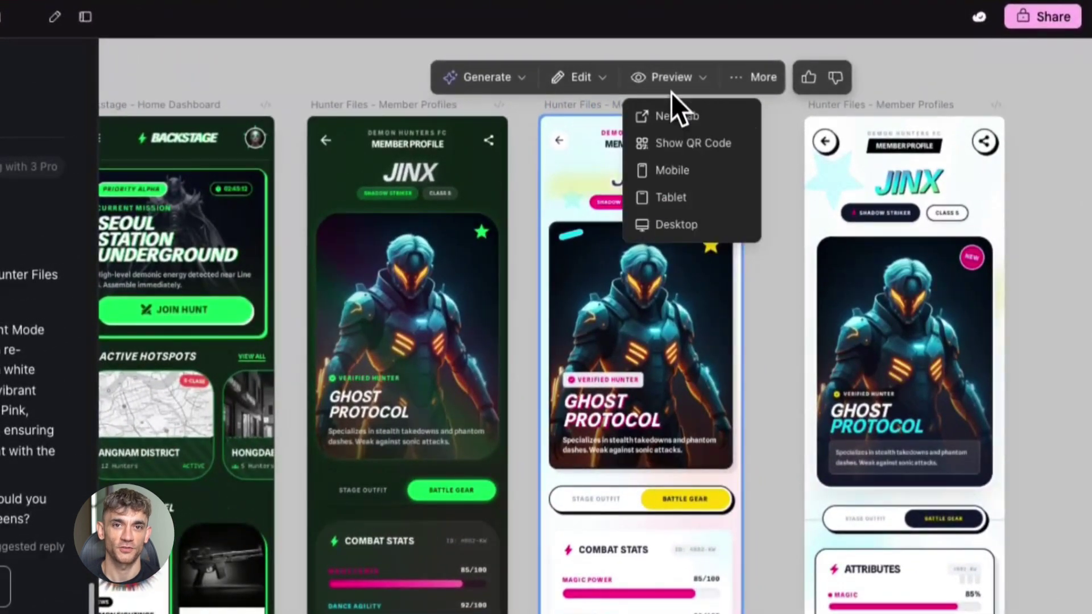
# Step: Preview the light JINX profile in a new tab and toggle its Stage Outfit view
pyautogui.click(667, 116)
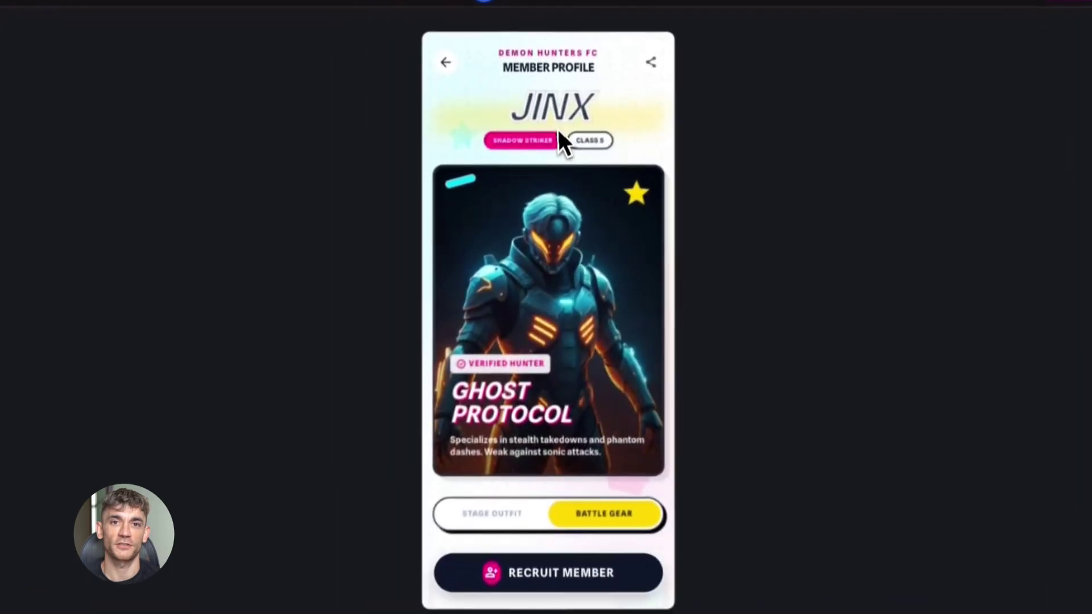
pyautogui.scroll(-1, 468, 245)
pyautogui.scroll(-2, 511, 227)
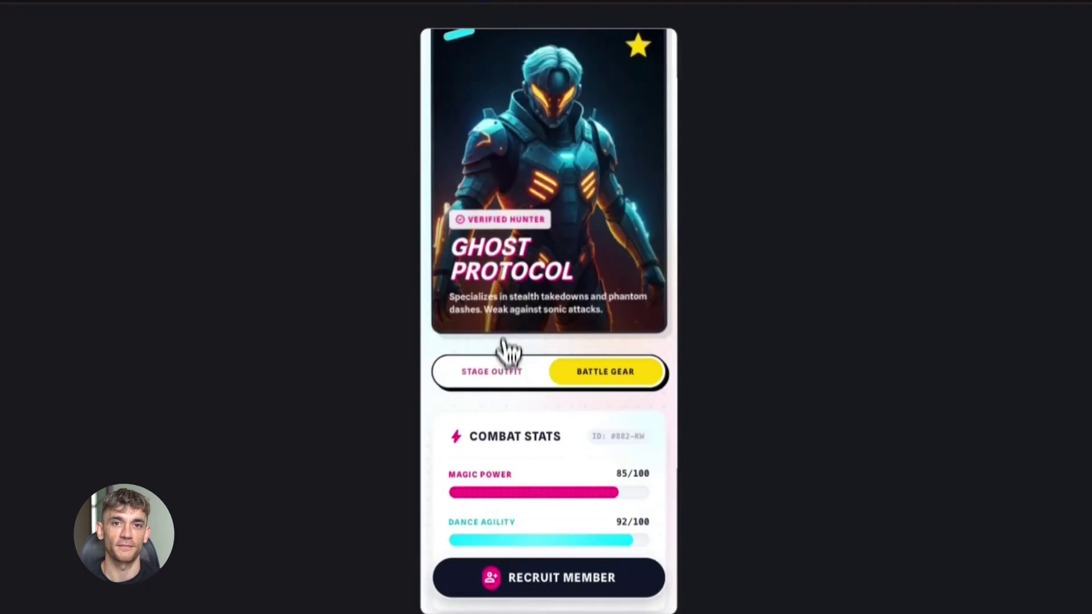
pyautogui.click(535, 374)
pyautogui.click(516, 375)
pyautogui.scroll(-2, 519, 387)
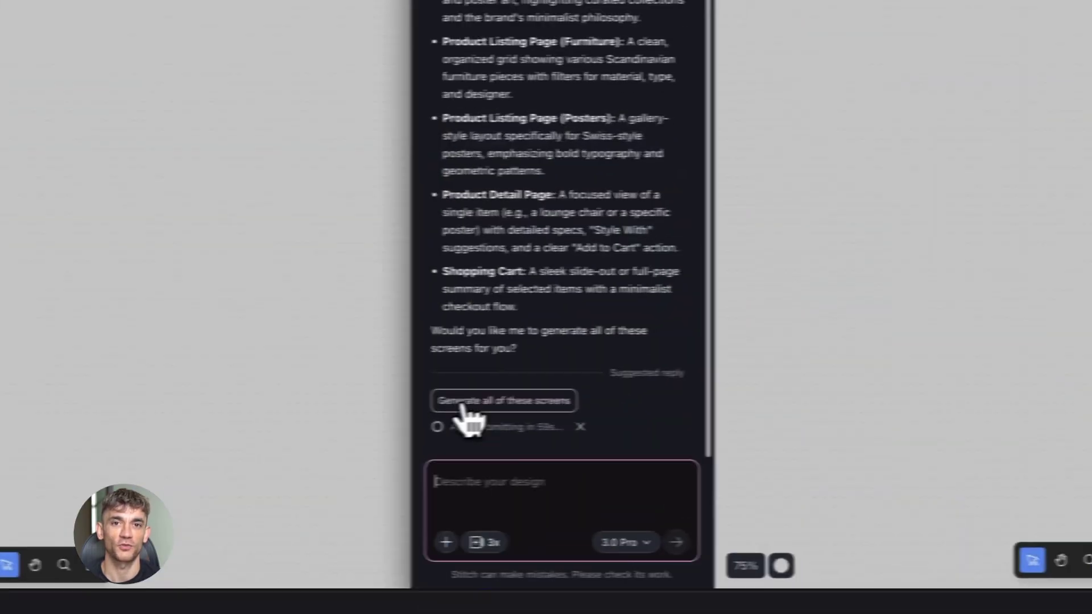
# Step: Have Stitch generate all the suggested Scandinavian furniture store screens
pyautogui.click(136, 33)
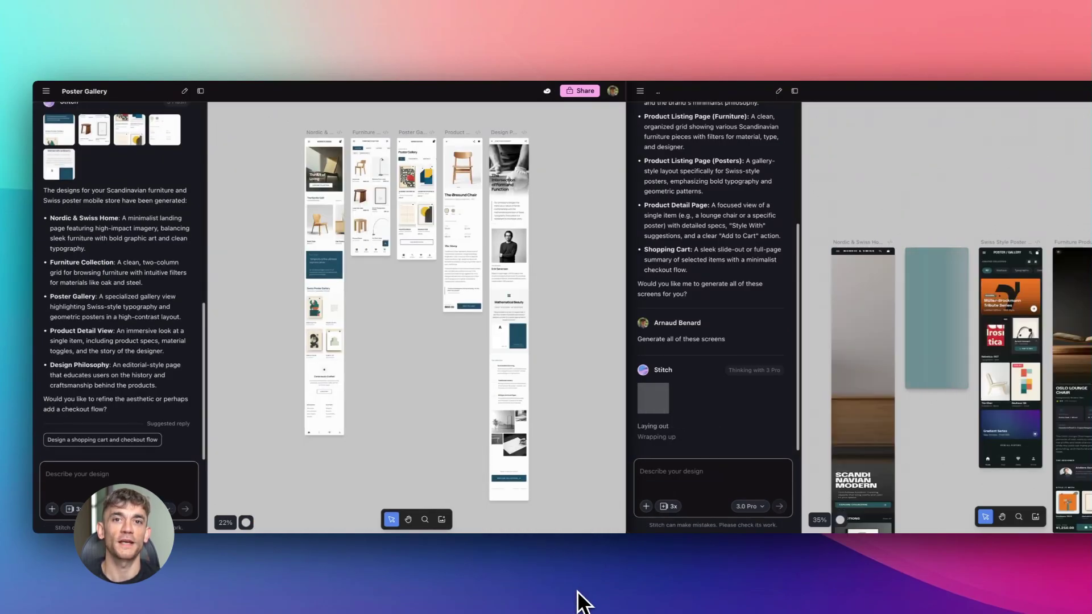
pyautogui.scroll(5, 358, 264)
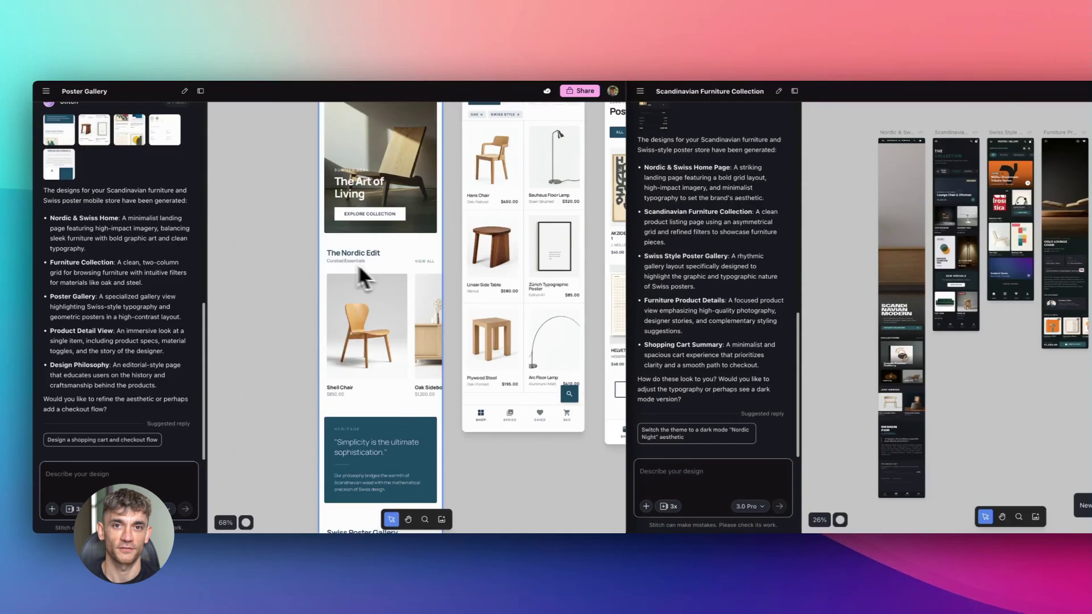
pyautogui.hscroll(3, 381, 268)
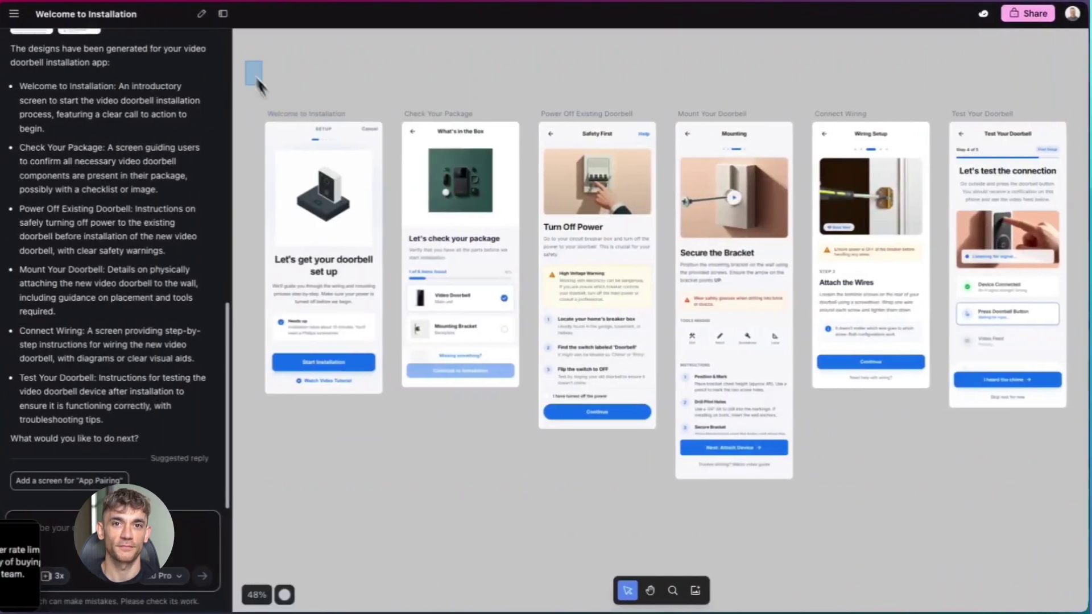
# Step: Select all the doorbell installation screens and build an interactive prototype from them
pyautogui.moveTo(251, 78); pyautogui.dragTo(914, 366)
pyautogui.click(507, 93)
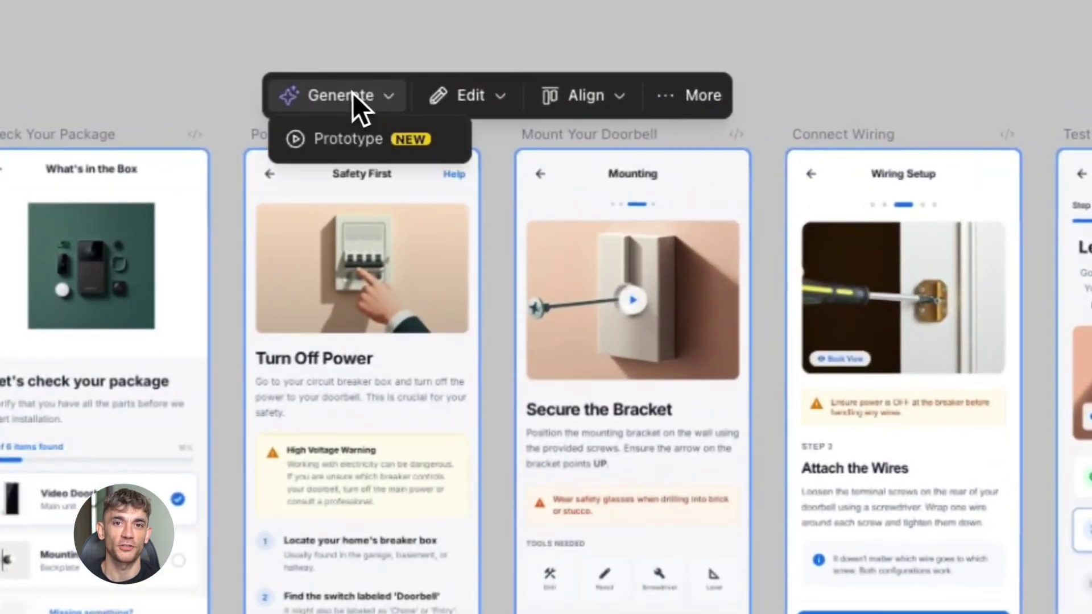
pyautogui.click(357, 147)
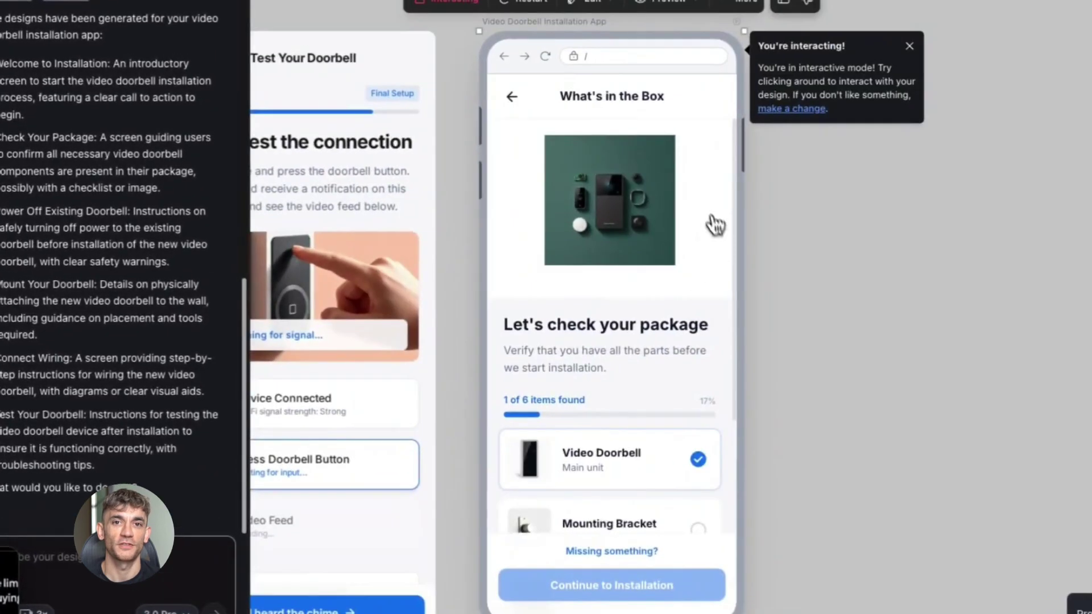
# Step: Tick all five package checklist items and start the installation walkthrough
pyautogui.scroll(-2, 700, 342)
pyautogui.click(698, 458)
pyautogui.click(698, 398)
pyautogui.click(698, 441)
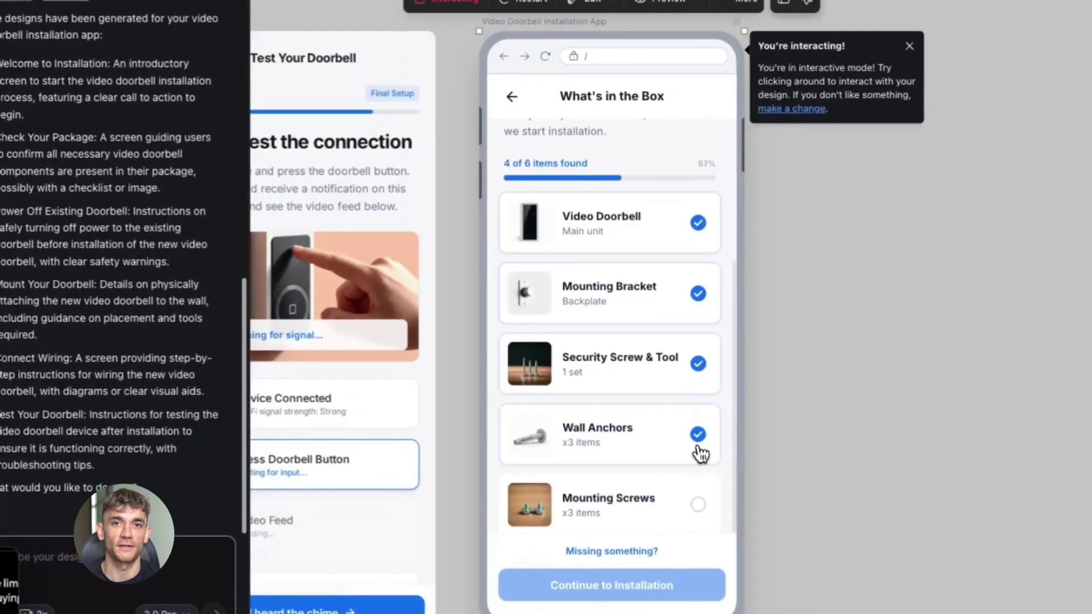
pyautogui.click(698, 421)
pyautogui.click(698, 475)
pyautogui.click(611, 584)
pyautogui.click(611, 552)
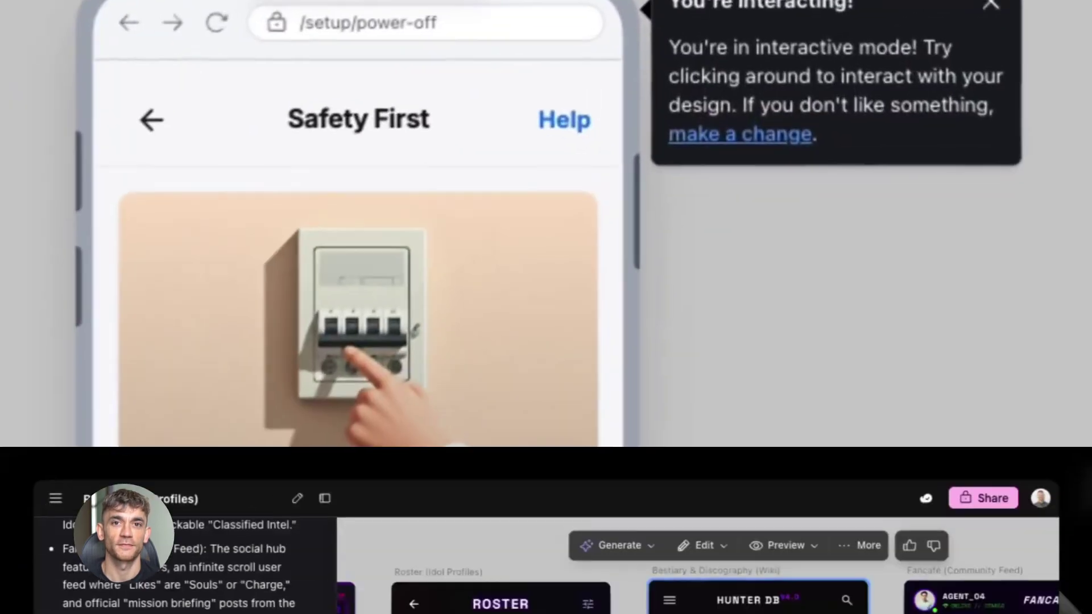
# Step: Zoom to fit all screens and enter Zen Mode through the Cmd+K command search
pyautogui.press('super+k')
pyautogui.write('zoom to')
pyautogui.press('Return')
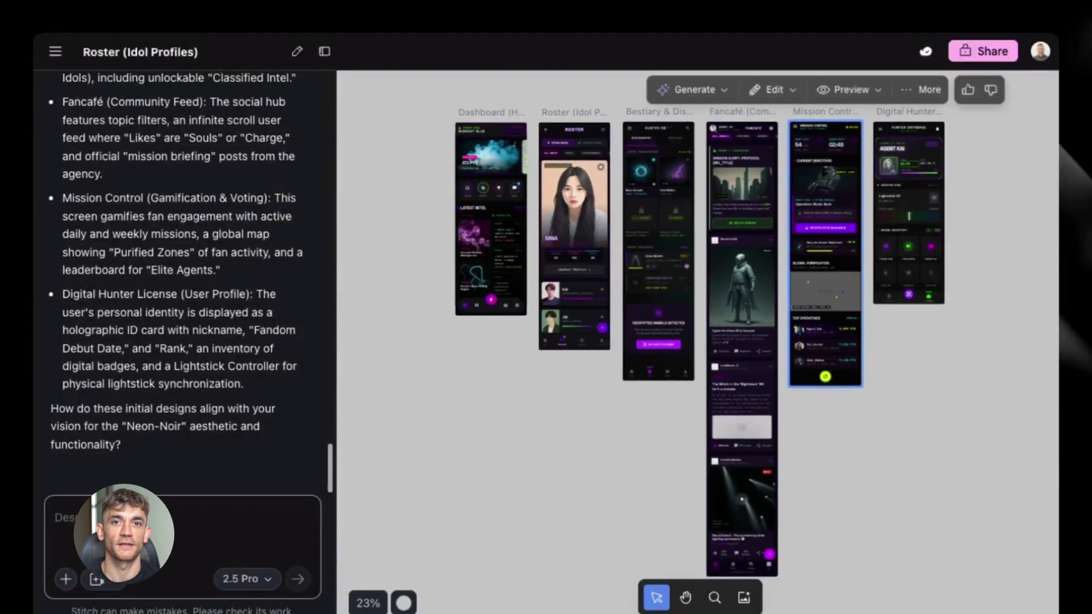
pyautogui.press('super+k')
pyautogui.write('zen')
pyautogui.press('Return')
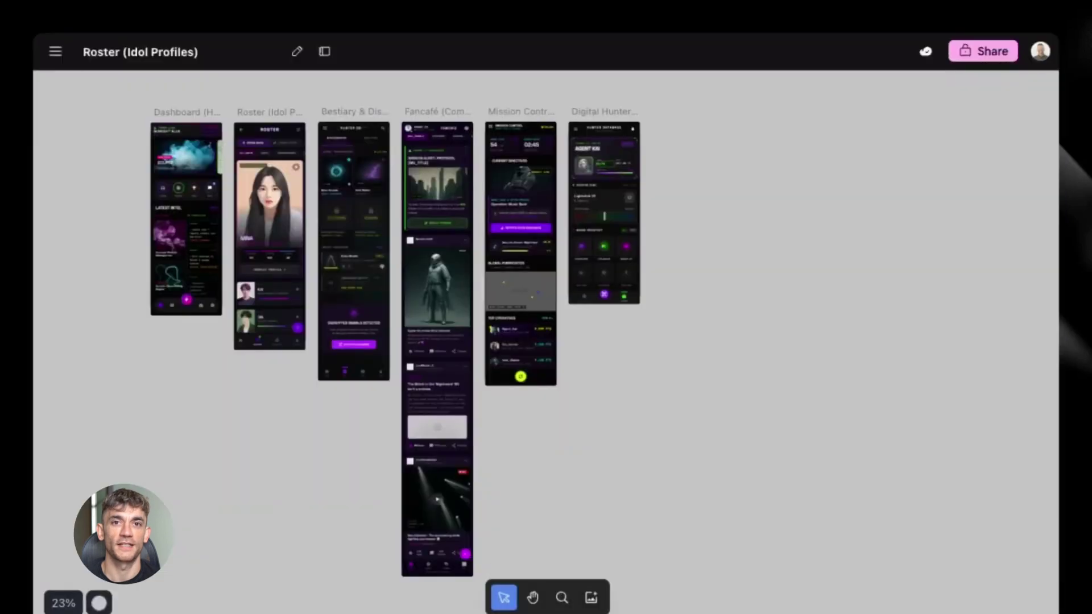
# Step: Jump to the Dashboard screen, step through the screens, and open Export via Cmd+K
pyautogui.press('super+k')
pyautogui.write('go to')
pyautogui.press('Return')
pyautogui.press('super+Right')
pyautogui.press('super+Right')
pyautogui.press('super+Right')
pyautogui.press('super+Right')
pyautogui.press('super+Right')
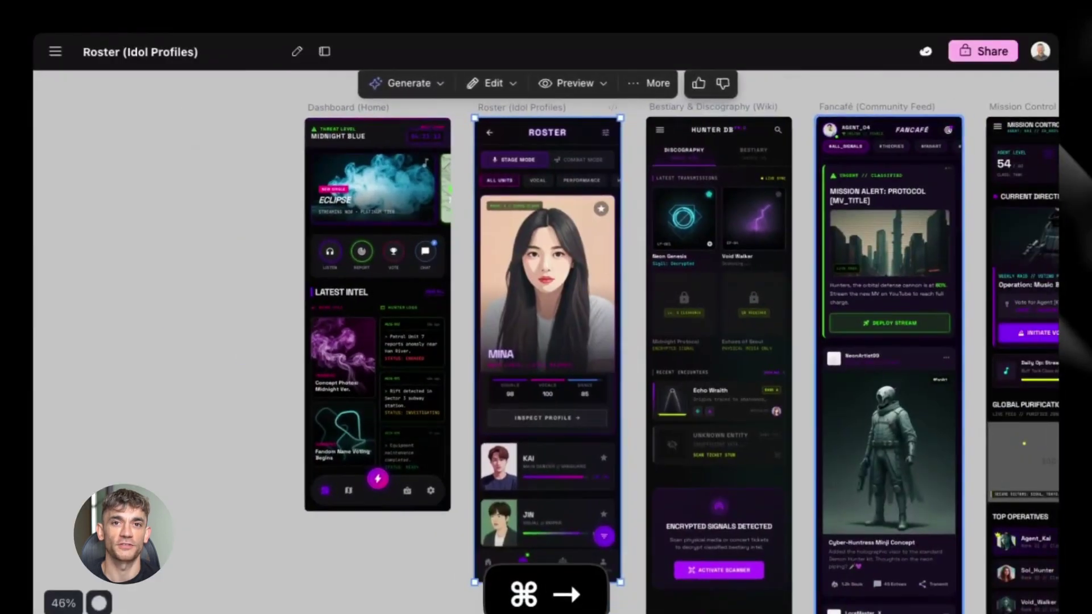
pyautogui.press('super+k')
pyautogui.write('ex')
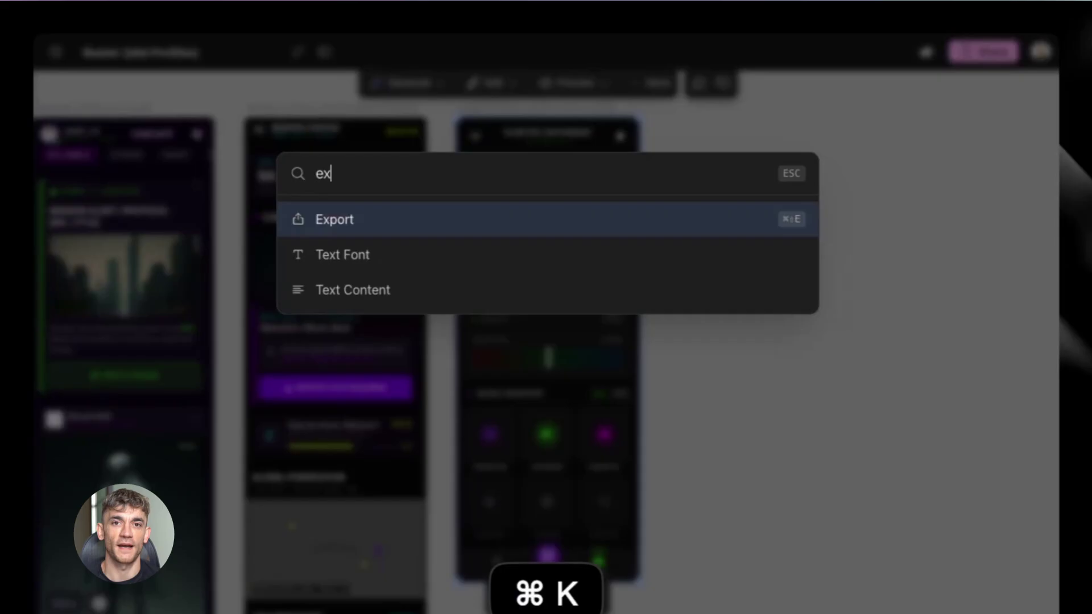
pyautogui.press('Return')
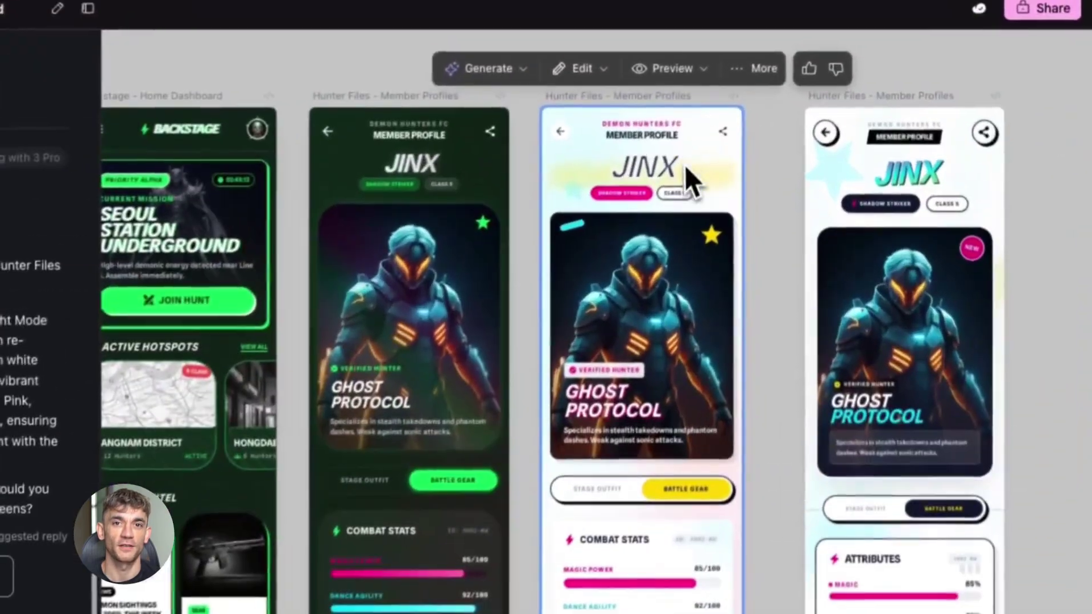
# Step: Open the light JINX profile in a new preview tab and switch its card to Stage Outfit
pyautogui.click(672, 69)
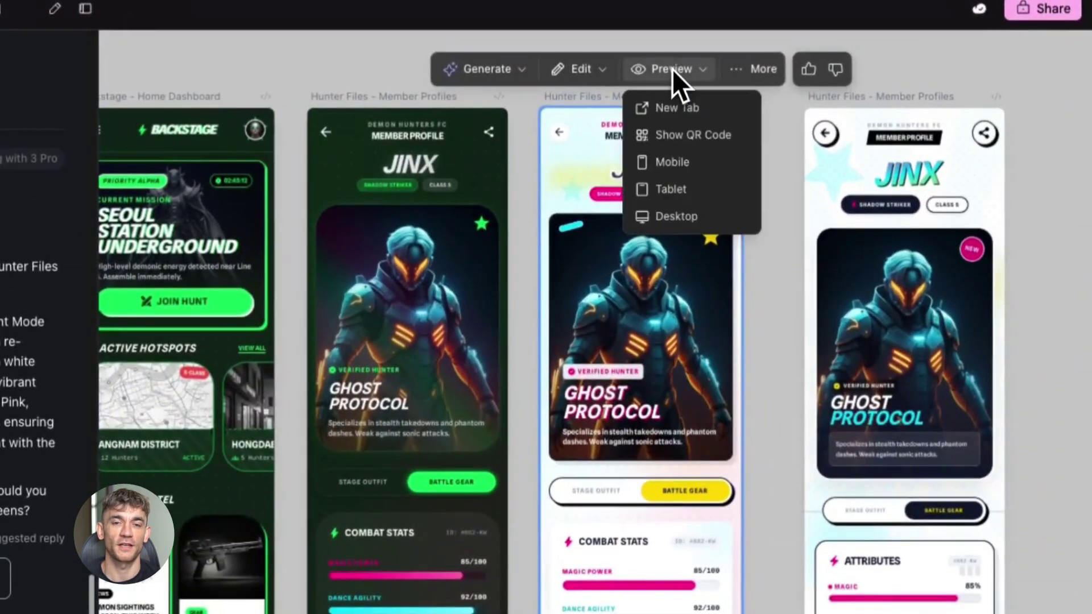
pyautogui.click(668, 108)
pyautogui.scroll(-3, 511, 209)
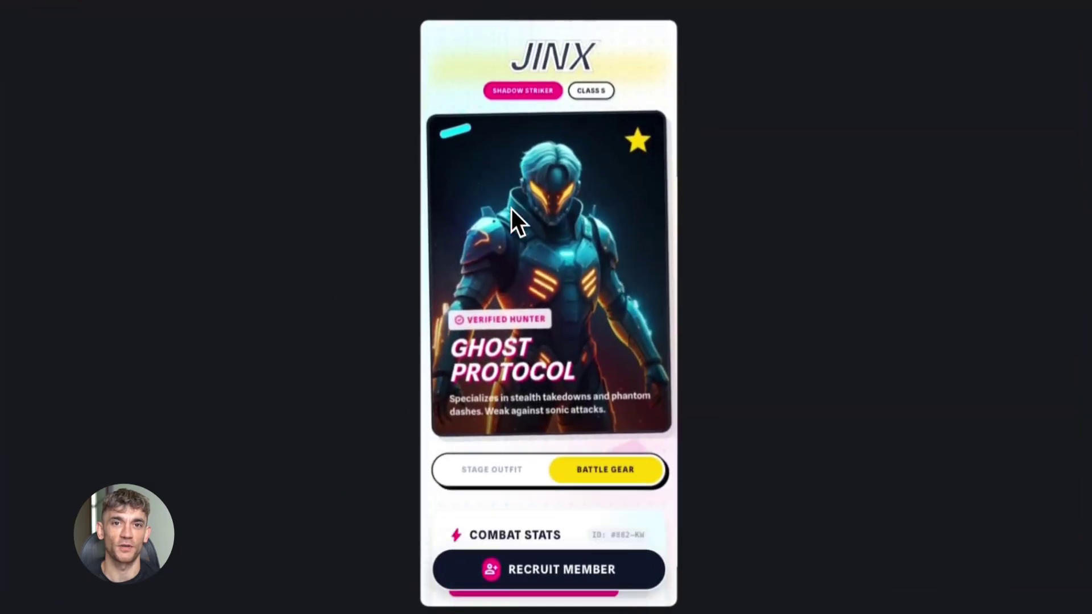
pyautogui.click(515, 367)
pyautogui.click(518, 368)
pyautogui.scroll(-2, 528, 496)
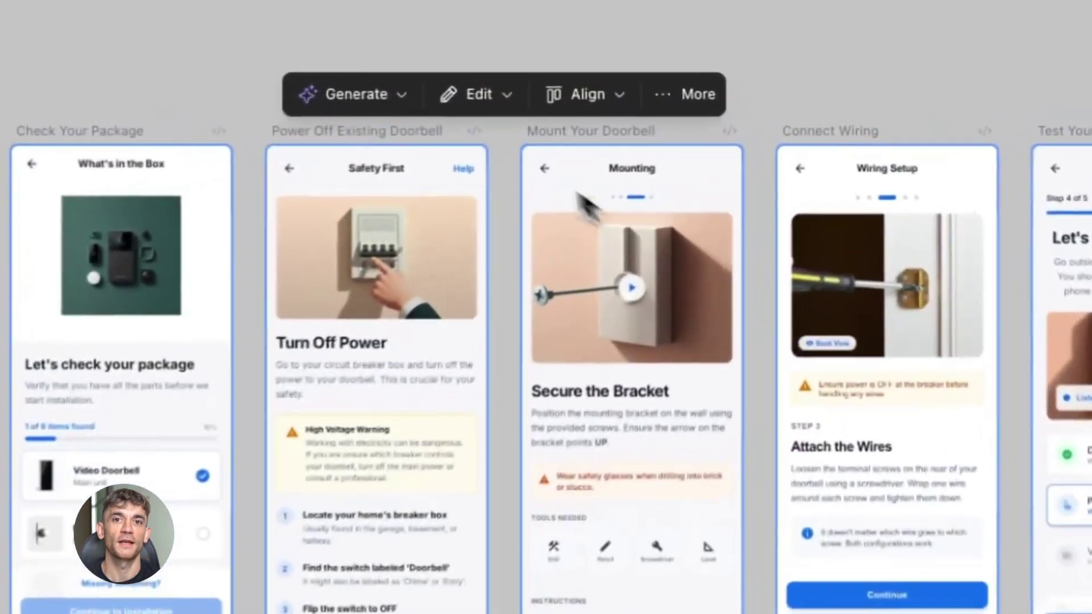
# Step: Build a prototype from the doorbell screens and tick the Mounting Bracket as found
pyautogui.click(596, 92)
pyautogui.click(367, 139)
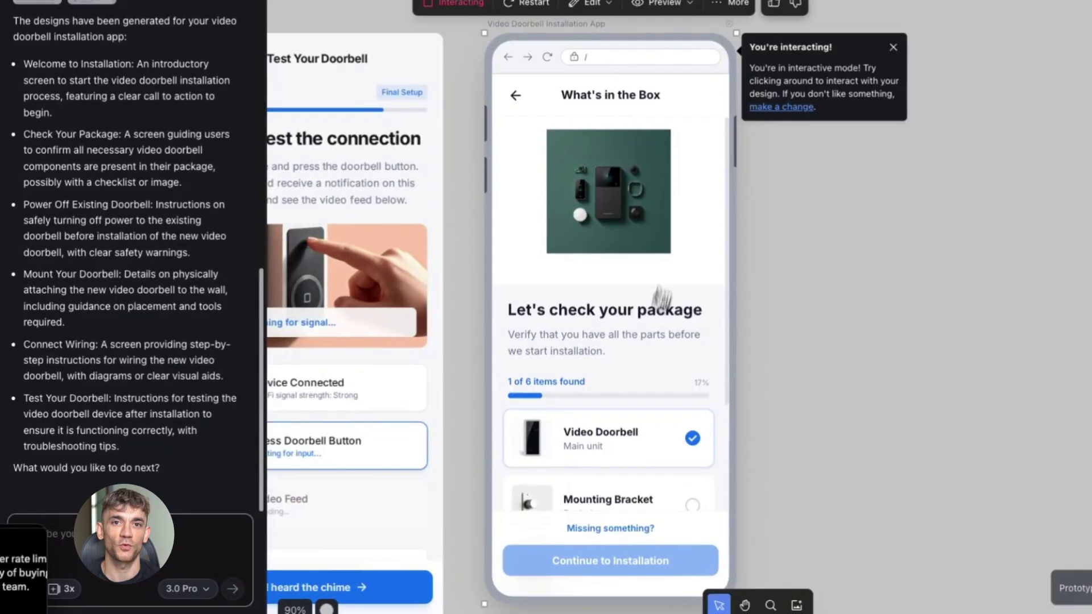
pyautogui.scroll(-1, 660, 439)
pyautogui.click(692, 445)
pyautogui.scroll(-3, 691, 448)
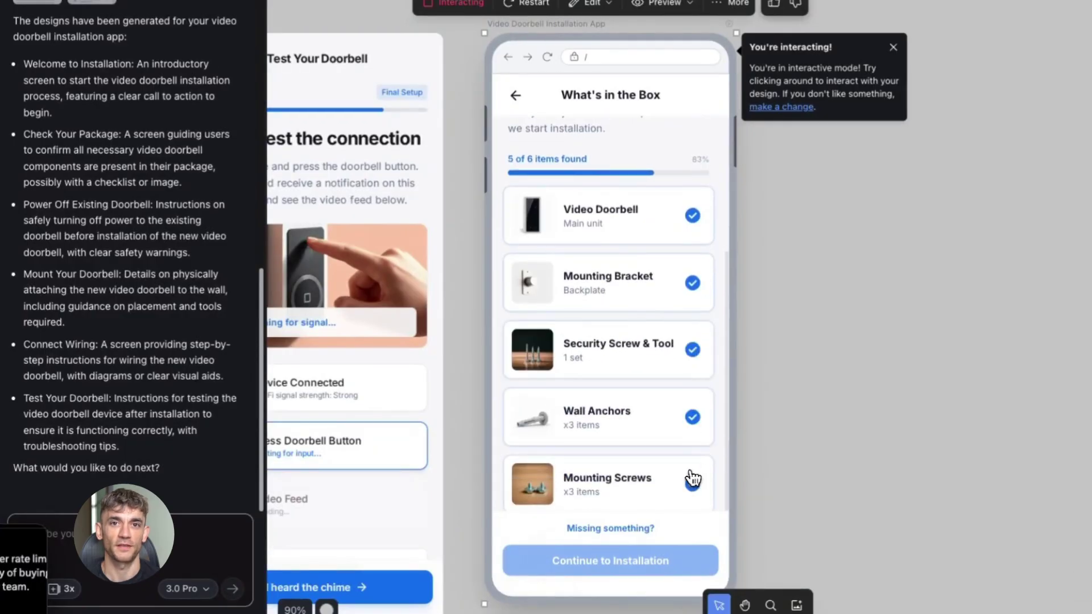
pyautogui.scroll(-2, 693, 478)
# Step: Continue to installation, start it, and request a slide-in transition through Edit Prototype
pyautogui.click(663, 548)
pyautogui.click(620, 530)
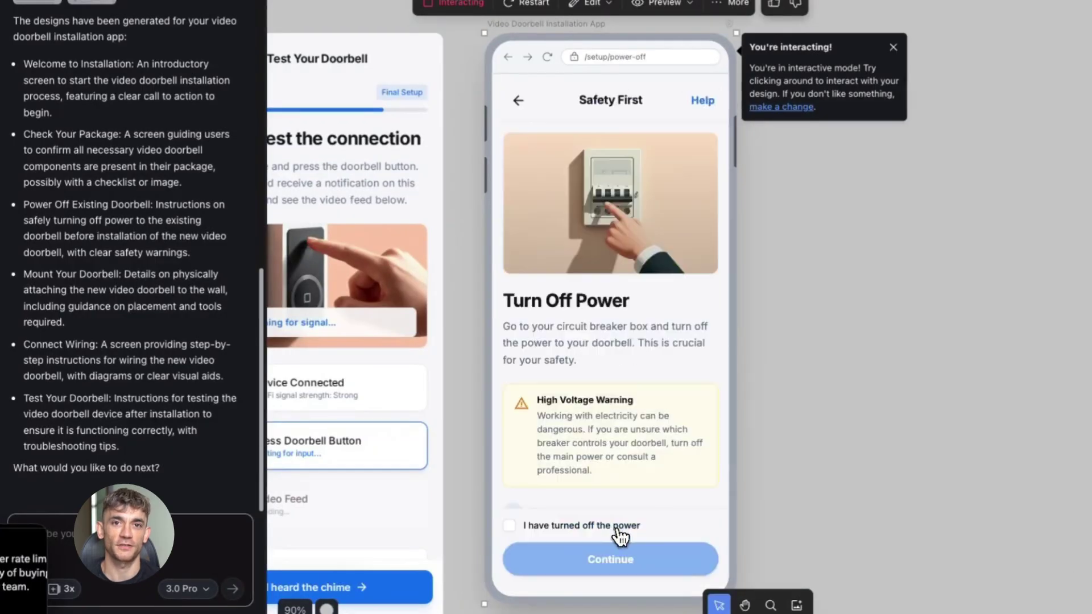
pyautogui.click(592, 6)
pyautogui.click(608, 26)
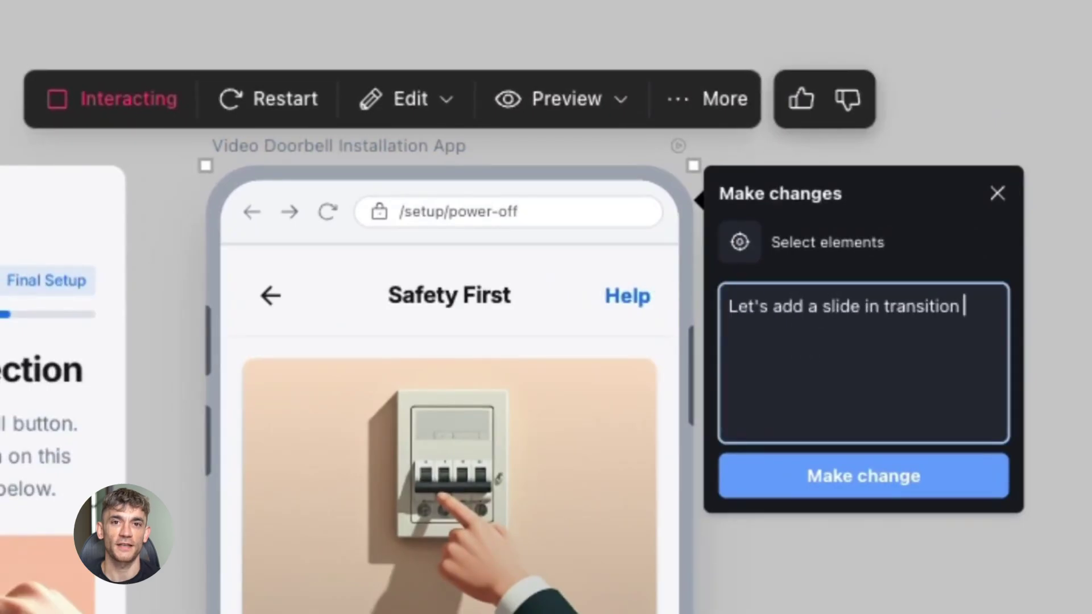
pyautogui.click(862, 478)
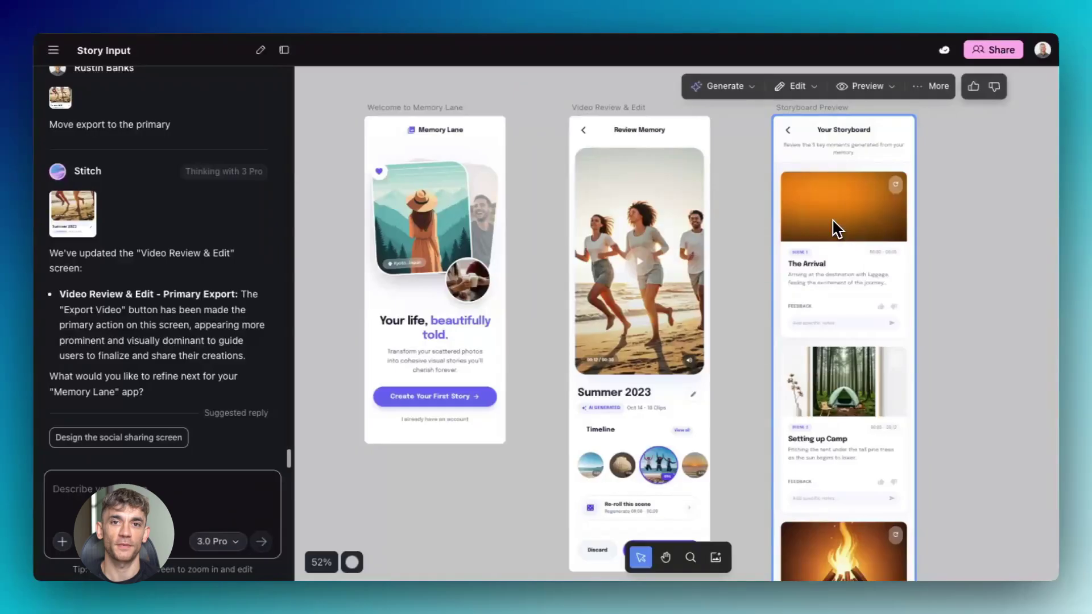
# Step: Attach the Memory Lane welcome screen to chat and request 'green theme' and 'red with dark theme'
pyautogui.click(437, 268)
pyautogui.click(165, 480)
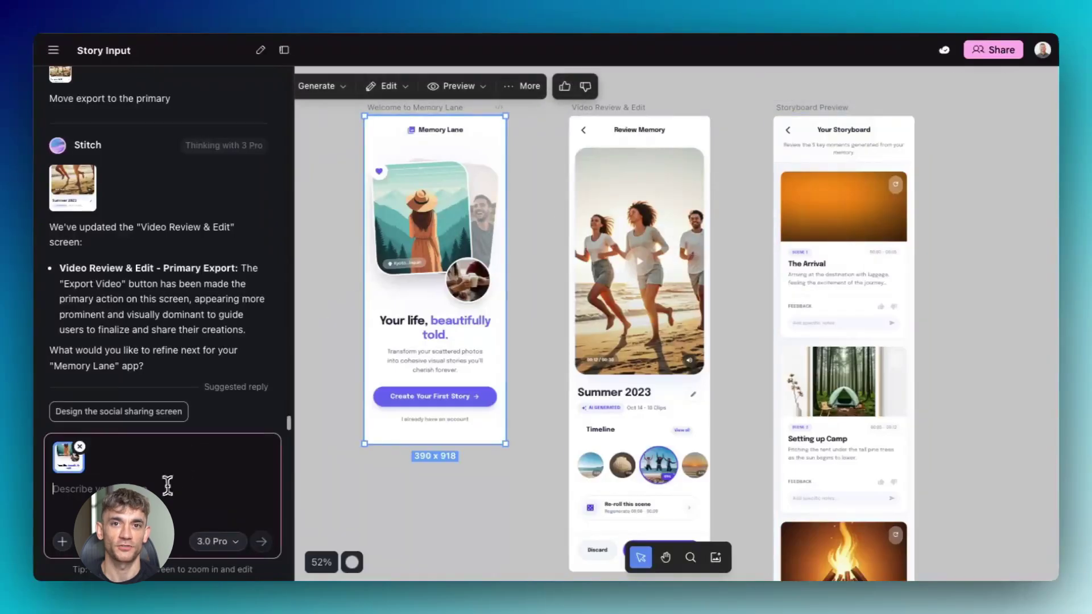
pyautogui.write('green theme')
pyautogui.press('Return')
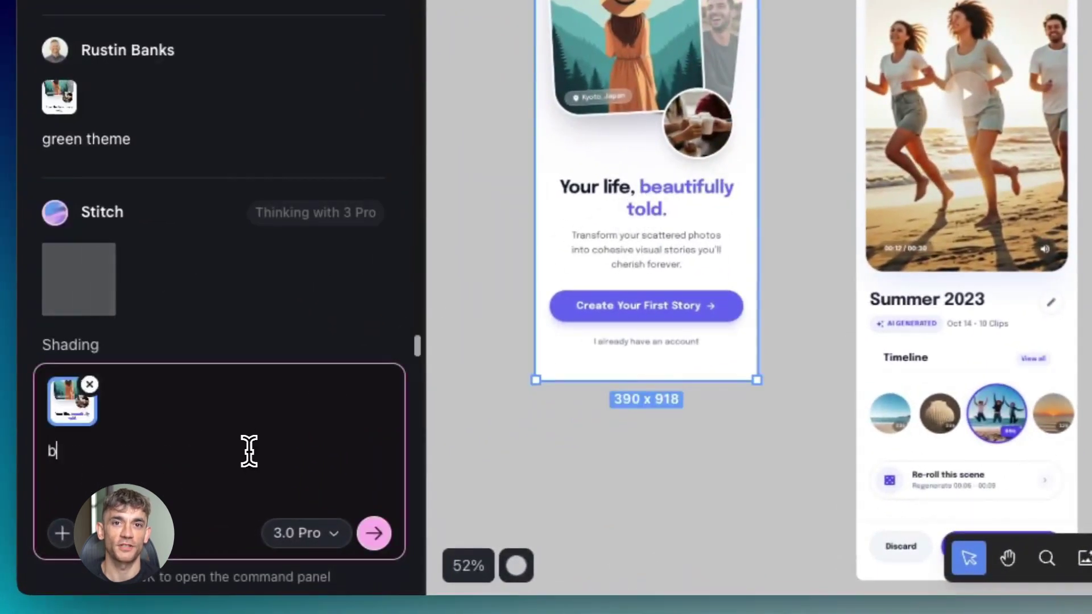
pyautogui.write('re')
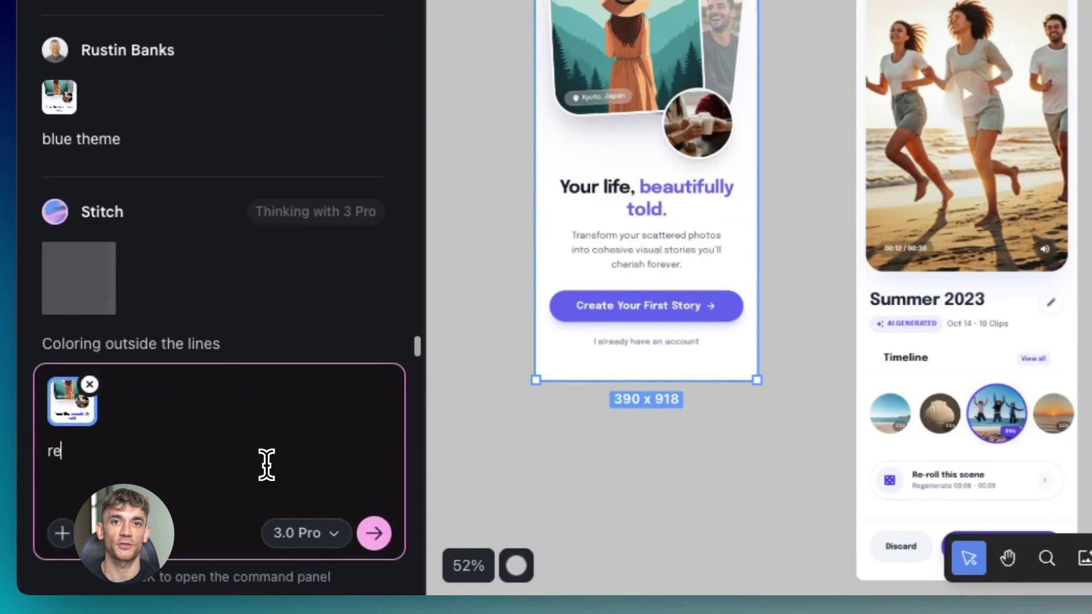
pyautogui.write('d with dark theme')
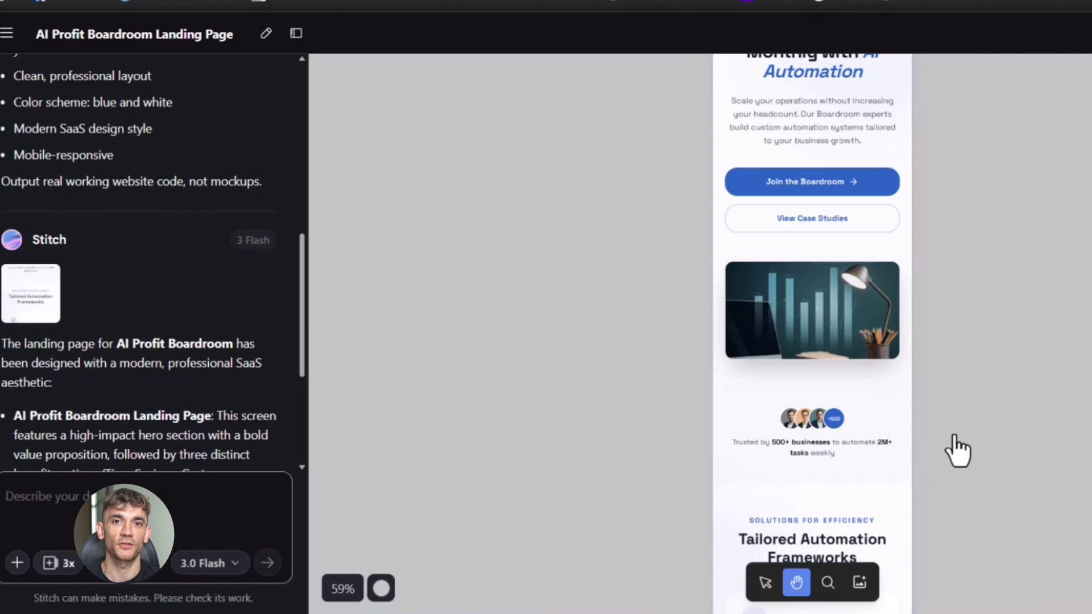
# Step: Scroll through the AI Profit Boardroom landing page frame on the canvas
pyautogui.scroll(-5, 885, 434)
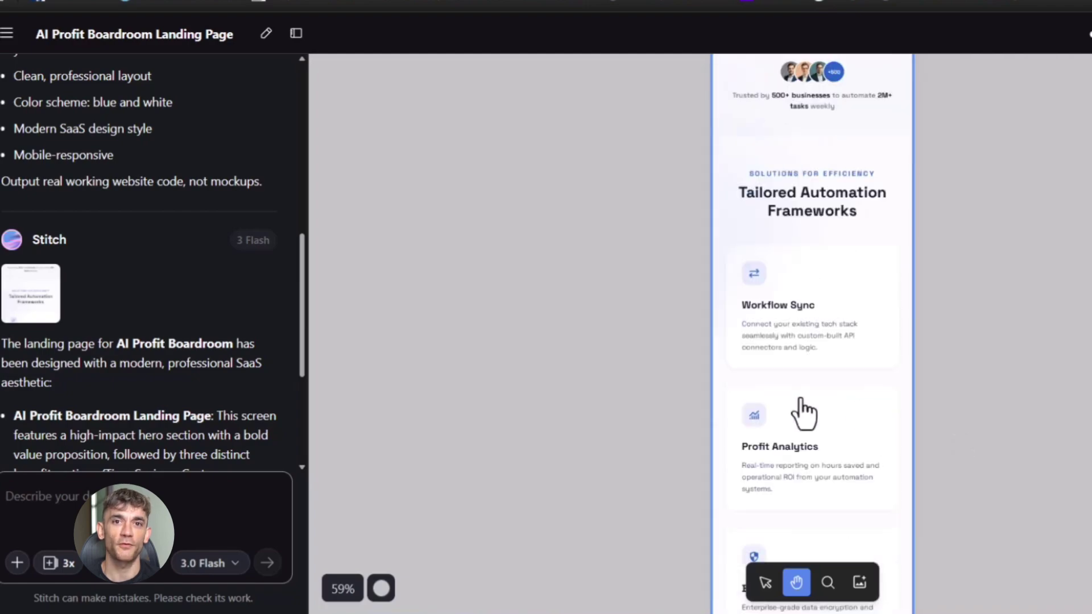
pyautogui.scroll(10, 803, 415)
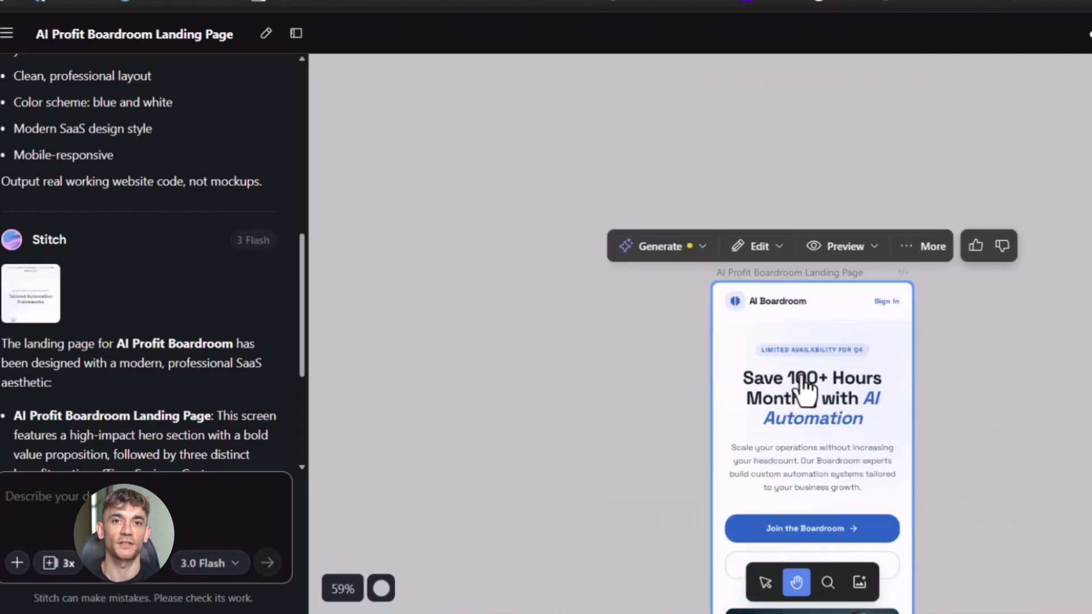
pyautogui.scroll(-10, 844, 494)
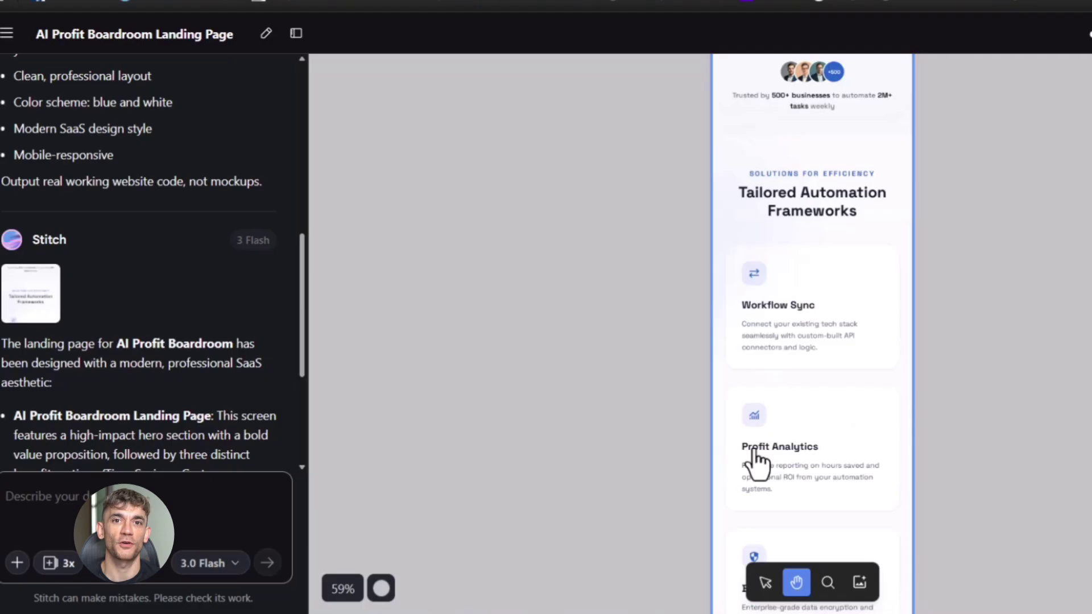
pyautogui.scroll(-3, 814, 438)
pyautogui.moveTo(810, 439); pyautogui.dragTo(668, 463)
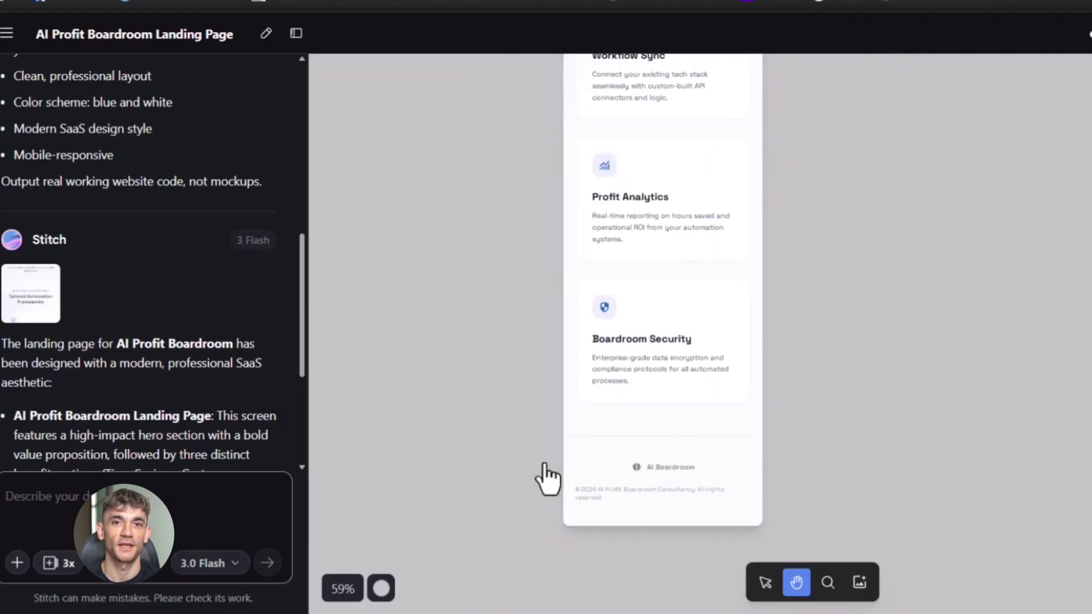
pyautogui.scroll(5, 548, 470)
pyautogui.scroll(5, 547, 470)
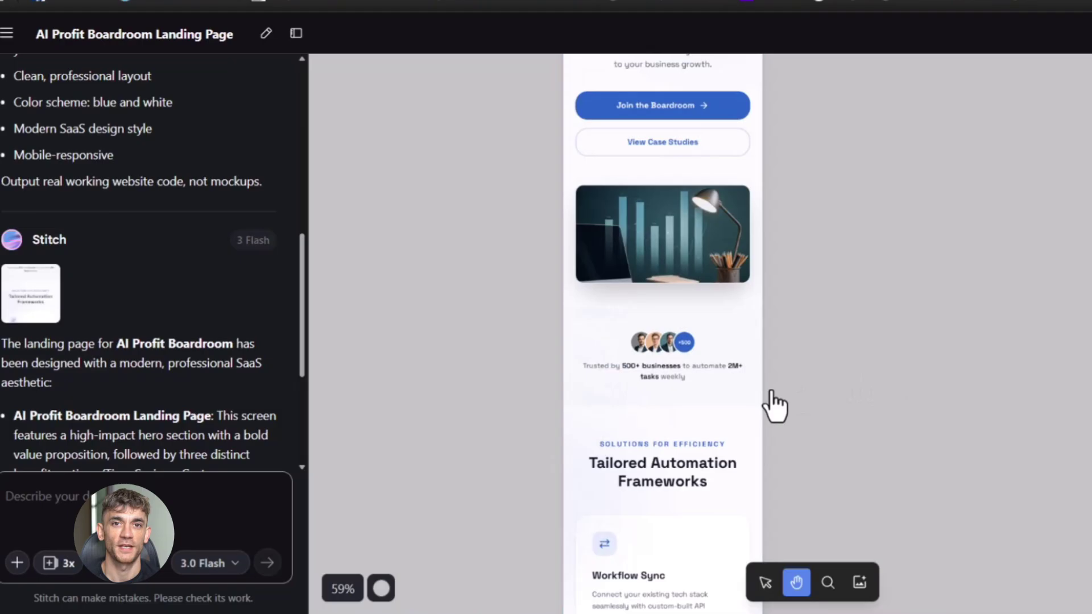
pyautogui.scroll(8, 762, 415)
pyautogui.scroll(-3, 761, 416)
pyautogui.scroll(3, 743, 317)
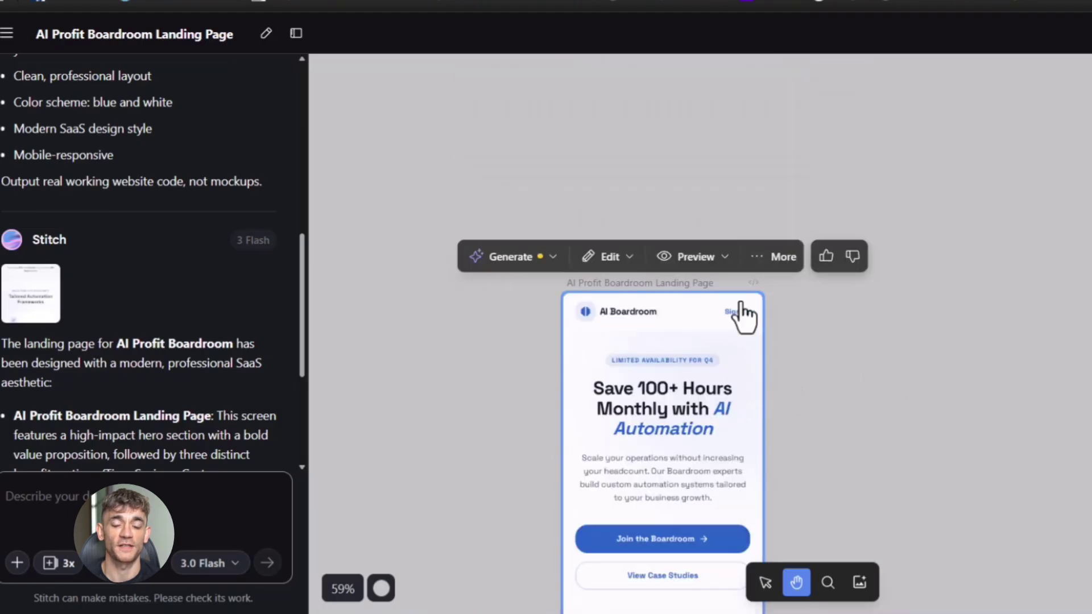
# Step: Preview the landing page at mobile size and scroll through its sections
pyautogui.click(711, 266)
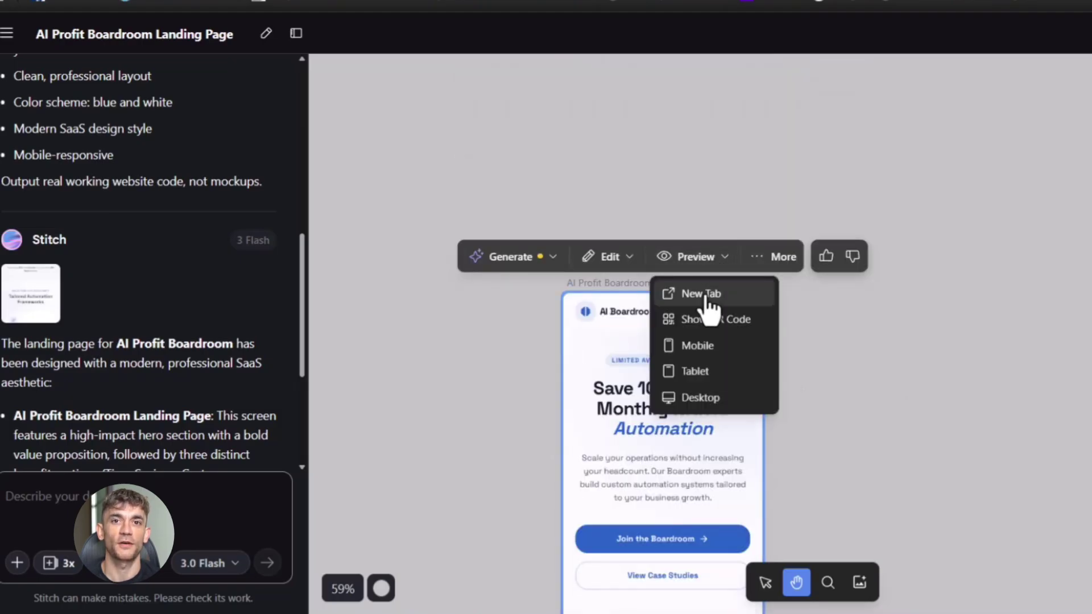
pyautogui.click(708, 354)
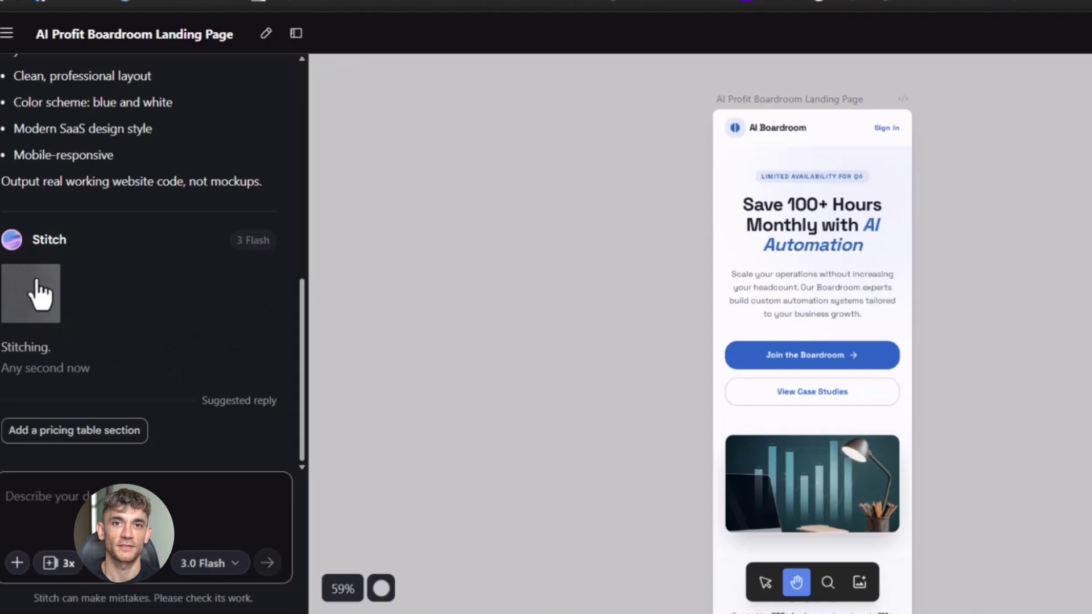
pyautogui.scroll(-3, 763, 315)
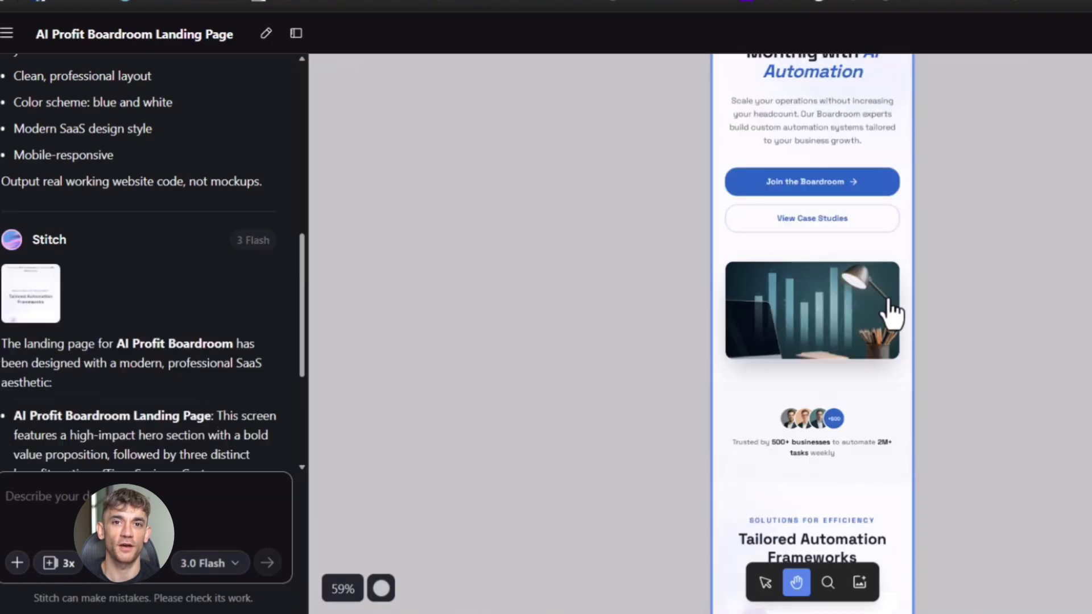
pyautogui.scroll(-10, 873, 420)
pyautogui.scroll(20, 872, 427)
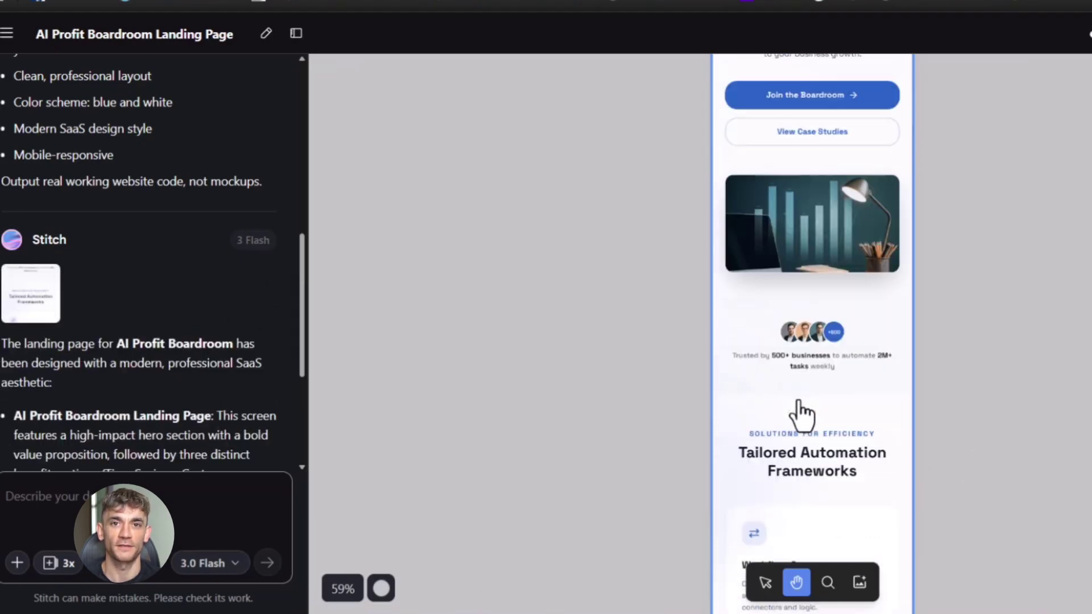
pyautogui.scroll(-5, 806, 391)
pyautogui.scroll(-15, 852, 446)
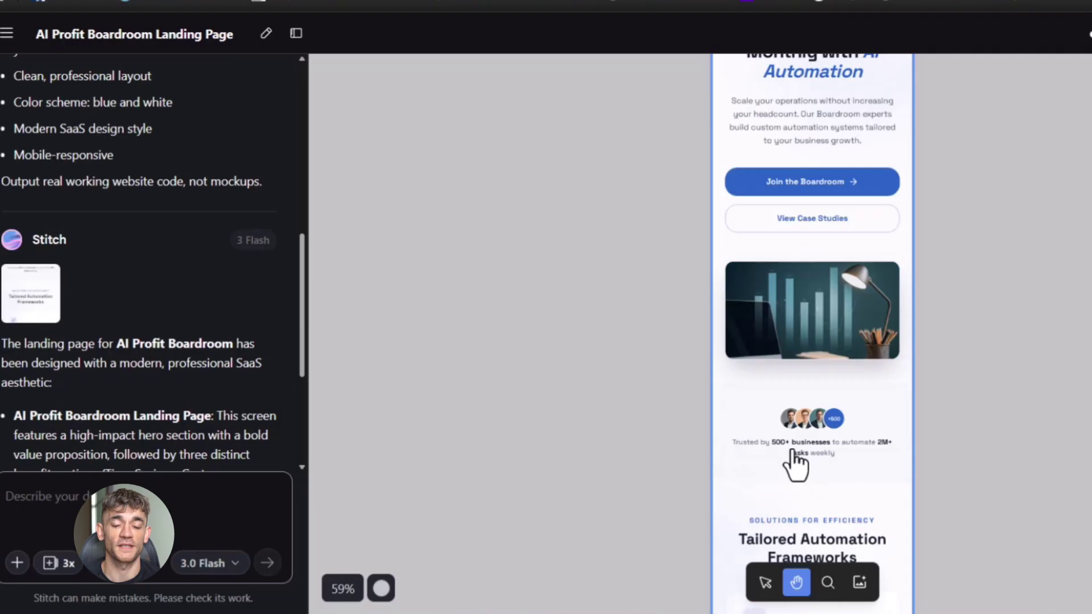
pyautogui.moveTo(816, 452); pyautogui.dragTo(685, 454)
pyautogui.scroll(-6, 546, 471)
pyautogui.scroll(12, 546, 471)
pyautogui.scroll(12, 871, 385)
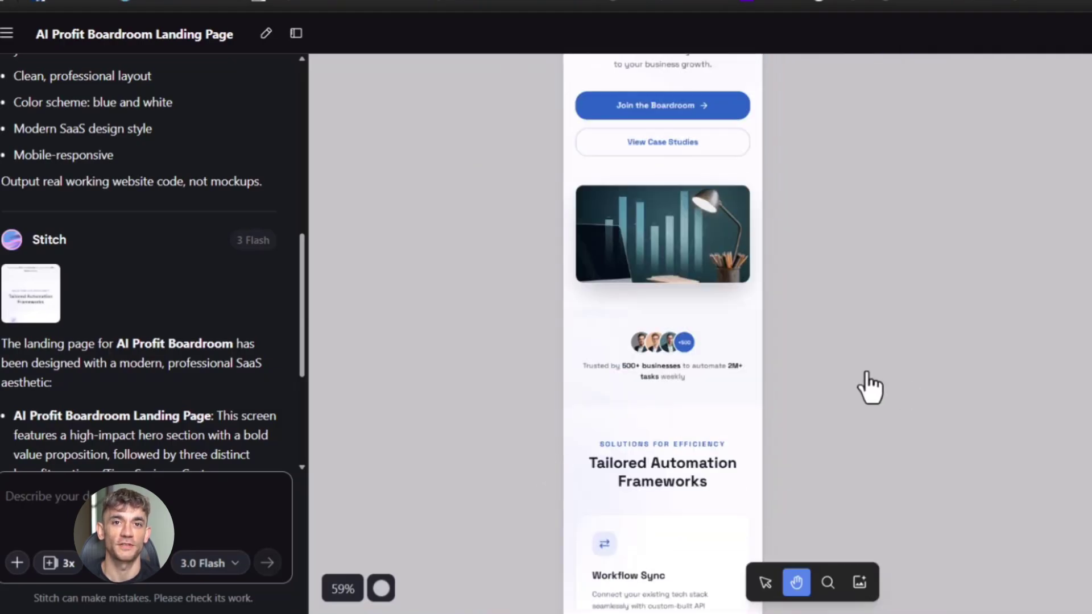
# Step: Preview the AI Profit Boardroom landing page at mobile size again
pyautogui.click(718, 259)
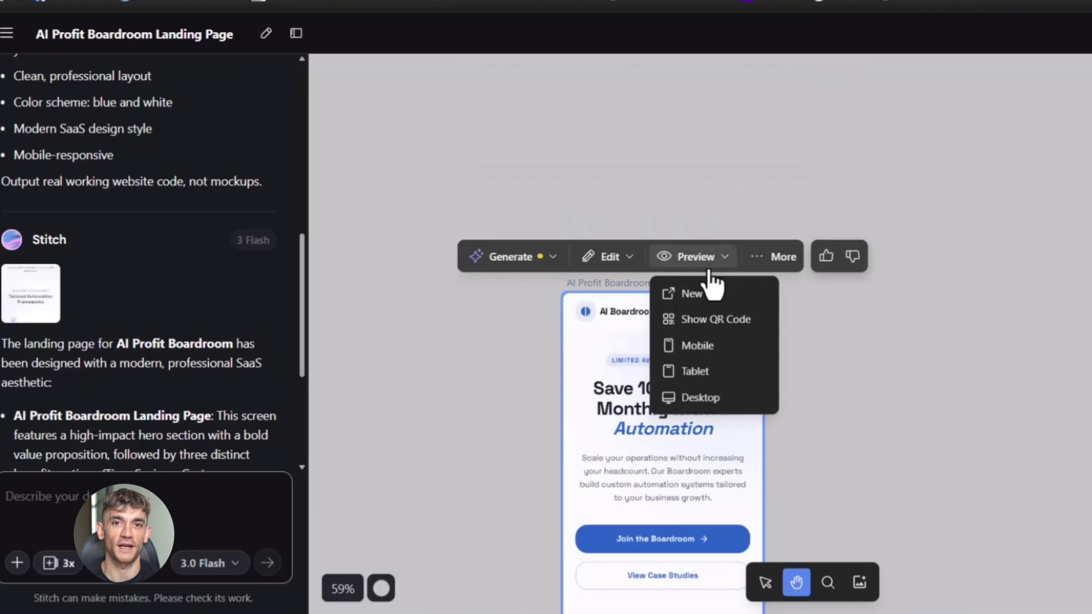
pyautogui.click(709, 355)
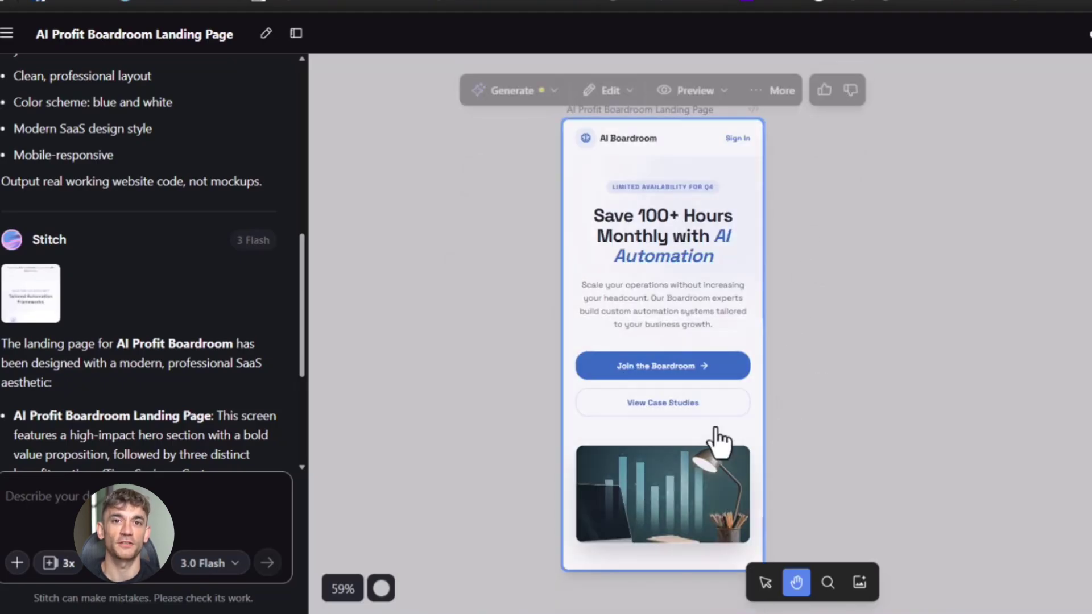
pyautogui.scroll(-5, 629, 390)
pyautogui.scroll(3, 643, 380)
pyautogui.scroll(2, 759, 159)
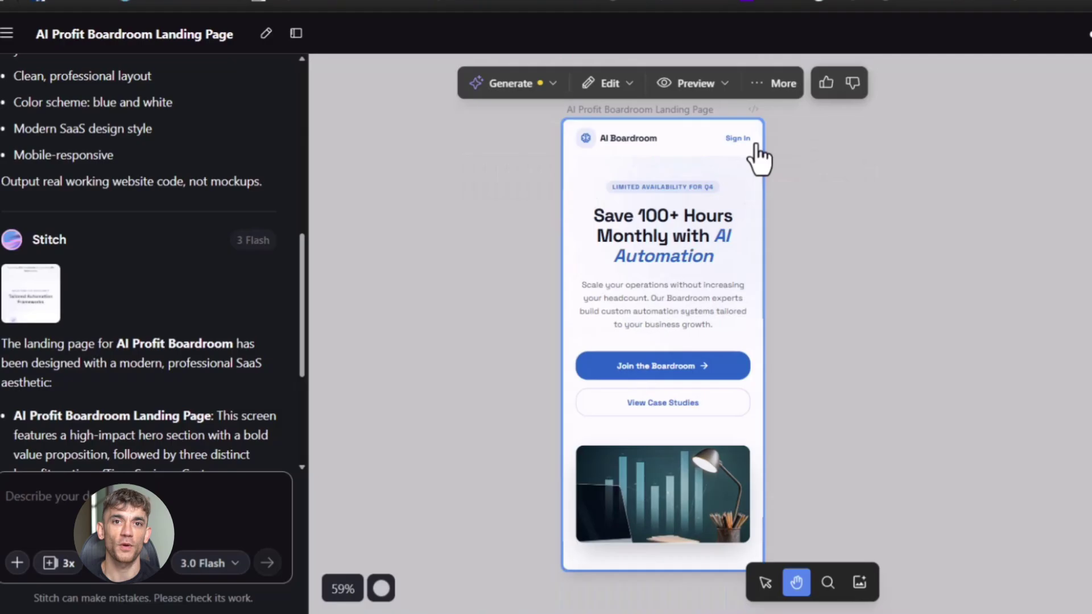
# Step: Show the landing page in desktop layout, then switch to the Skool community page
pyautogui.click(703, 228)
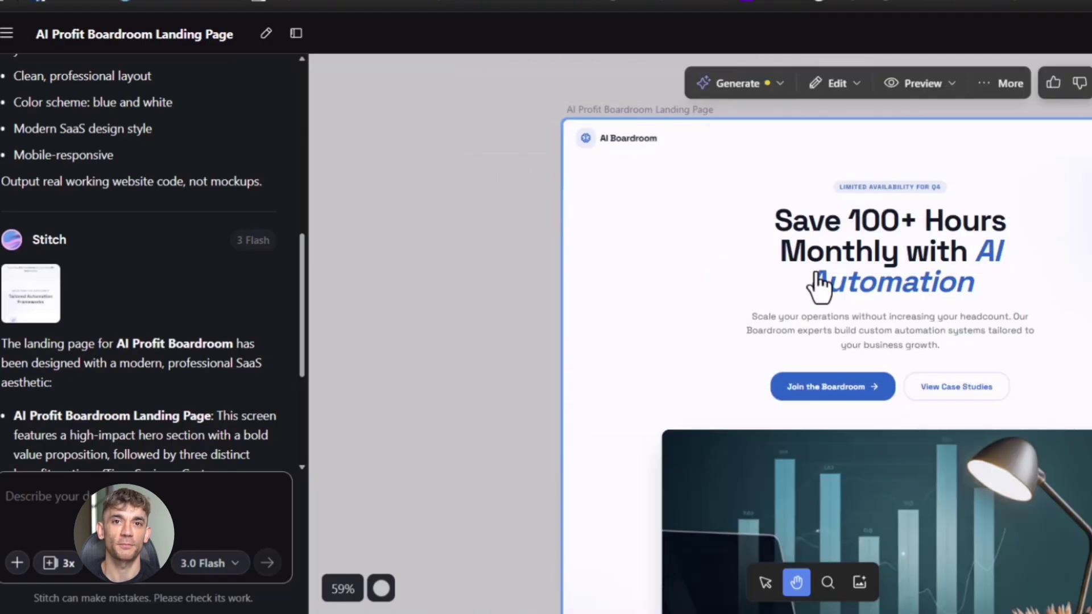
pyautogui.scroll(-5, 858, 283)
pyautogui.scroll(5, 859, 279)
pyautogui.scroll(-5, 968, 317)
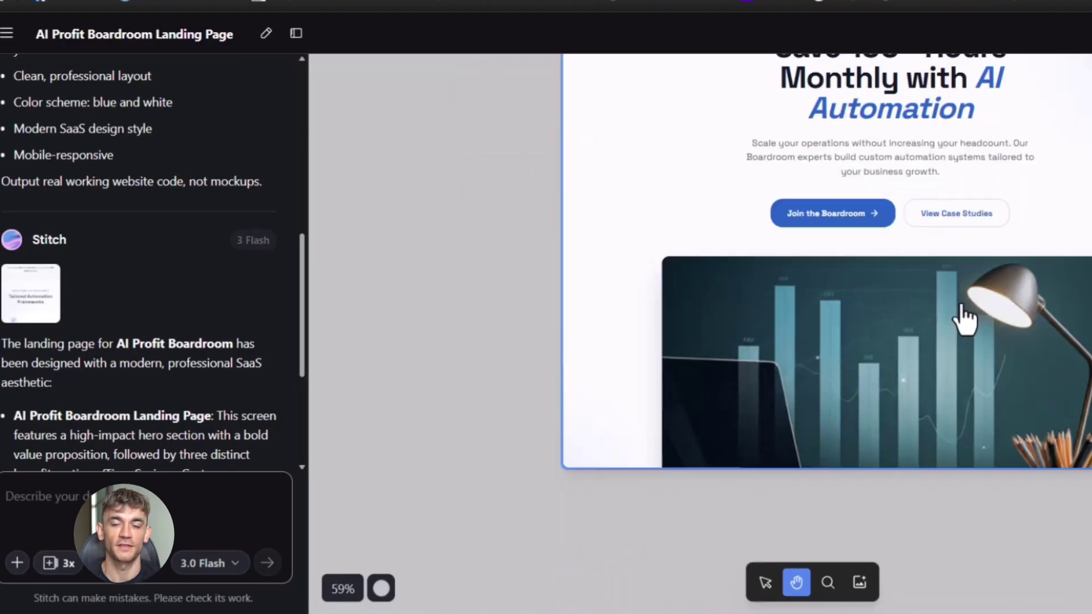
pyautogui.scroll(5, 967, 339)
pyautogui.hotkey('ctrl', 'Left')
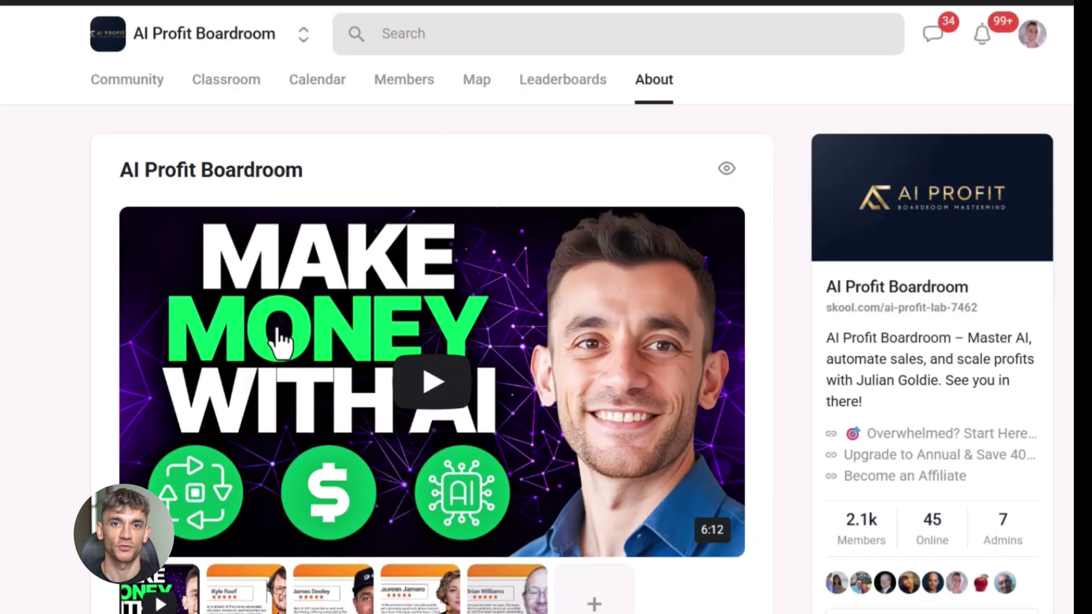
# Step: Scroll the AI Profit Boardroom About page and open the Community post feed
pyautogui.scroll(-6, 431, 342)
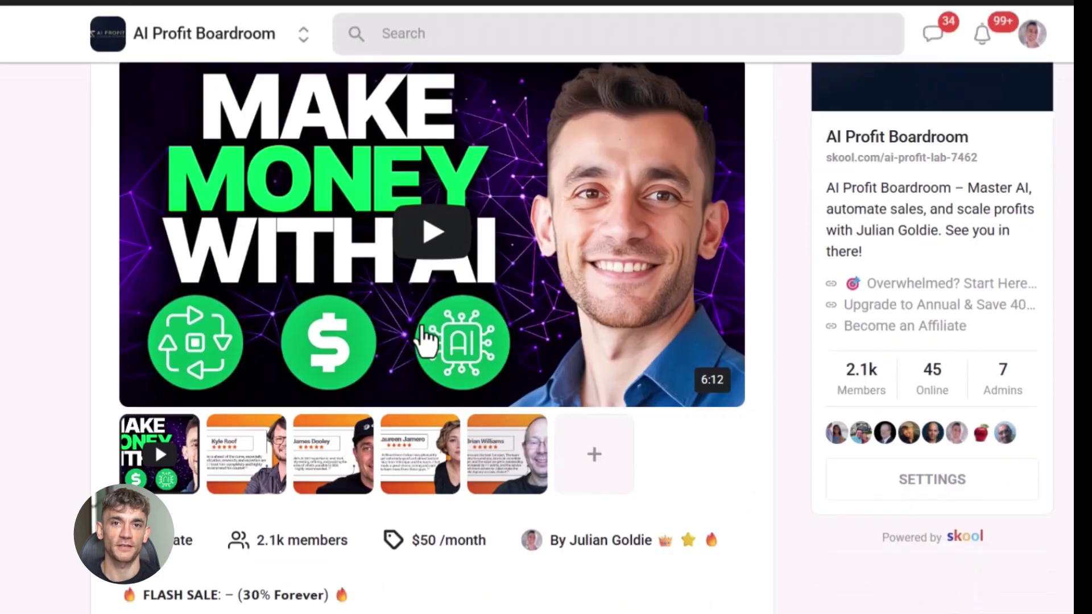
pyautogui.scroll(-6, 512, 364)
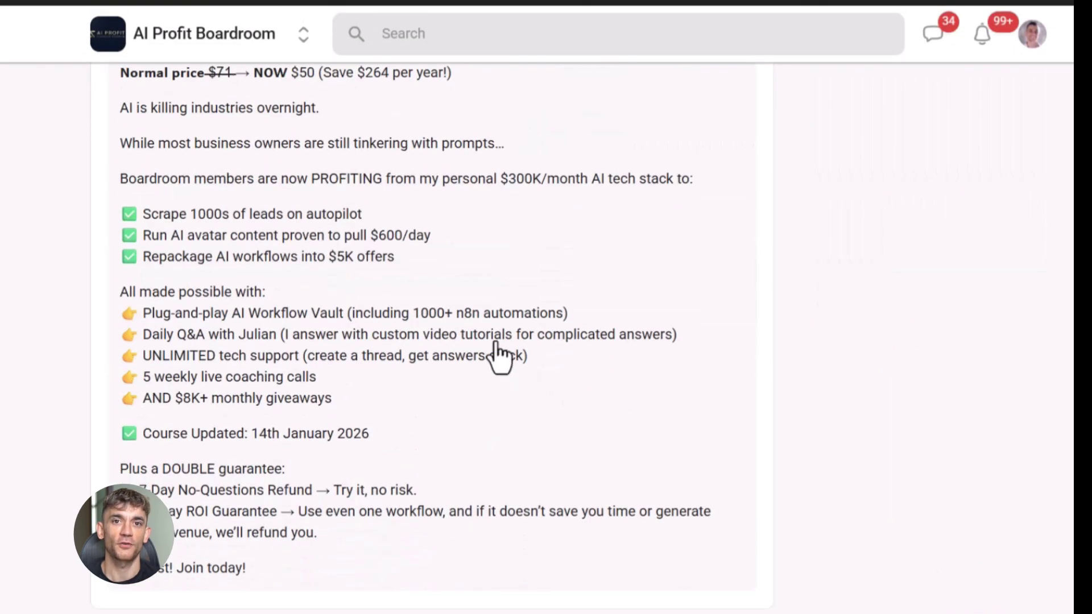
pyautogui.scroll(8, 485, 342)
pyautogui.scroll(5, 482, 336)
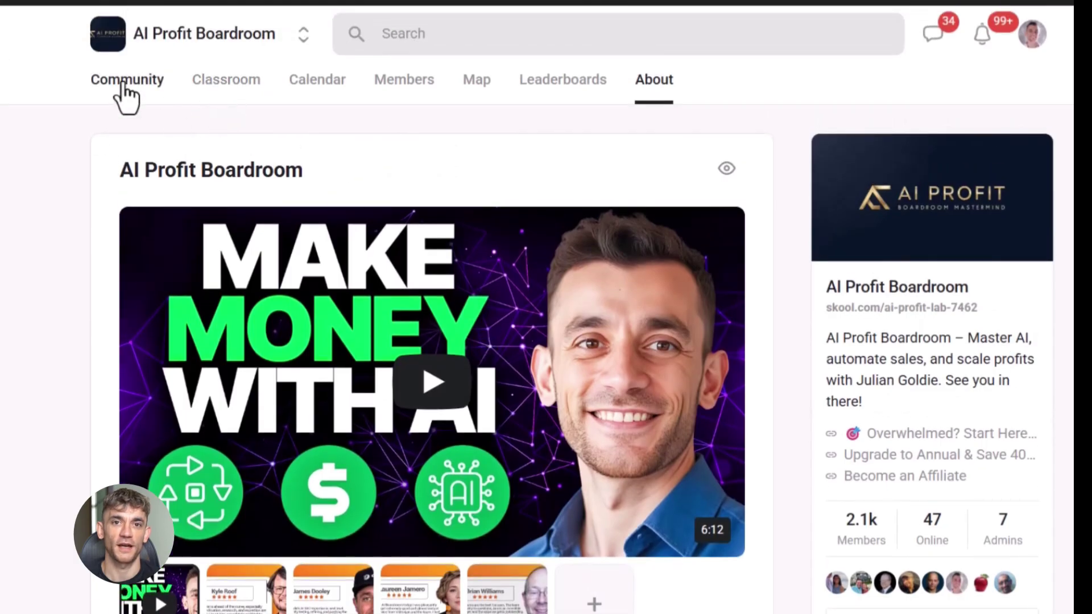
pyautogui.click(123, 96)
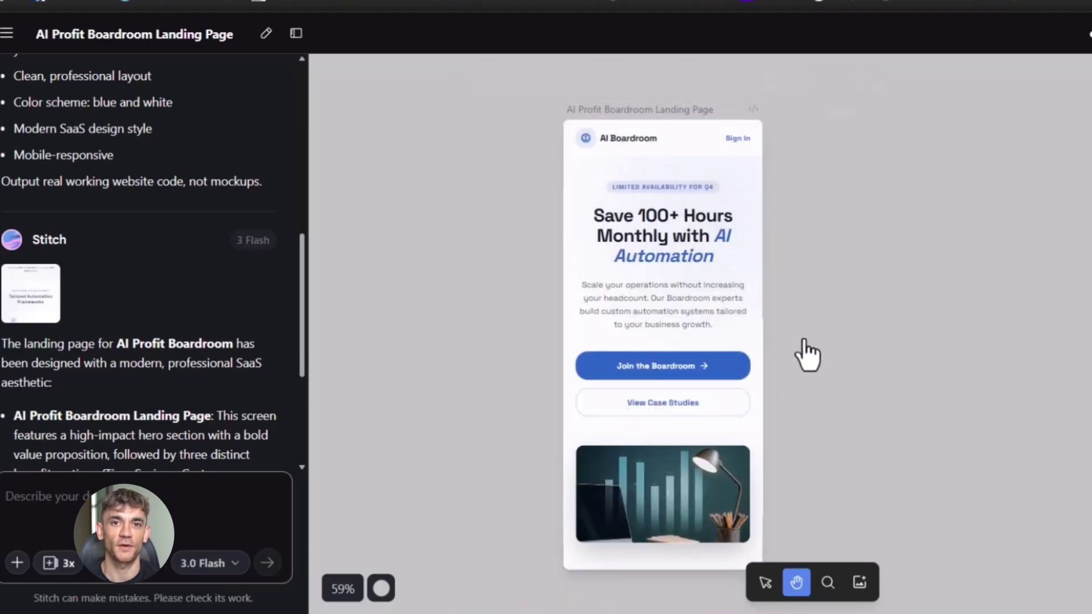
pyautogui.scroll(-3, 629, 395)
pyautogui.scroll(3, 629, 391)
pyautogui.scroll(-2, 642, 380)
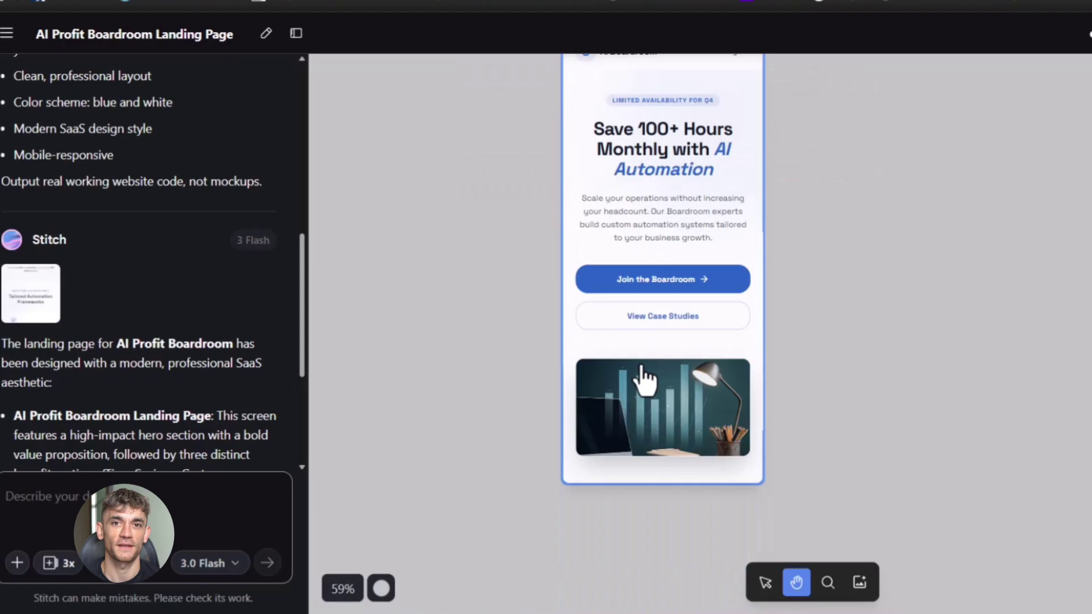
pyautogui.scroll(2, 645, 379)
pyautogui.click(721, 84)
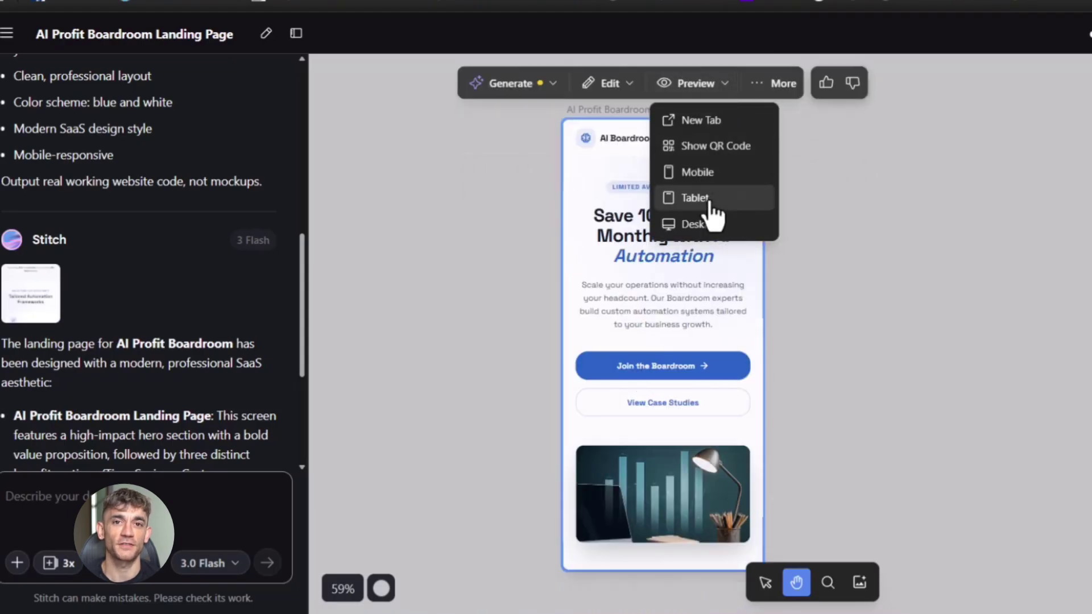
pyautogui.click(703, 227)
pyautogui.scroll(-5, 859, 280)
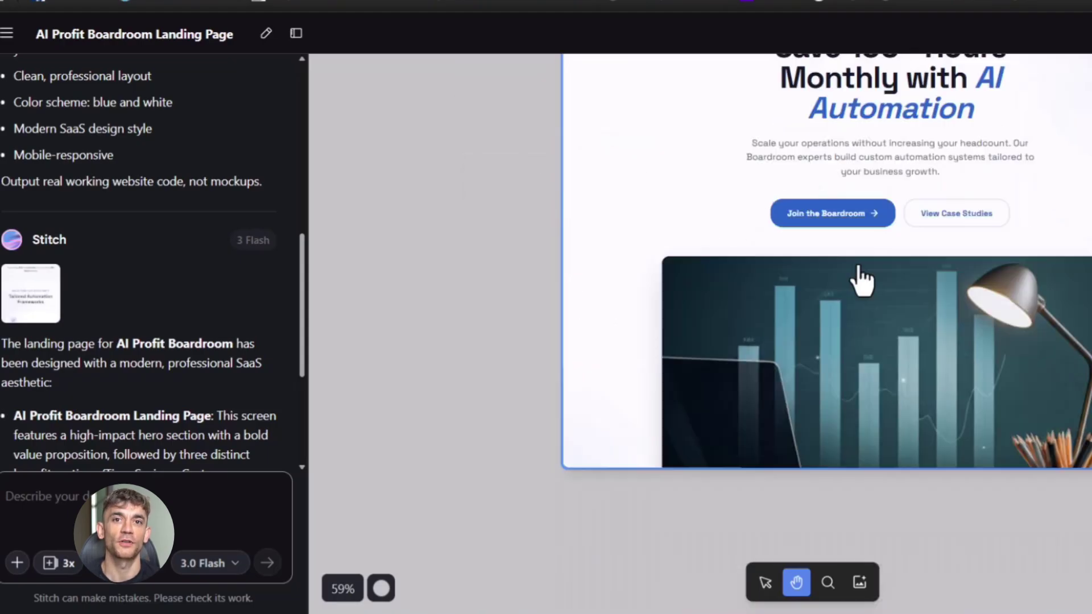
pyautogui.scroll(5, 858, 280)
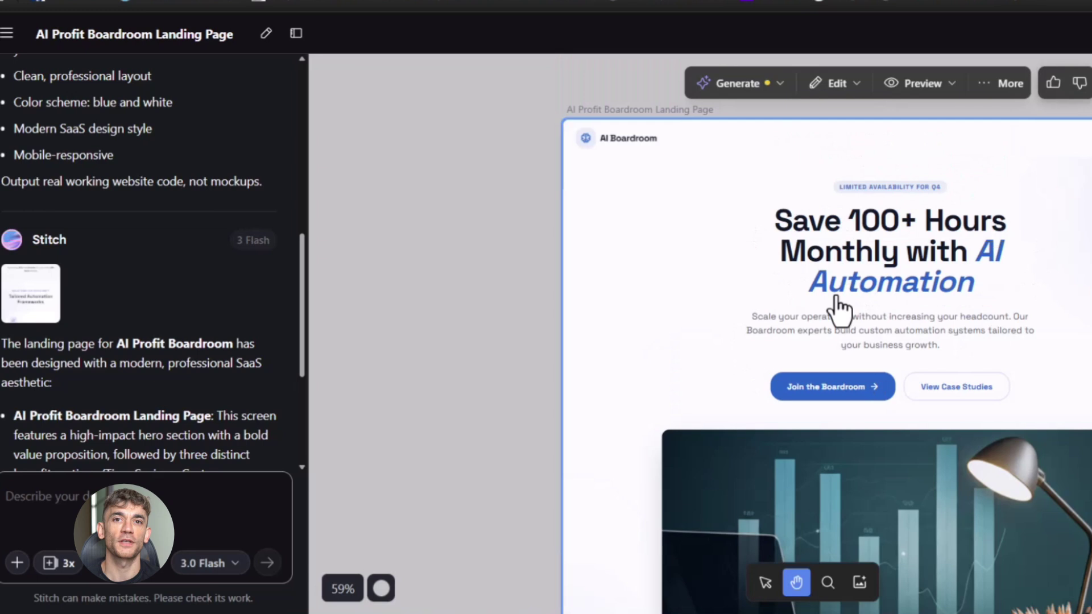
pyautogui.scroll(-5, 959, 334)
pyautogui.scroll(5, 959, 334)
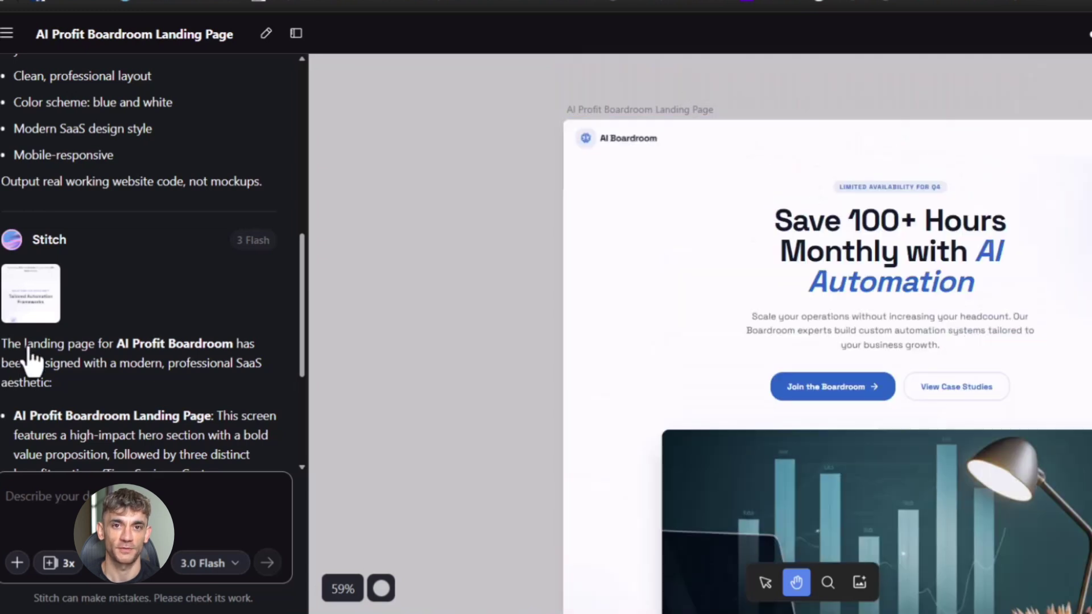
pyautogui.scroll(-3, 194, 390)
pyautogui.scroll(-2, 194, 389)
pyautogui.scroll(10, 92, 280)
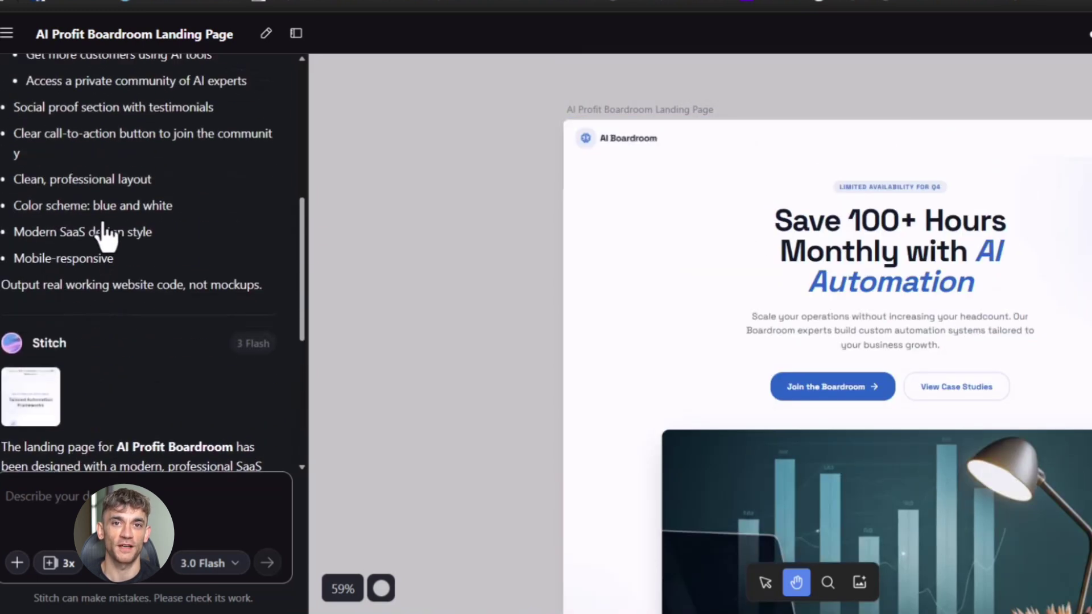
pyautogui.scroll(-10, 104, 234)
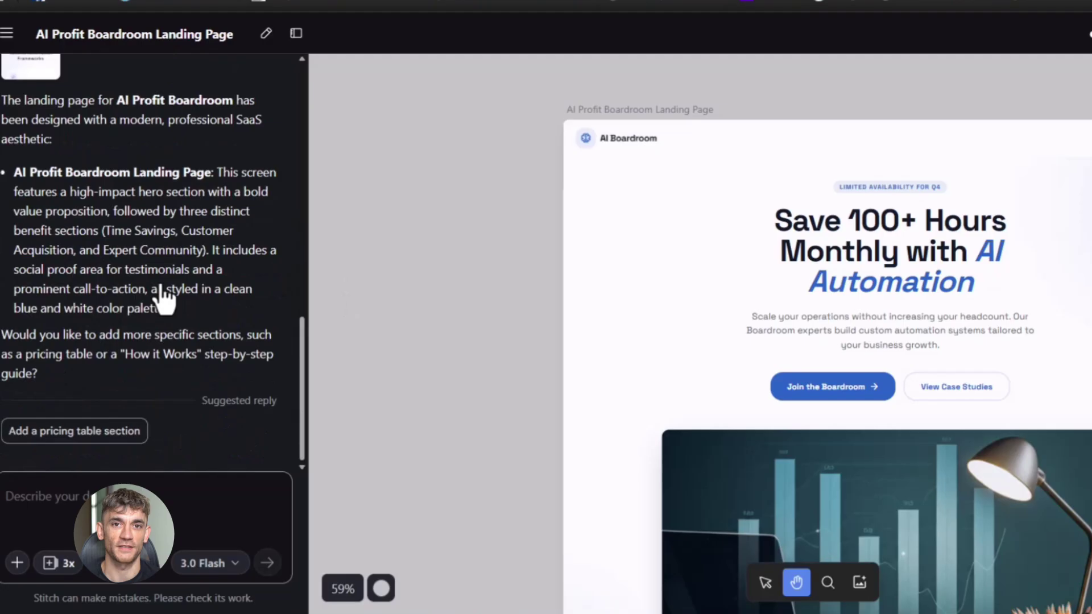
pyautogui.scroll(5, 165, 299)
pyautogui.scroll(-15, 899, 438)
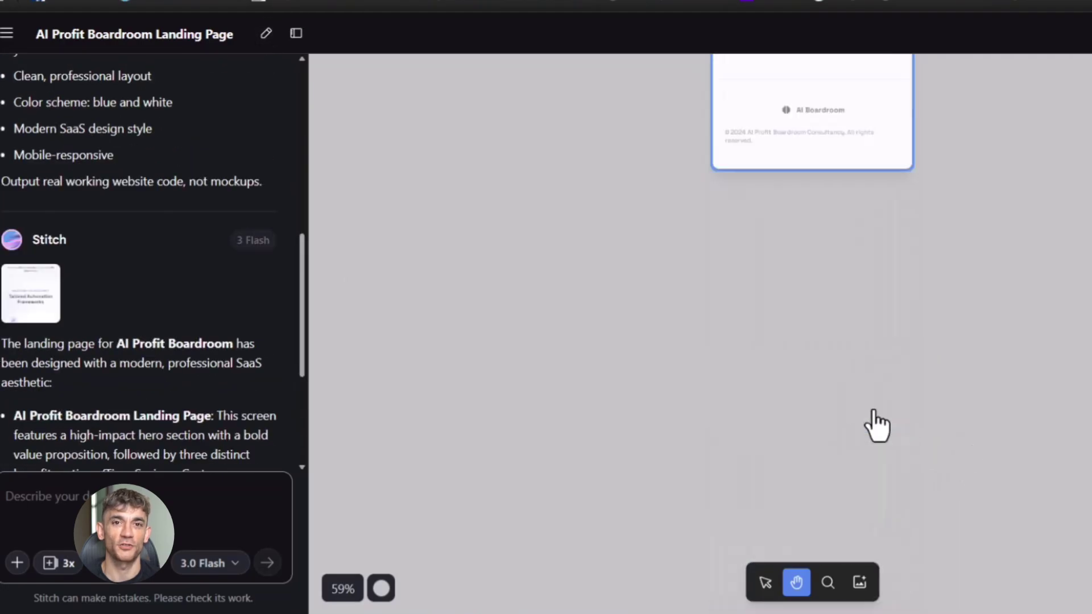
pyautogui.scroll(15, 877, 427)
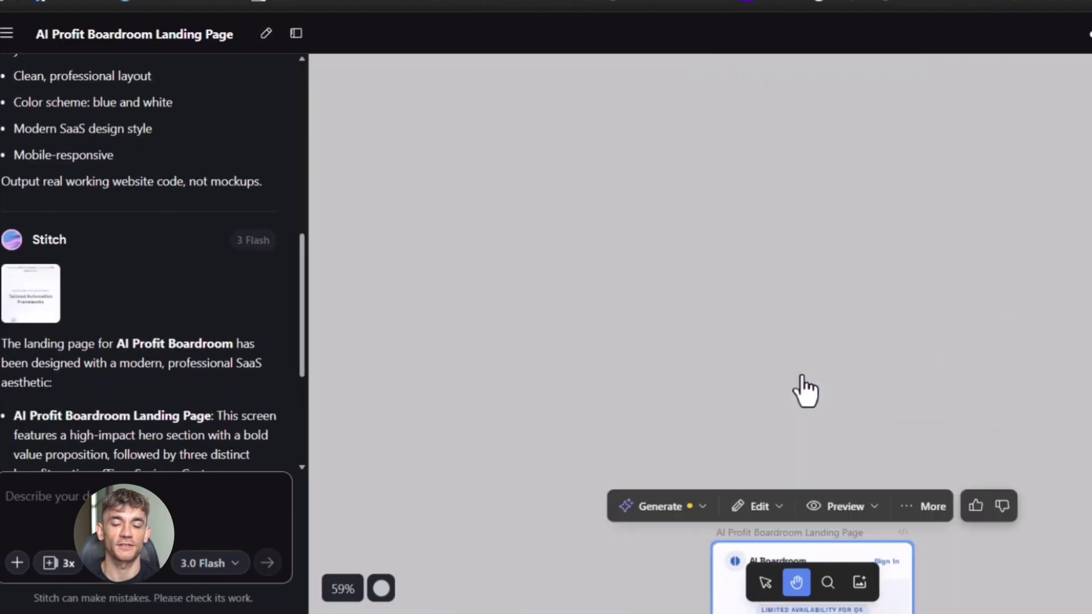
pyautogui.scroll(-5, 805, 392)
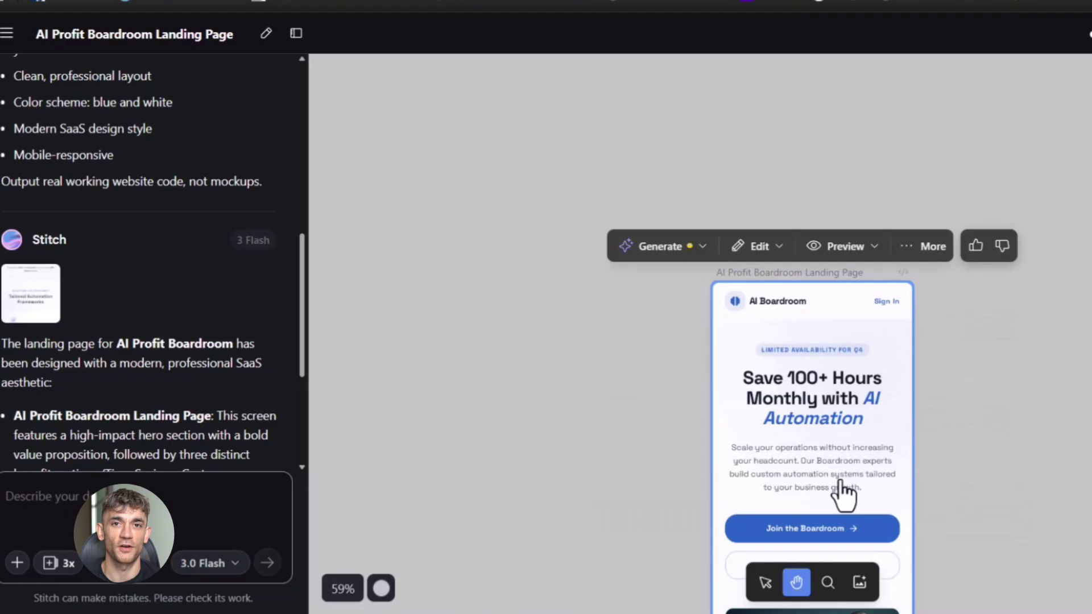
pyautogui.scroll(-15, 844, 495)
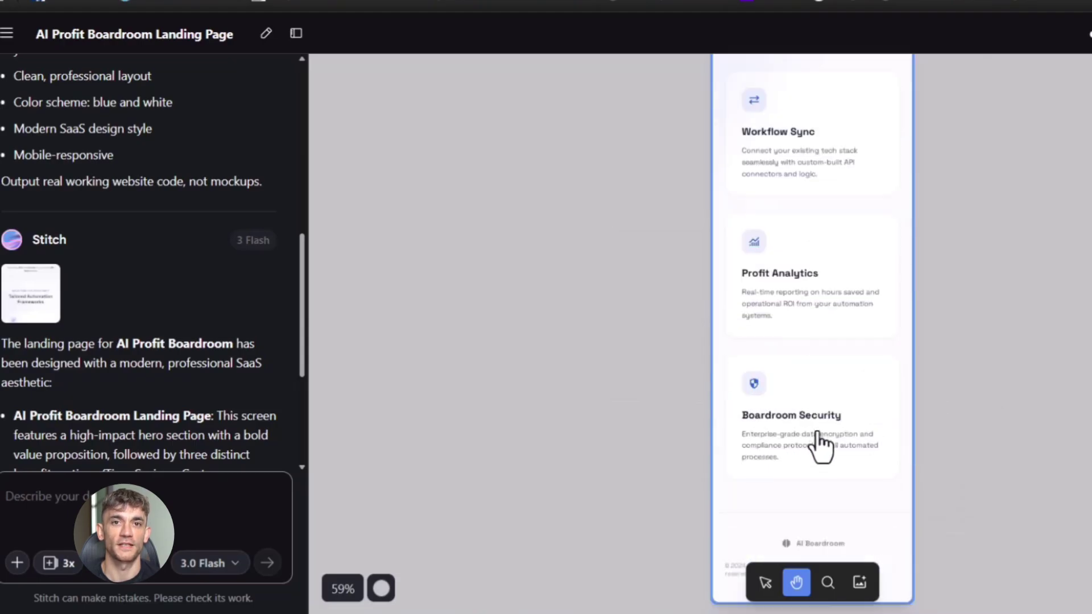
pyautogui.scroll(-2, 816, 450)
pyautogui.moveTo(811, 451); pyautogui.dragTo(664, 459)
pyautogui.scroll(-5, 549, 475)
pyautogui.scroll(10, 549, 468)
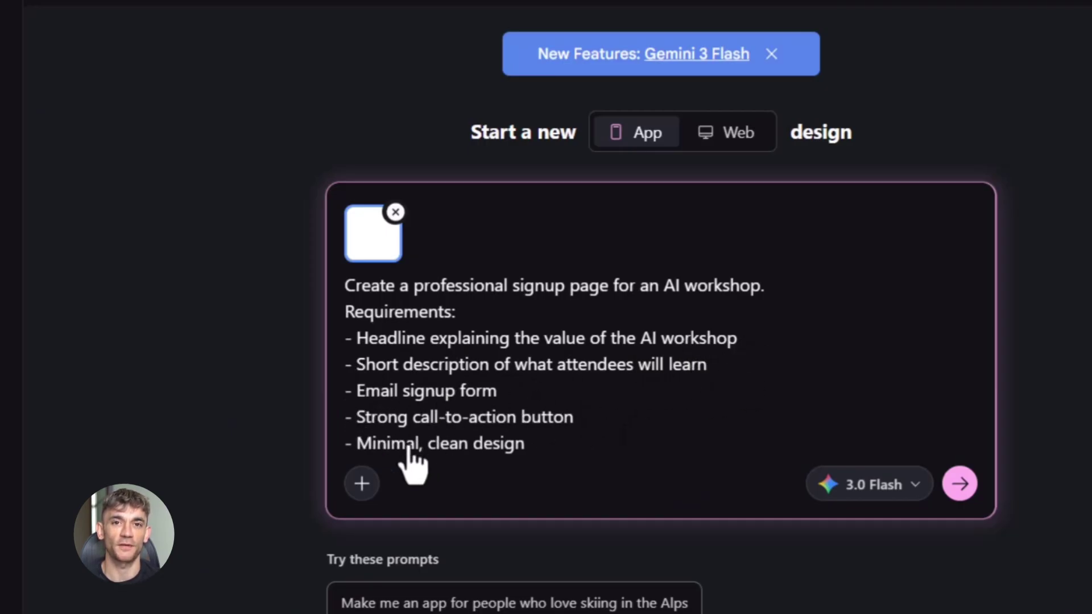
# Step: Scroll through the generated AI Workshop Signup V1 and V2 designs
pyautogui.scroll(-2, 473, 435)
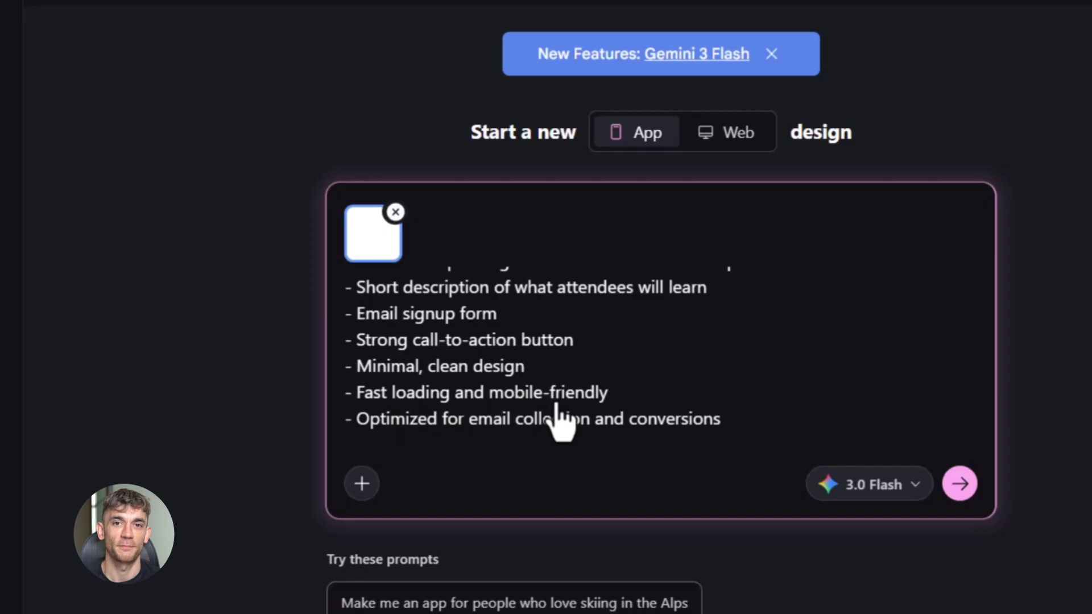
pyautogui.scroll(-2, 625, 318)
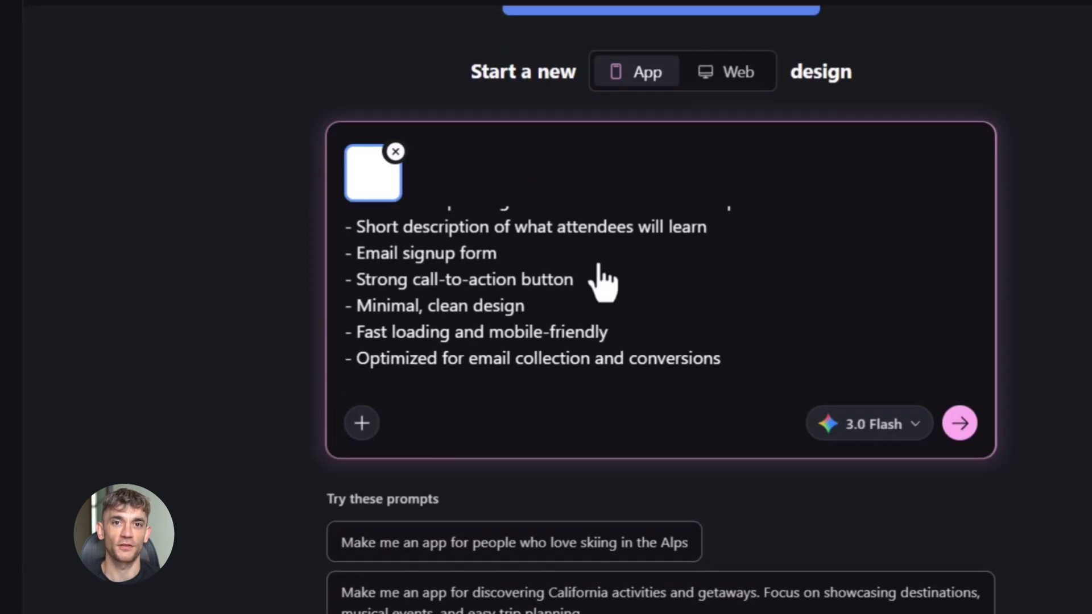
pyautogui.scroll(4, 577, 308)
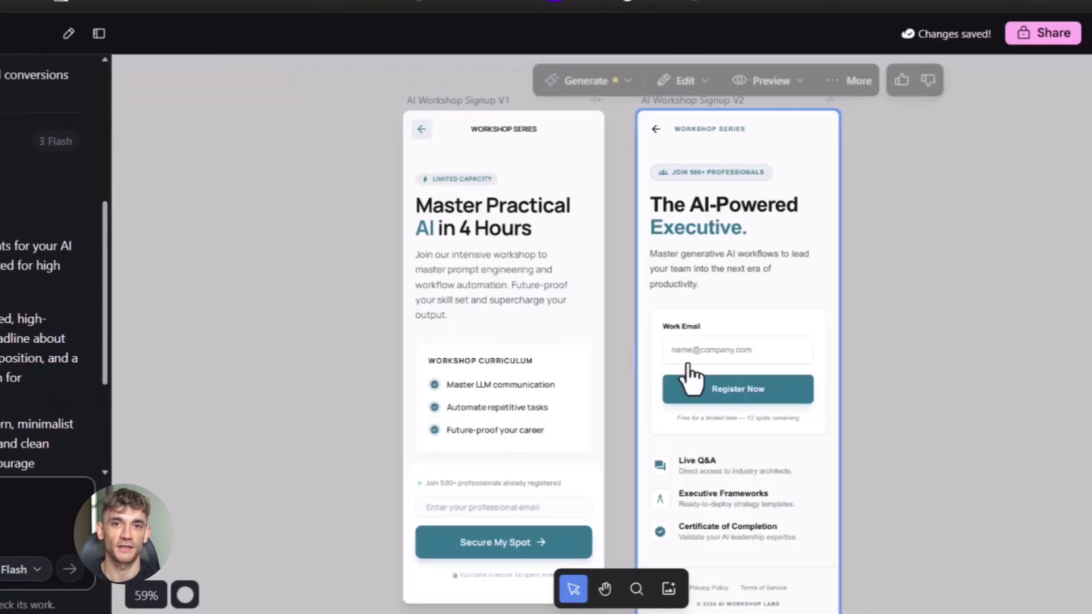
# Step: Preview AI Workshop Signup V1 at mobile phone size
pyautogui.scroll(-3, 753, 393)
pyautogui.scroll(4, 756, 398)
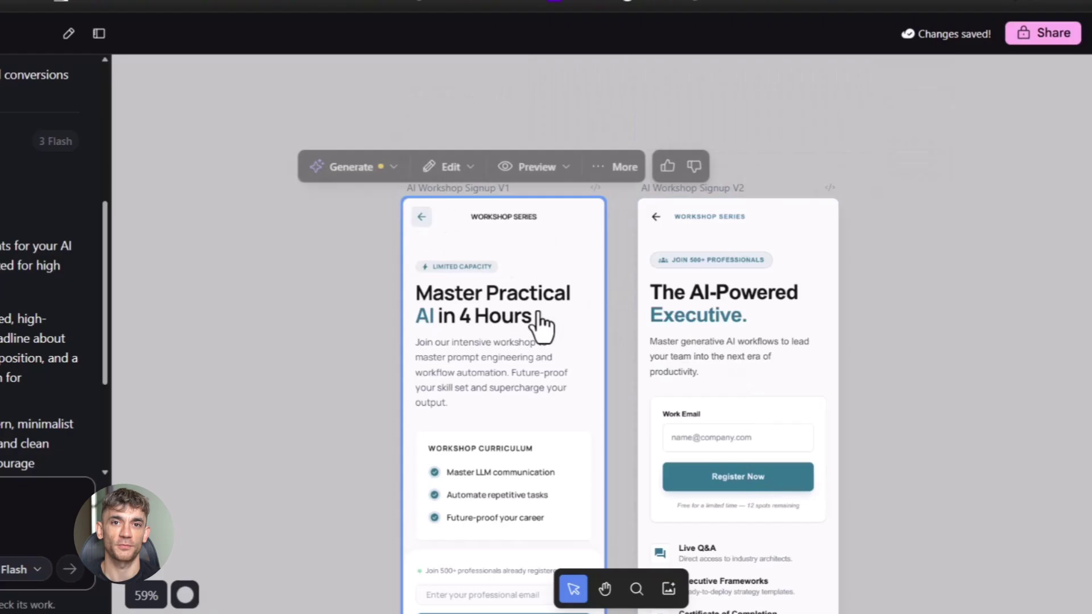
pyautogui.click(560, 164)
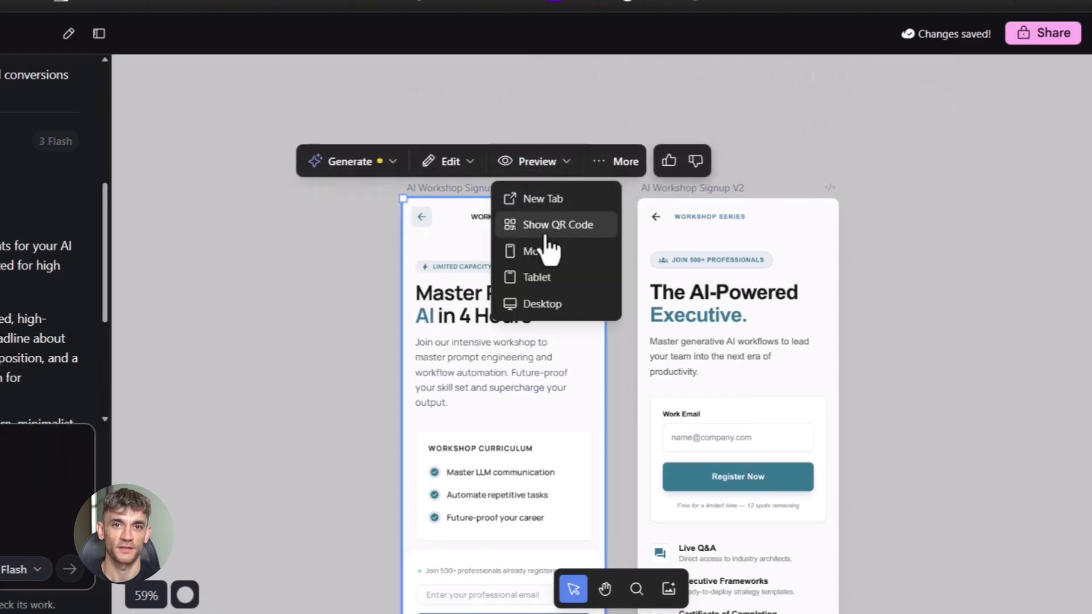
pyautogui.click(545, 257)
# Step: Preview AI Workshop Signup V2 at mobile size, then select the third Hunter Files profile
pyautogui.scroll(-3, 546, 324)
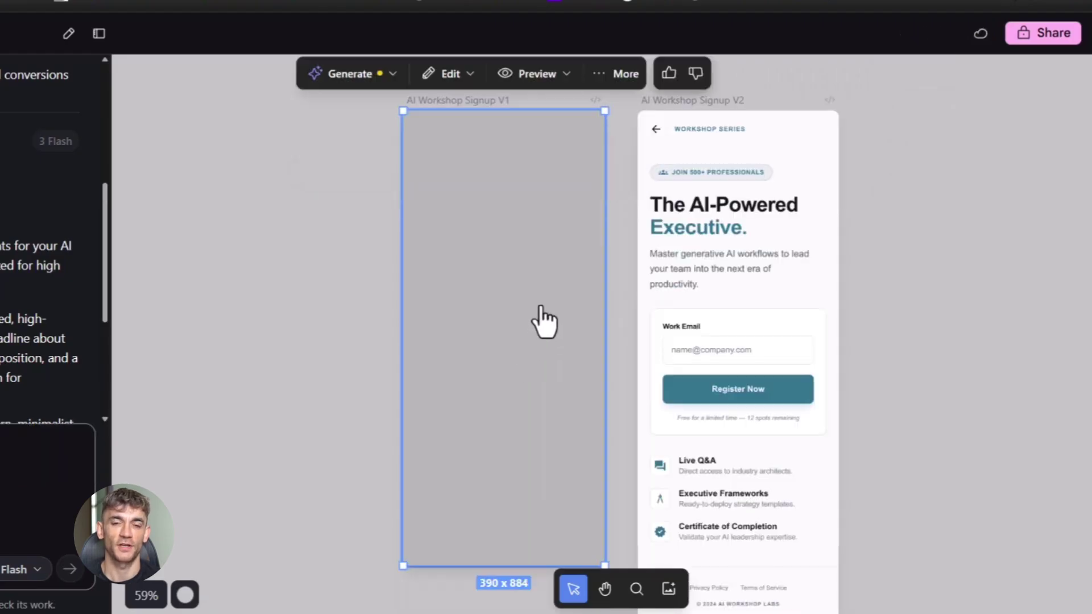
pyautogui.scroll(3, 641, 391)
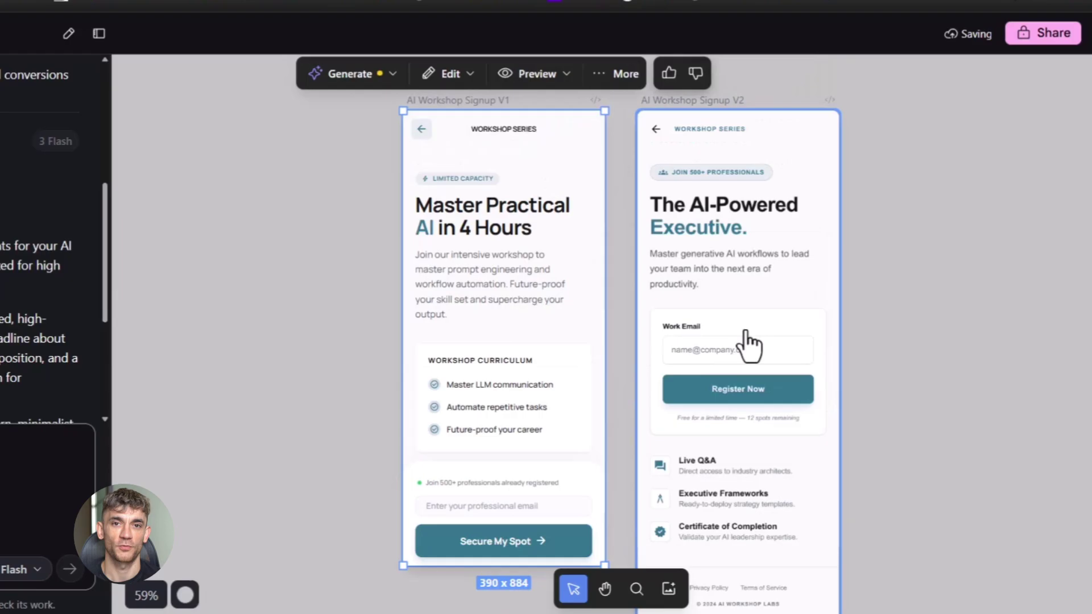
pyautogui.click(744, 342)
pyautogui.click(777, 86)
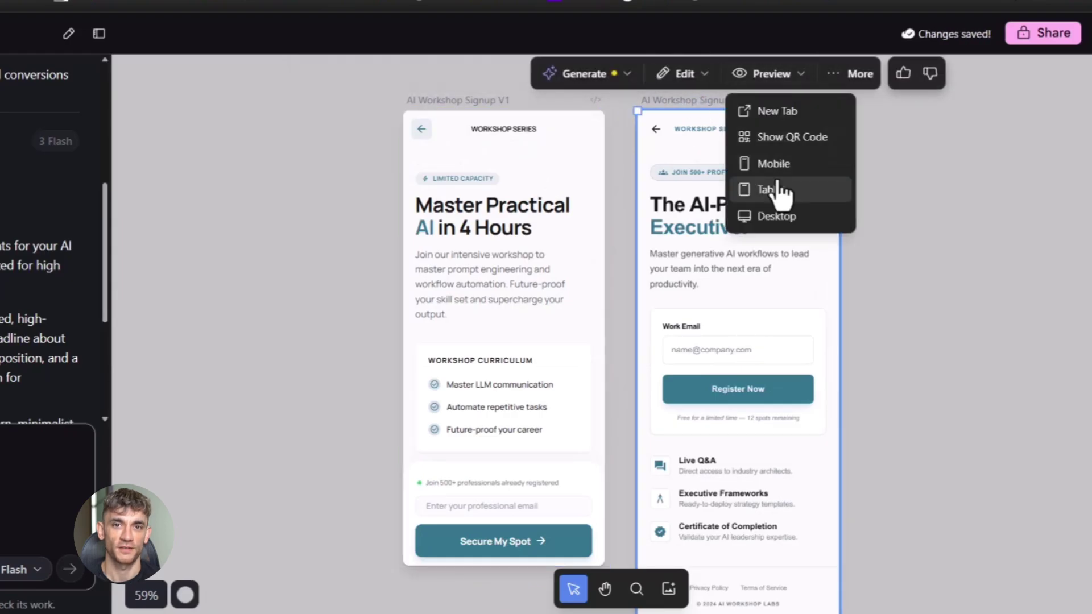
pyautogui.click(774, 166)
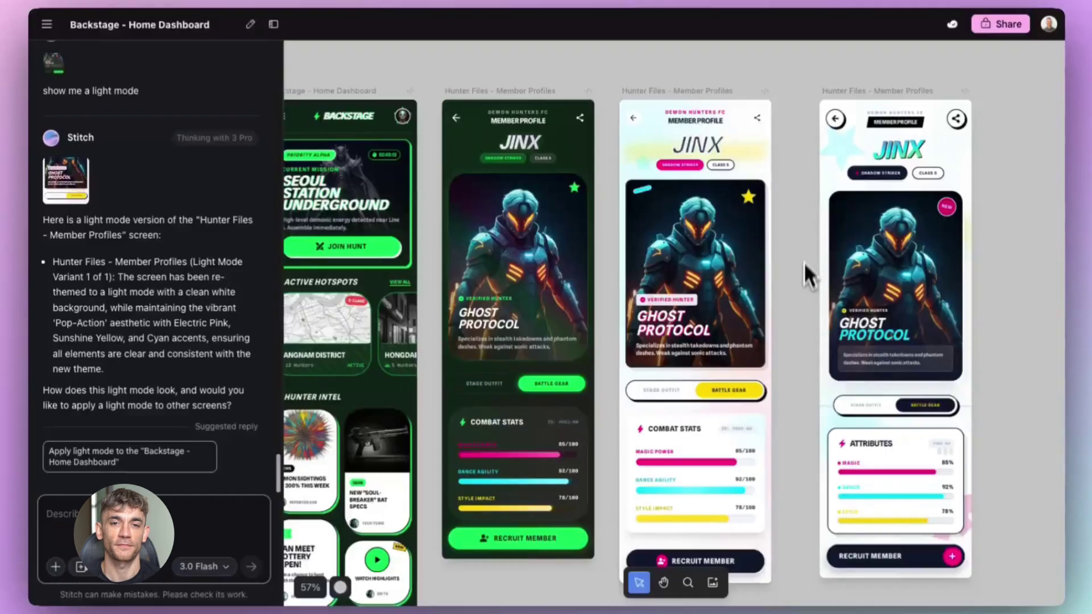
pyautogui.click(765, 162)
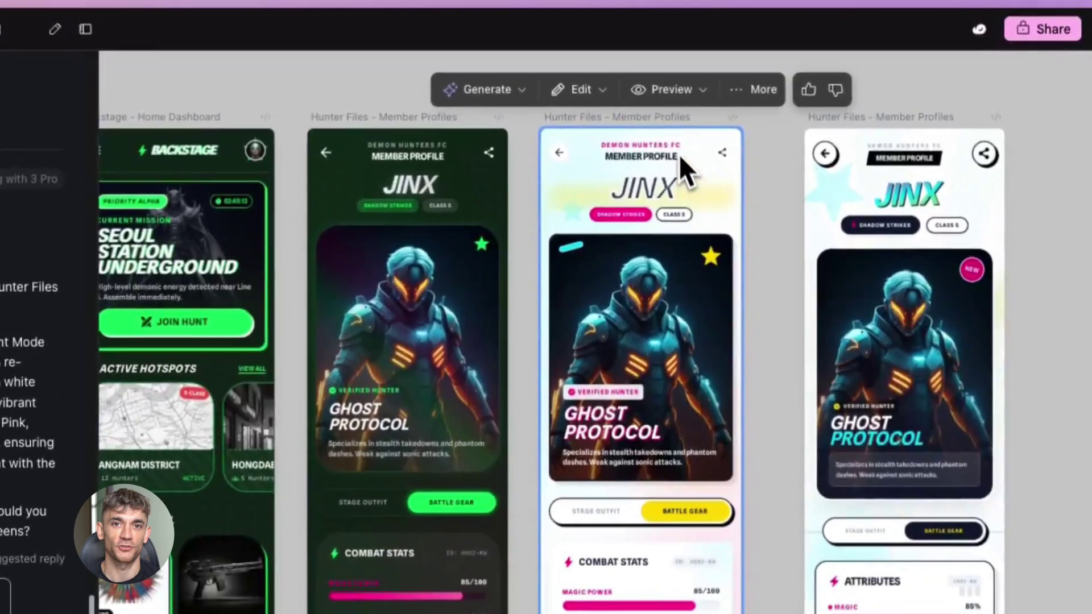
# Step: Open the JINX profile full-screen and toggle between Battle Gear and Stage Outfit
pyautogui.click(673, 91)
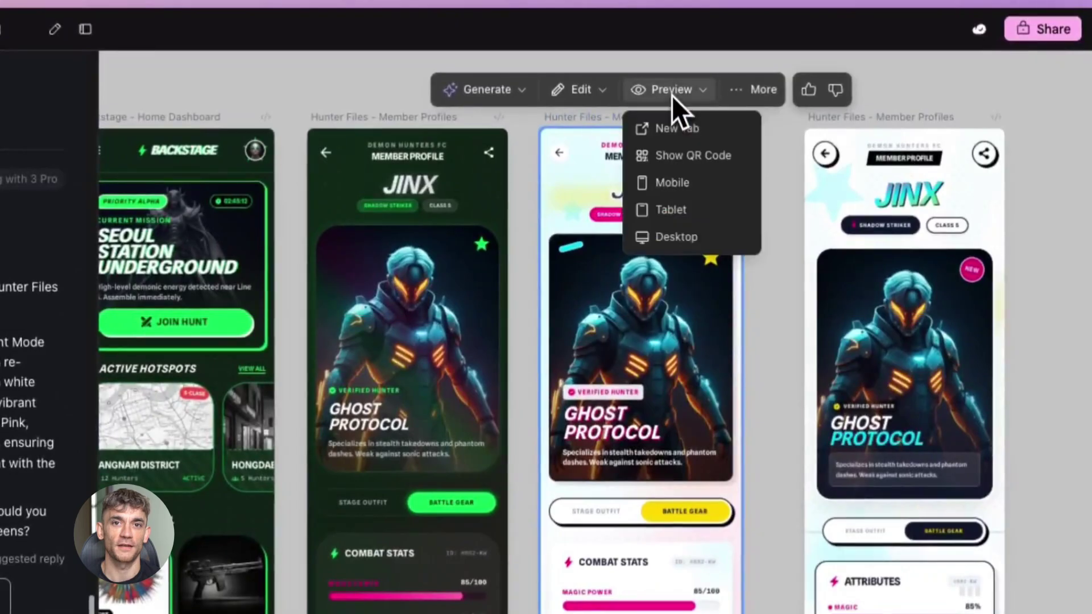
pyautogui.click(667, 129)
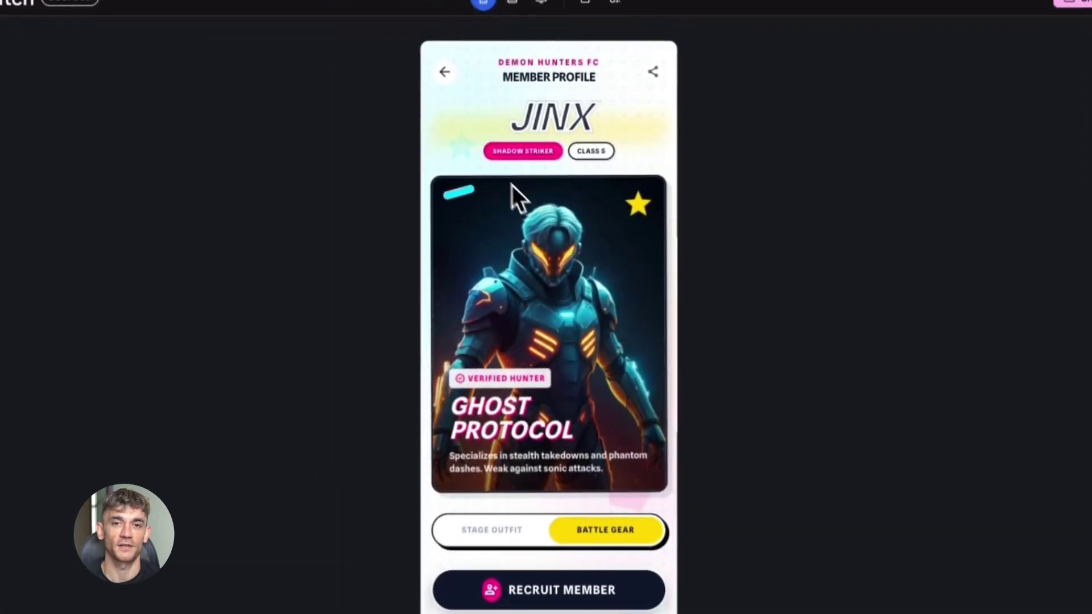
pyautogui.scroll(-3, 509, 216)
pyautogui.click(504, 386)
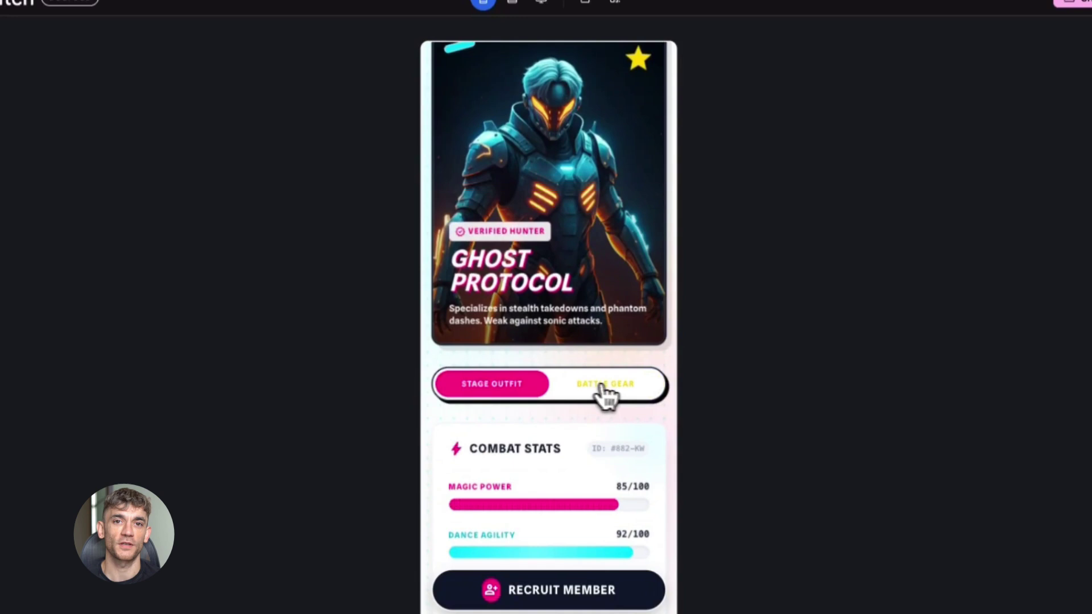
pyautogui.click(607, 393)
pyautogui.click(519, 393)
pyautogui.scroll(-2, 521, 410)
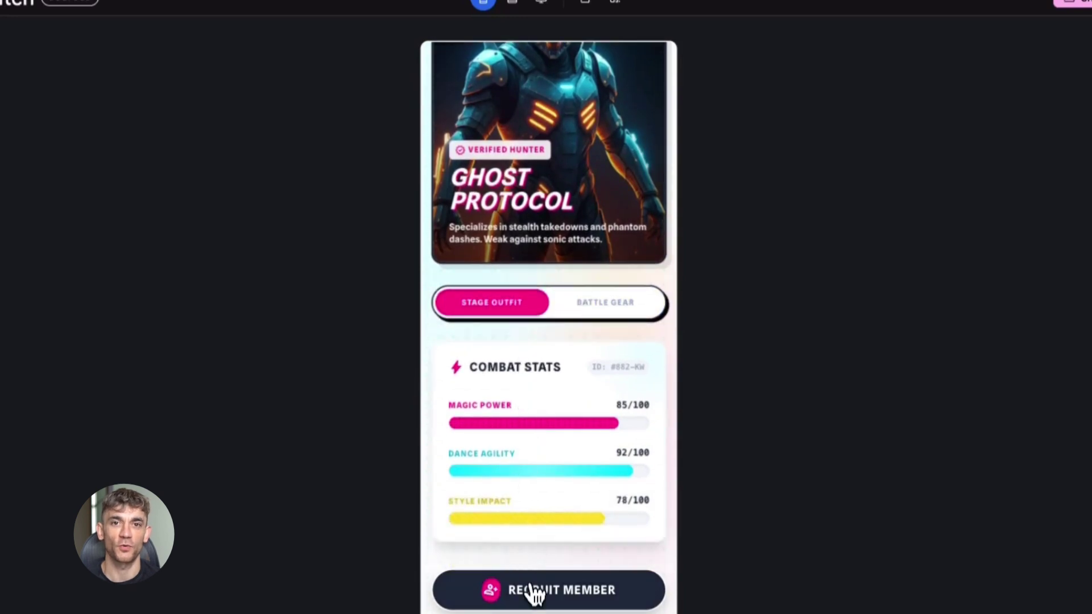
pyautogui.scroll(5, 546, 406)
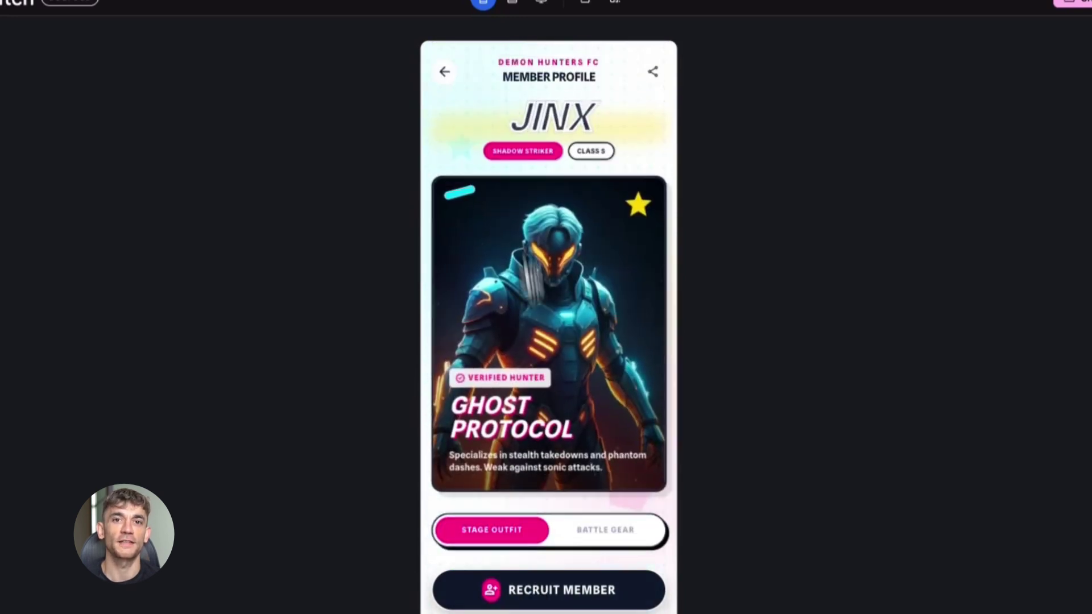
# Step: Enable sharing and remixing for the project and copy its shareable link
pyautogui.click(1073, 3)
pyautogui.click(660, 253)
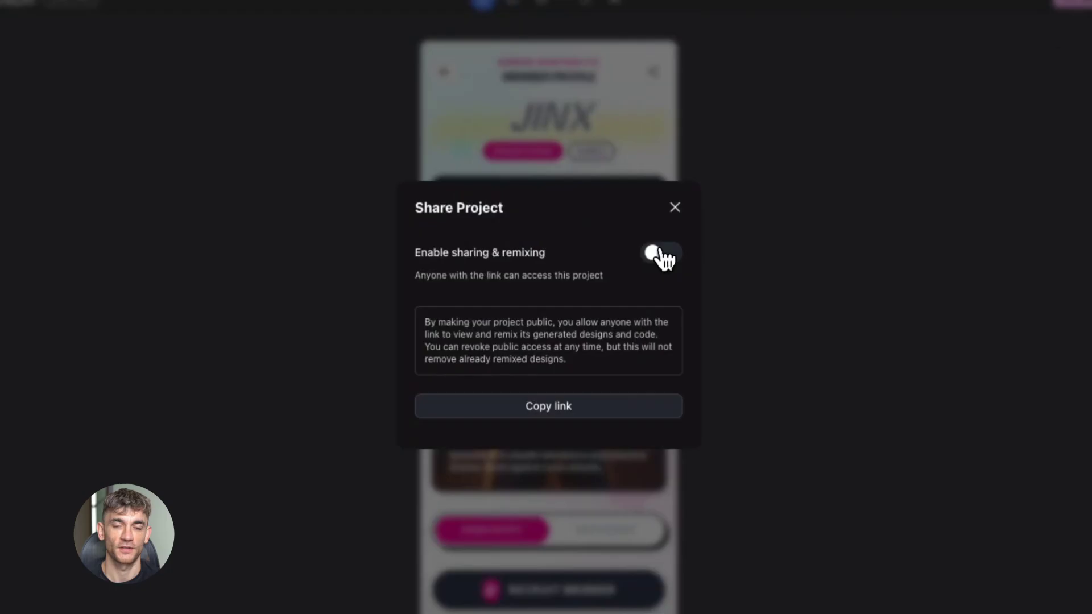
pyautogui.click(563, 408)
pyautogui.click(674, 207)
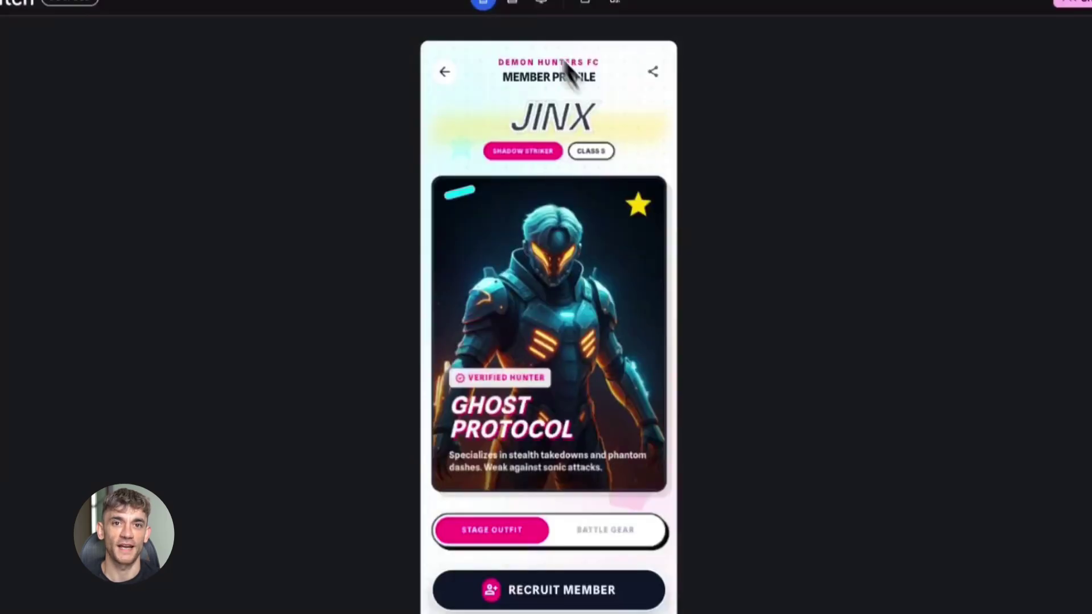
# Step: Open the profile page in its own window and switch between Stage Outfit and Battle Gear
pyautogui.click(594, 7)
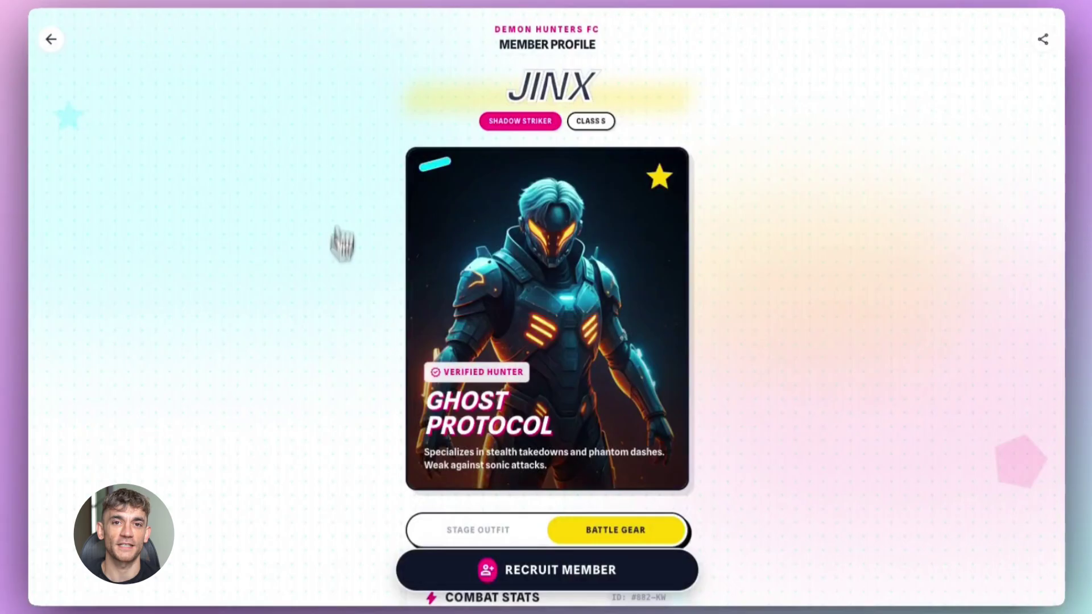
pyautogui.click(496, 540)
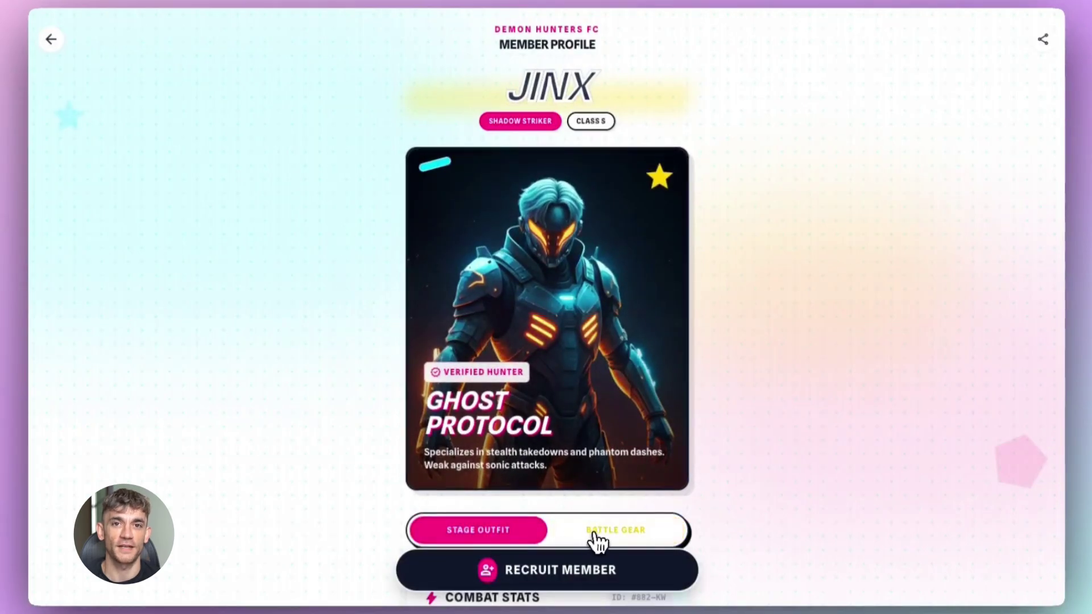
pyautogui.click(598, 537)
pyautogui.scroll(-5, 739, 432)
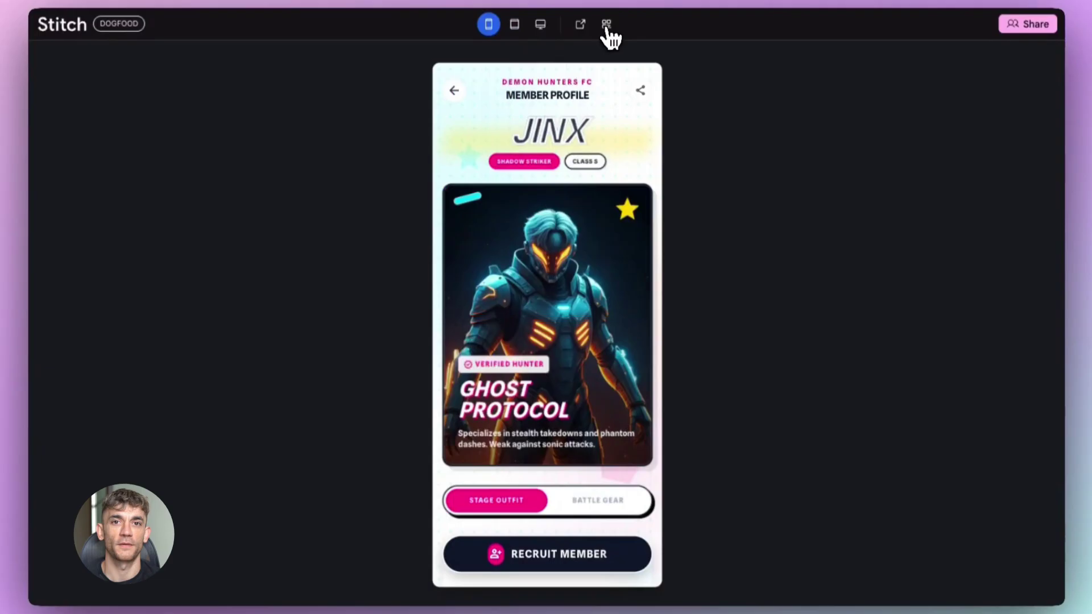
# Step: Show the phone QR code, then send the furniture store prompt and generate all proposed screens
pyautogui.click(607, 25)
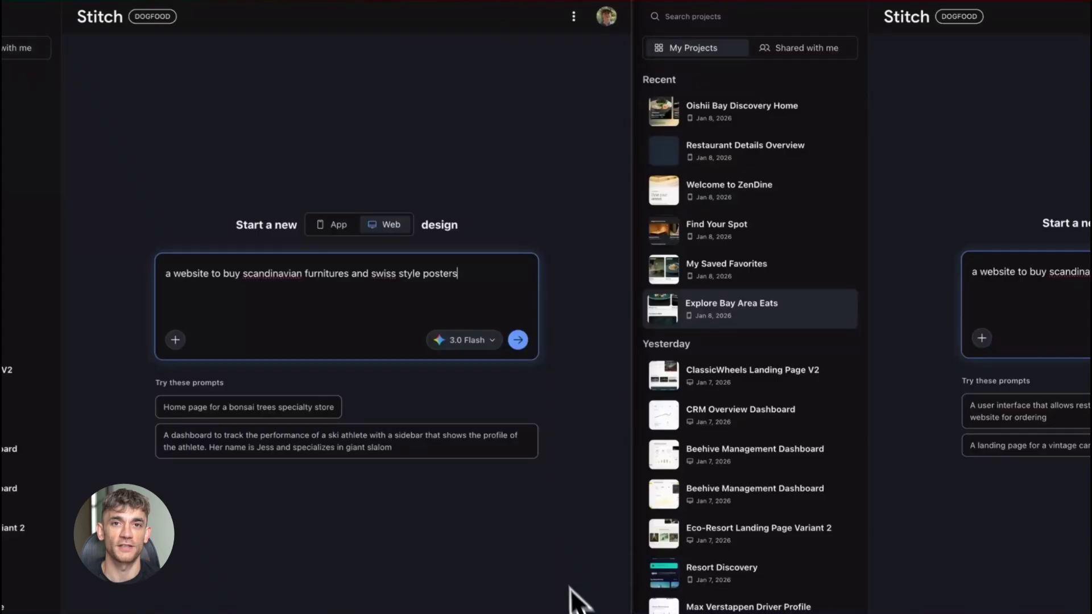
pyautogui.click(518, 340)
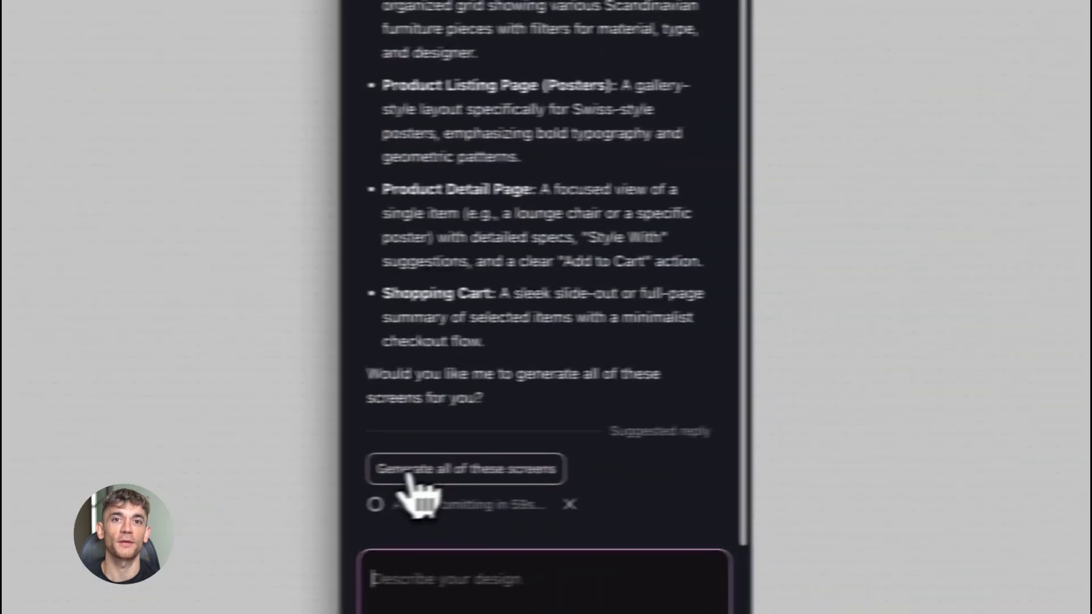
pyautogui.click(4, 399)
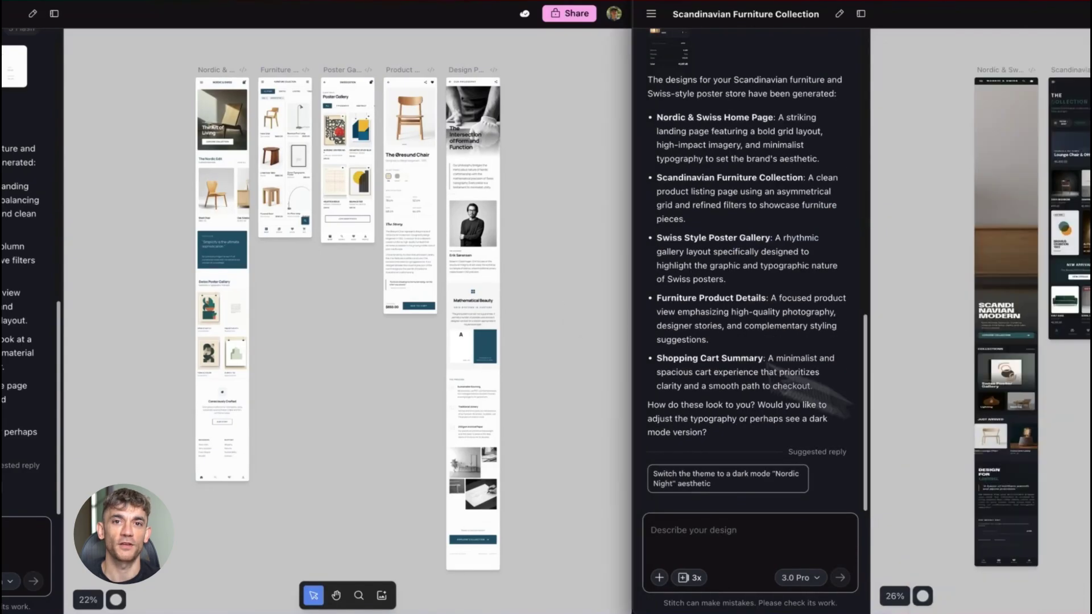
# Step: Select the Nordic & Swiss home page, then the V1 and V2 AI Workshop Signup screens
pyautogui.click(217, 312)
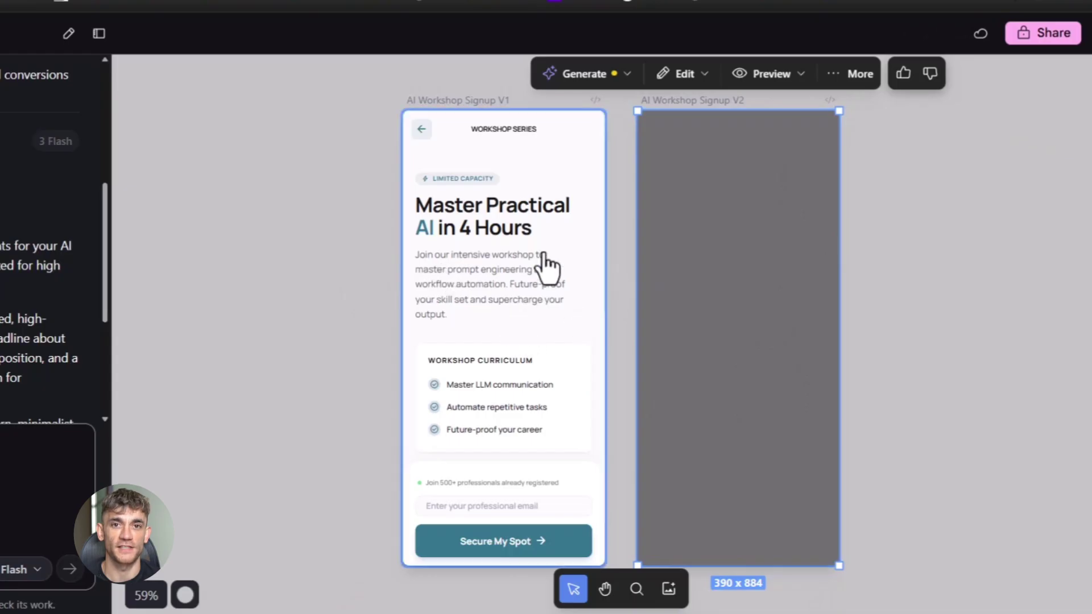
pyautogui.click(518, 370)
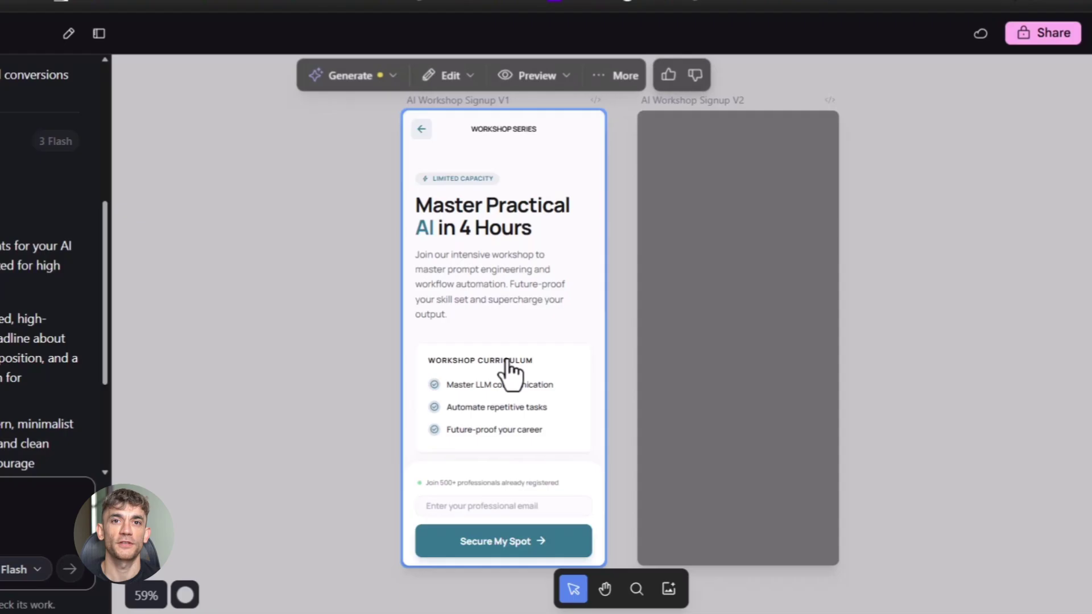
pyautogui.click(392, 439)
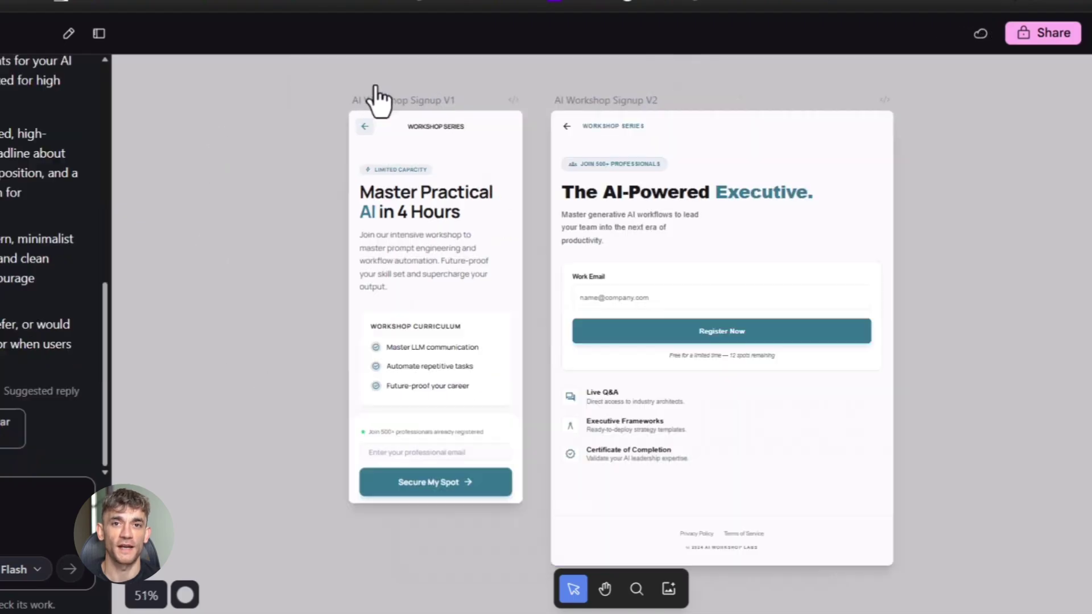
pyautogui.click(449, 319)
pyautogui.click(853, 199)
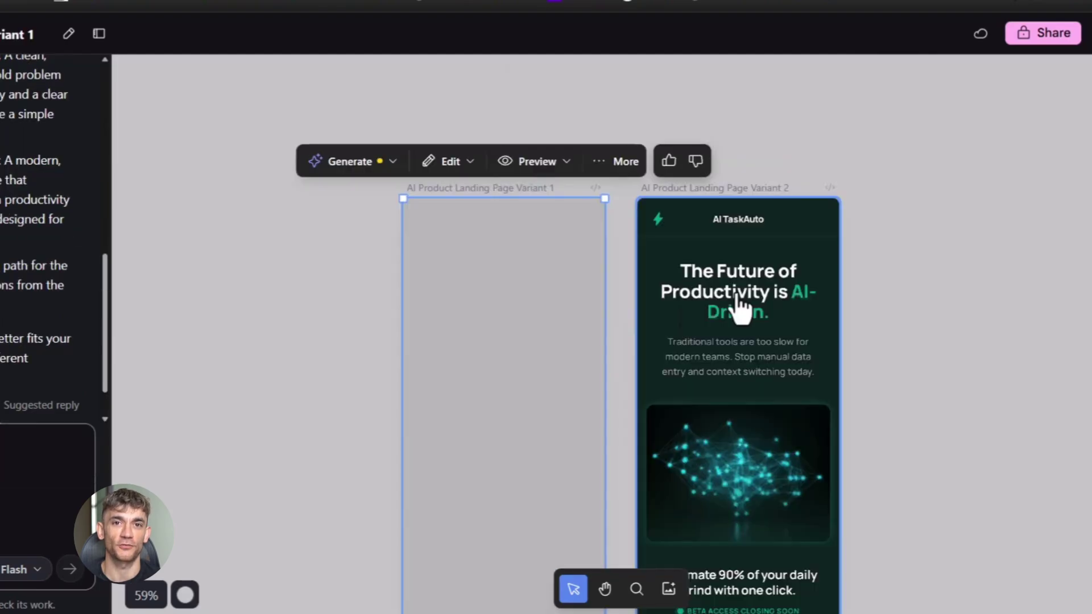
# Step: Preview the dark Variant 2 AI Product Landing Page at mobile size
pyautogui.click(722, 308)
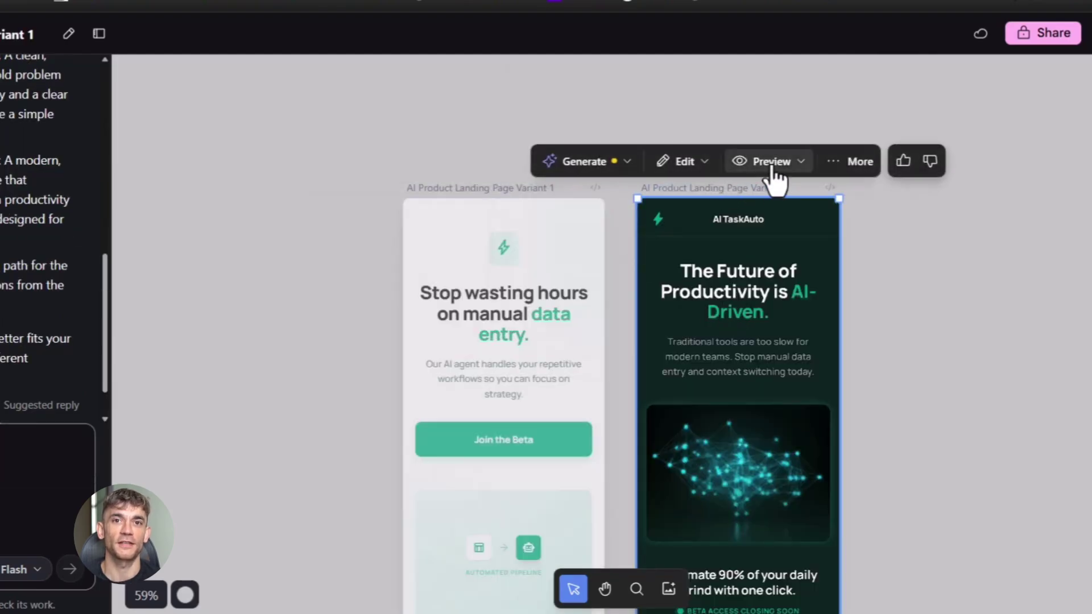
pyautogui.click(771, 163)
pyautogui.click(777, 260)
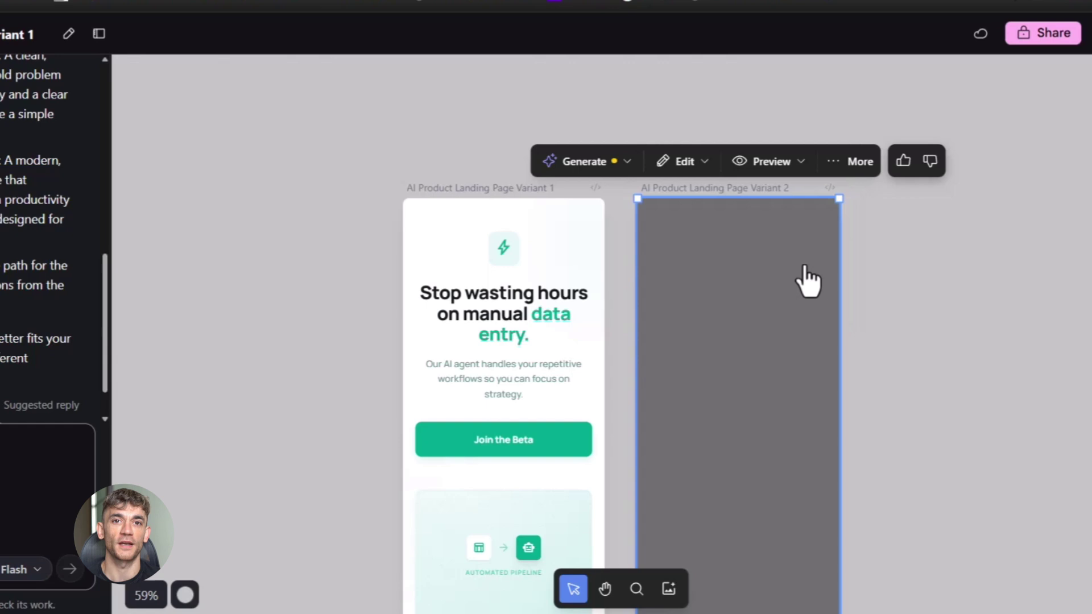
pyautogui.scroll(-5, 808, 273)
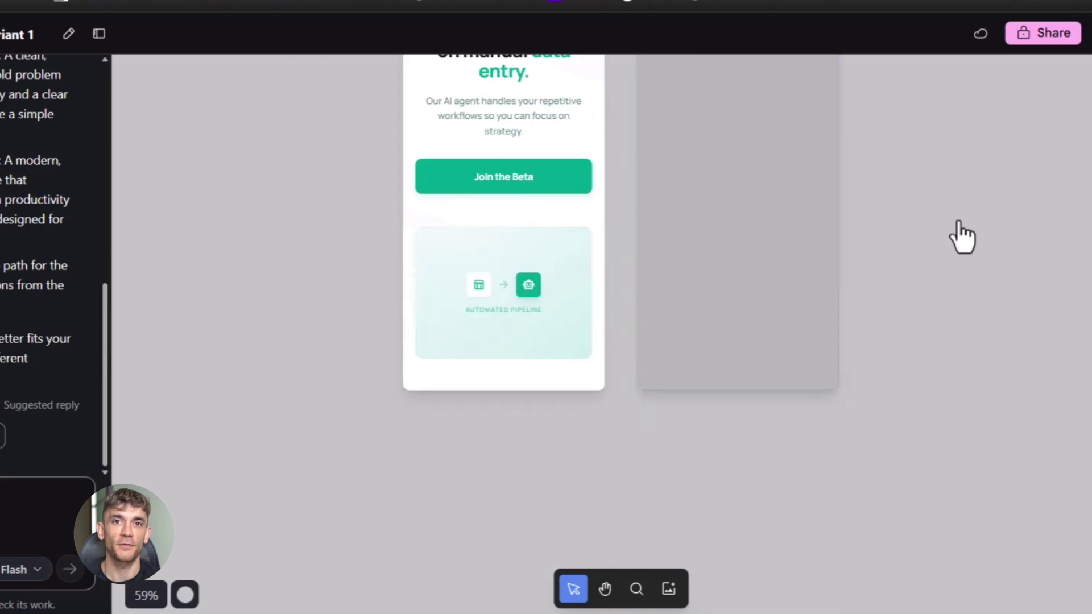
pyautogui.scroll(3, 894, 235)
# Step: Switch between the light Variant 1 and dark Variant 2 landing pages
pyautogui.click(606, 302)
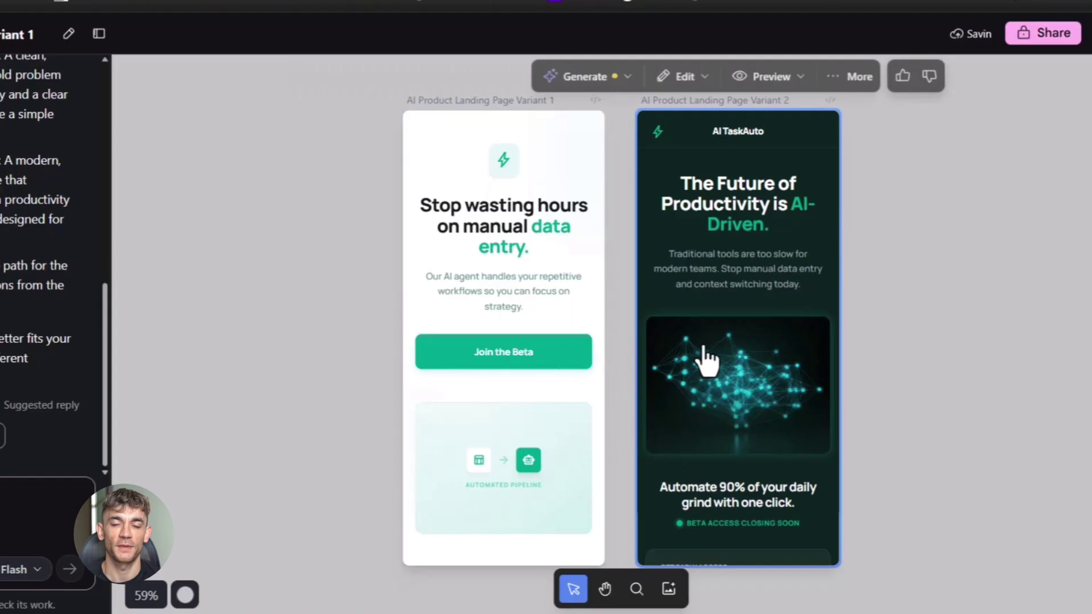
pyautogui.click(702, 377)
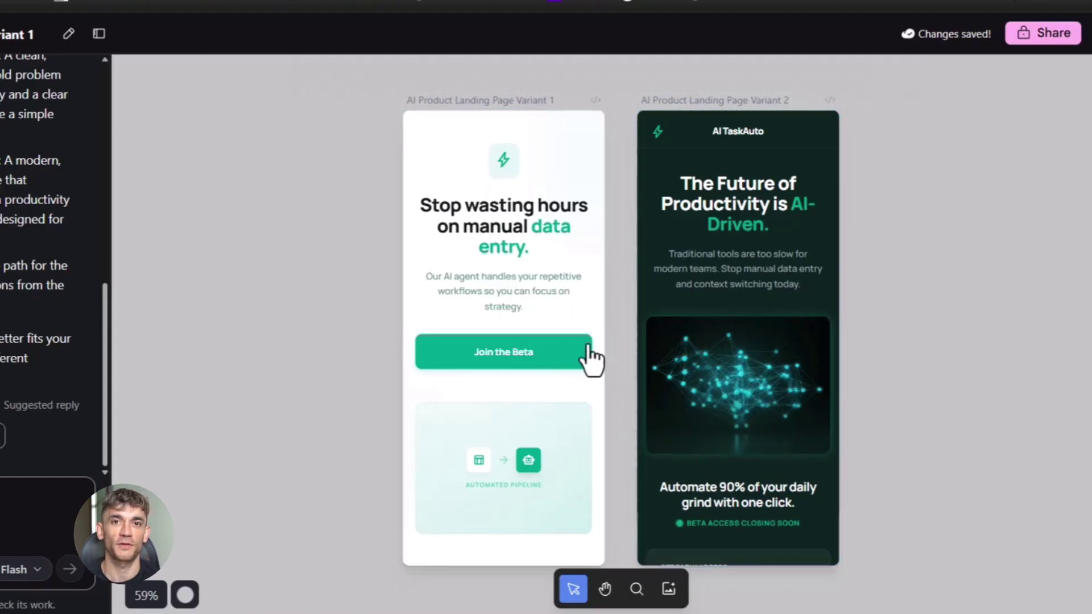
pyautogui.click(541, 350)
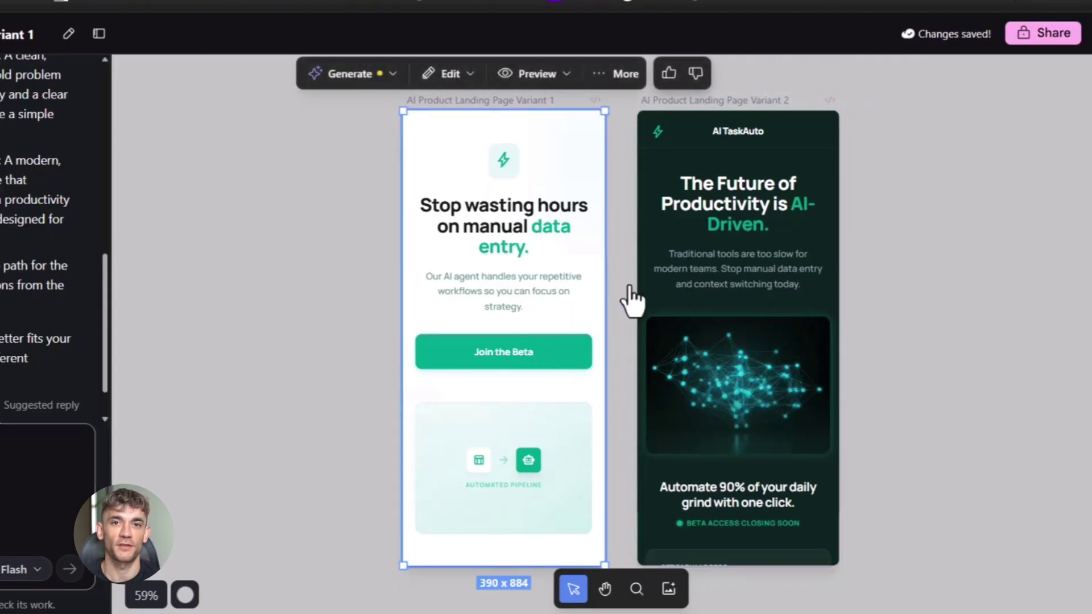
pyautogui.click(771, 354)
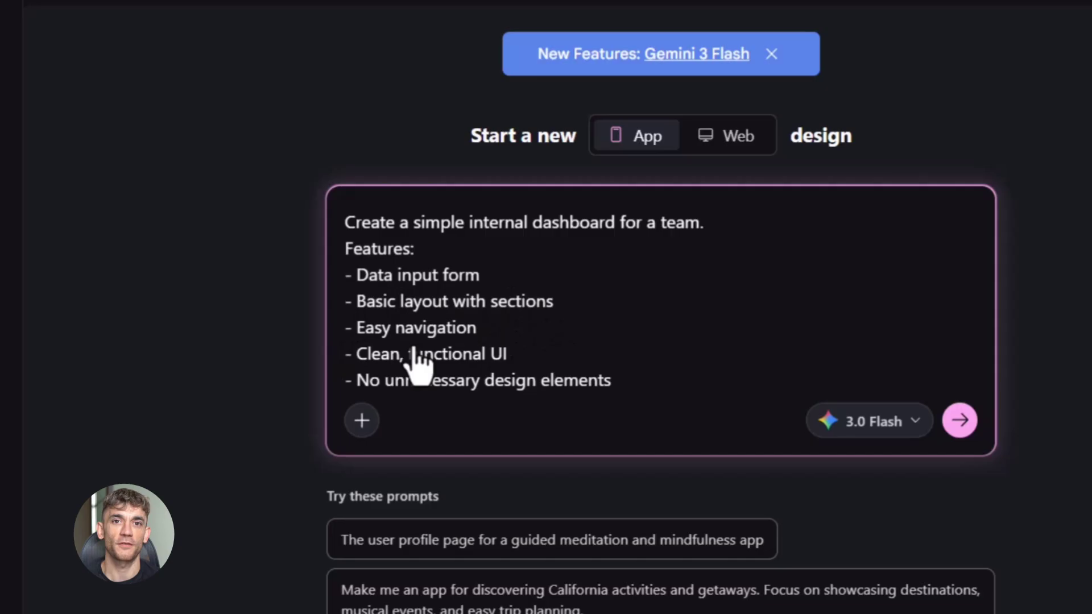
# Step: Review the Team Dashboard Home screen and open the Data Entry Form's preview options
pyautogui.scroll(-1, 359, 336)
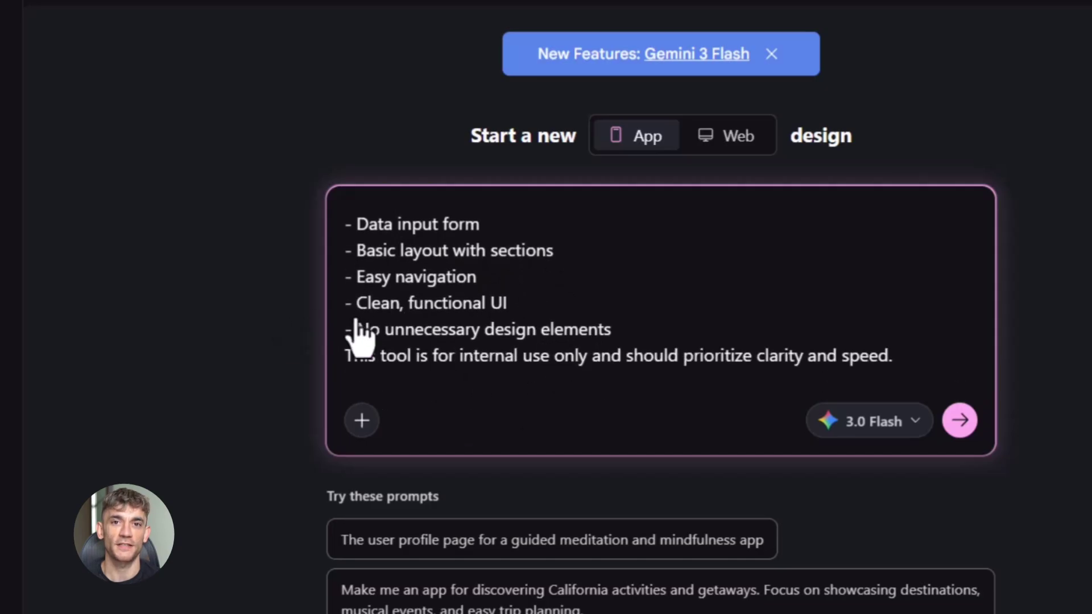
pyautogui.scroll(1, 668, 356)
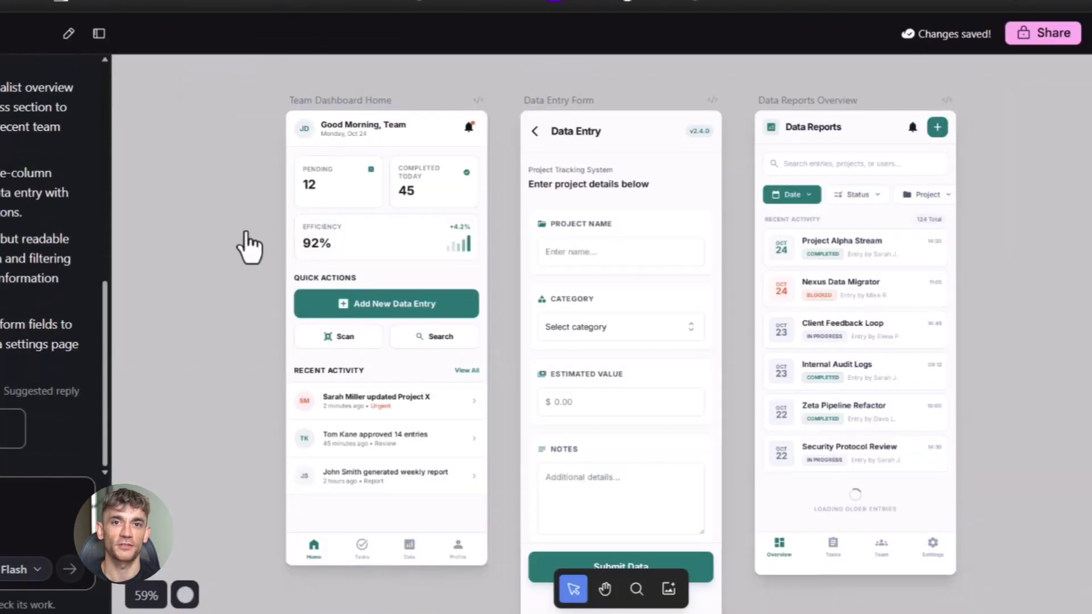
pyautogui.click(327, 387)
pyautogui.scroll(-5, 746, 305)
pyautogui.scroll(8, 746, 305)
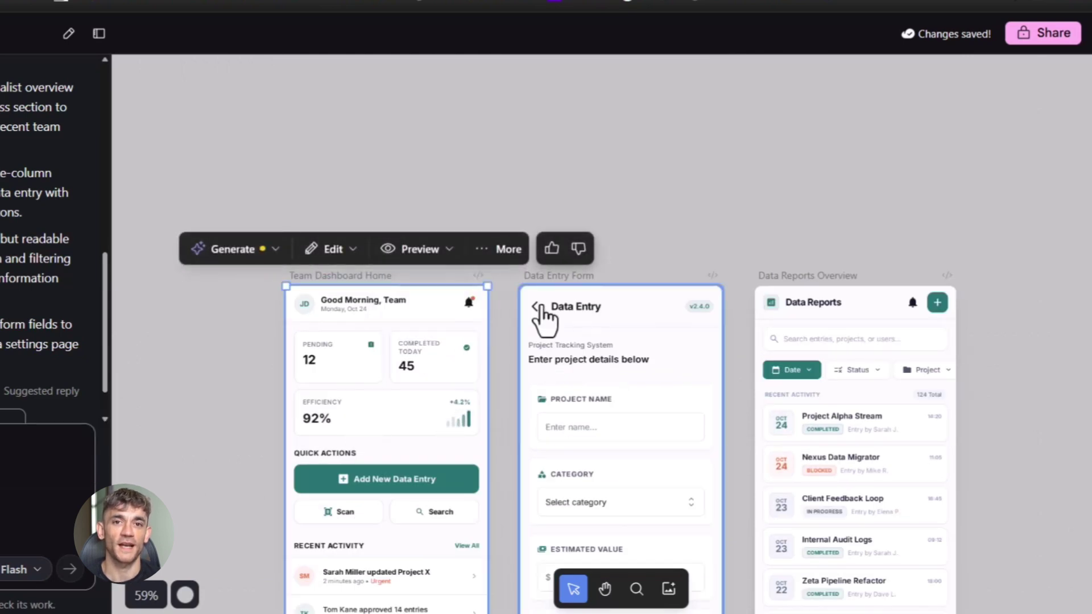
pyautogui.scroll(-3, 545, 320)
pyautogui.click(647, 256)
pyautogui.moveTo(655, 91)
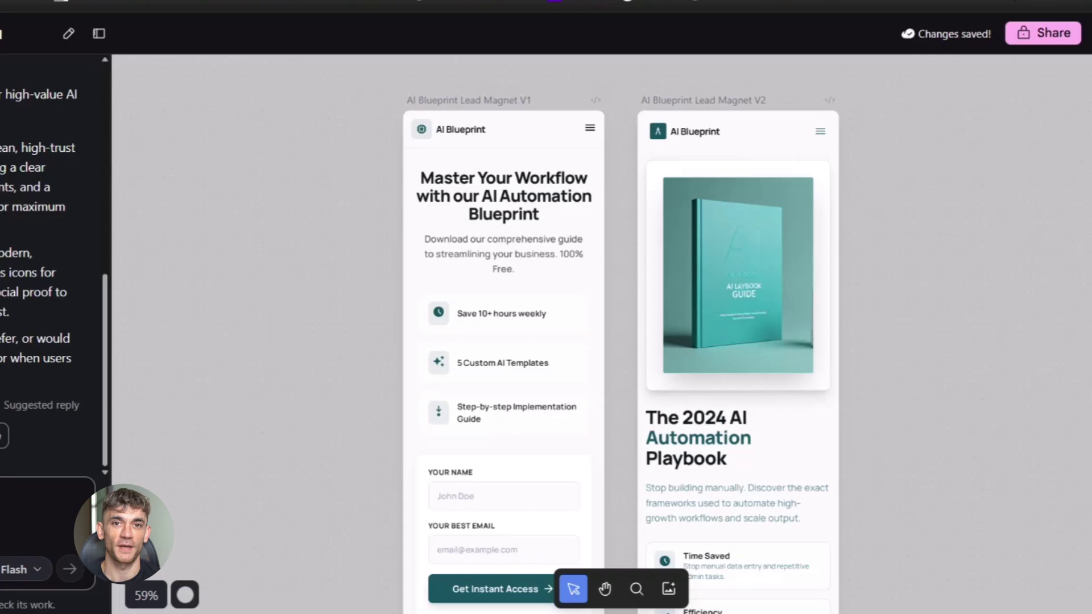
# Step: Preview the V1 lead magnet screen at mobile size, then select V2
pyautogui.scroll(5, 51, 261)
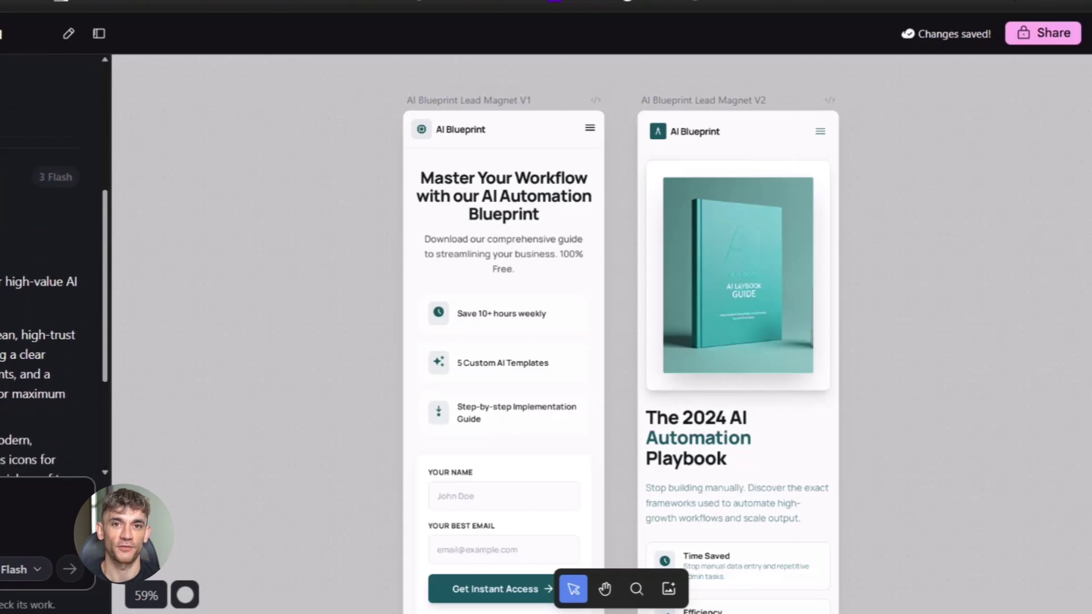
pyautogui.click(548, 237)
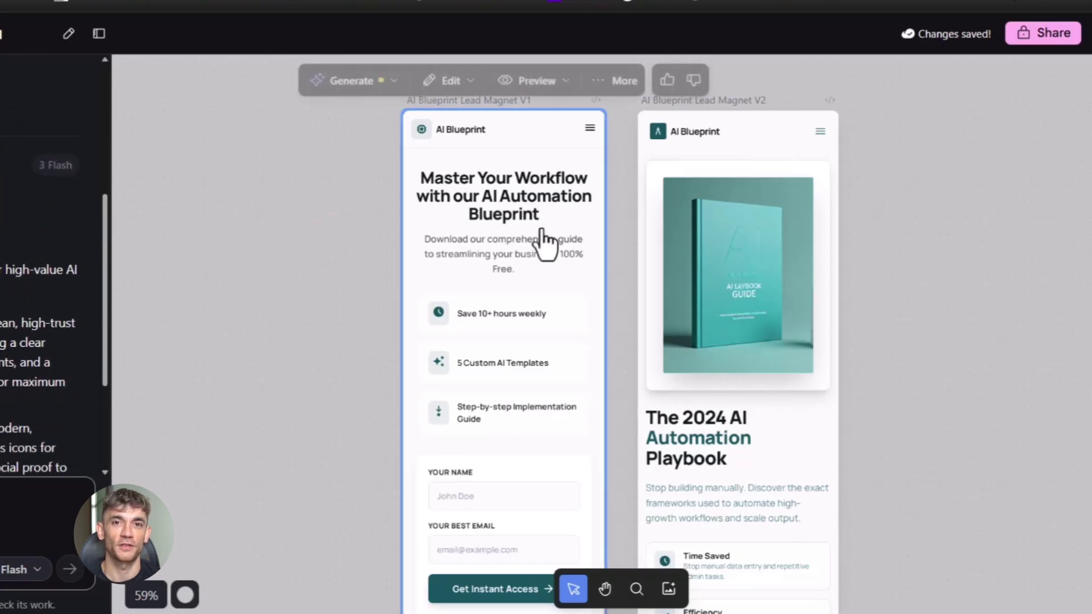
pyautogui.click(557, 78)
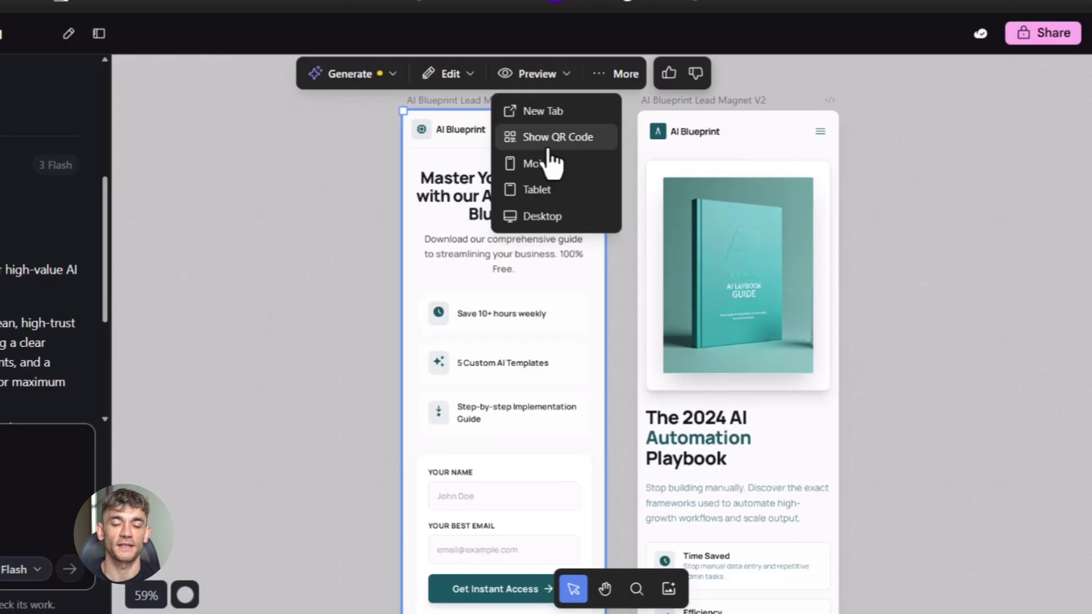
pyautogui.click(539, 164)
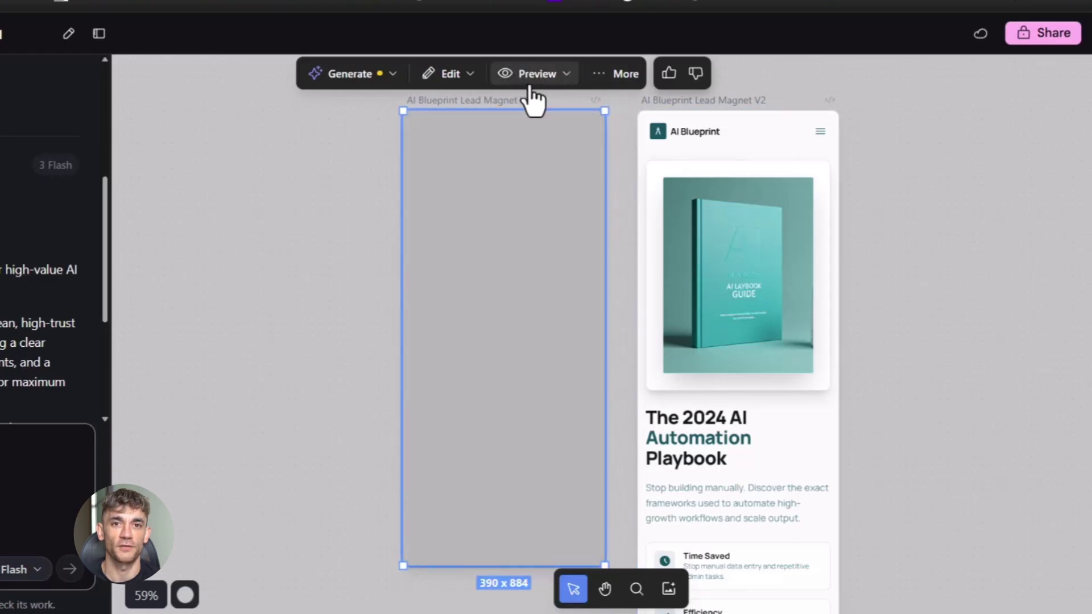
pyautogui.click(760, 165)
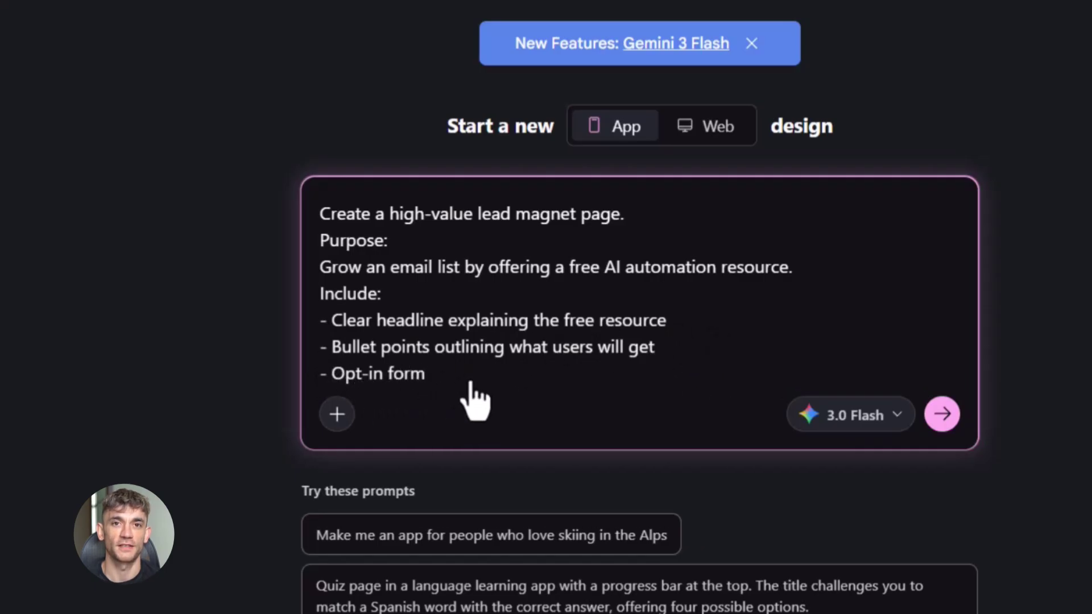
# Step: Add '- Professional design - High trust, clean layout' to the prompt
pyautogui.write('- Professional design - High trust, clean layout')
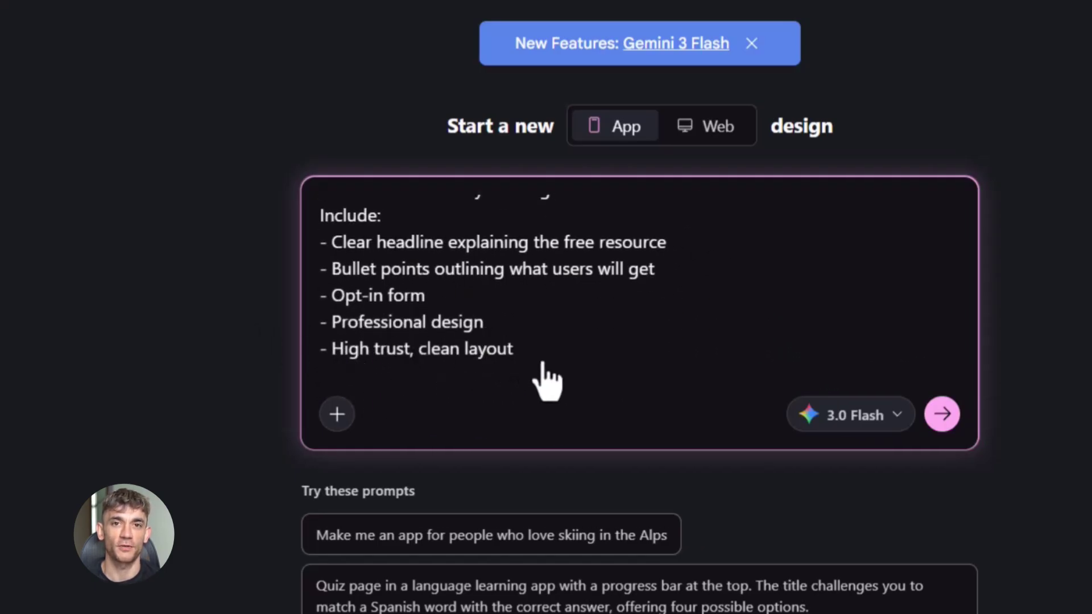
pyautogui.scroll(3, 380, 259)
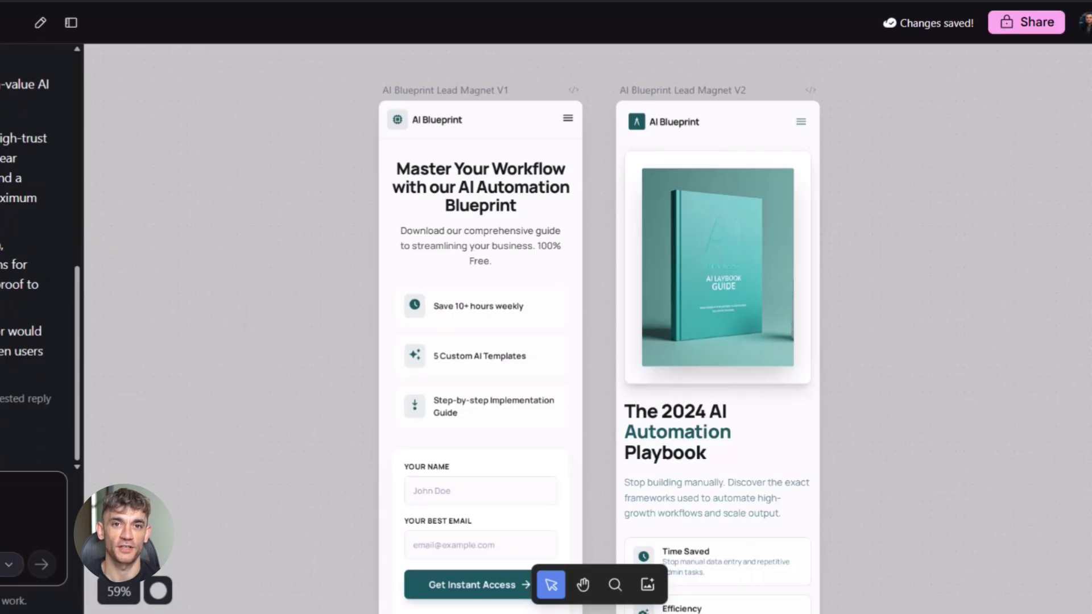
pyautogui.scroll(5, 39, 256)
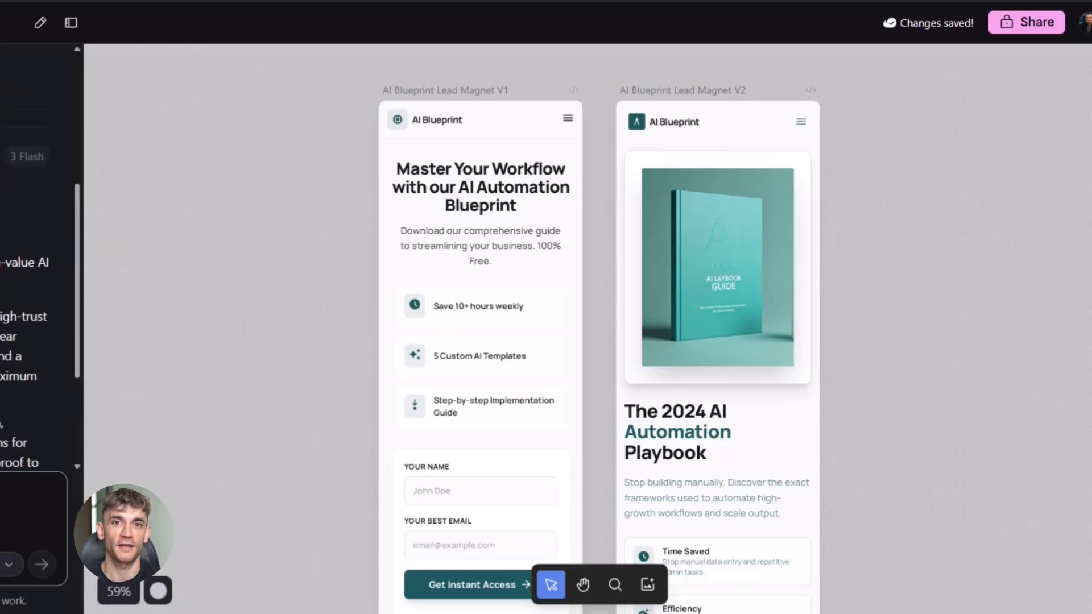
pyautogui.scroll(-3, 97, 281)
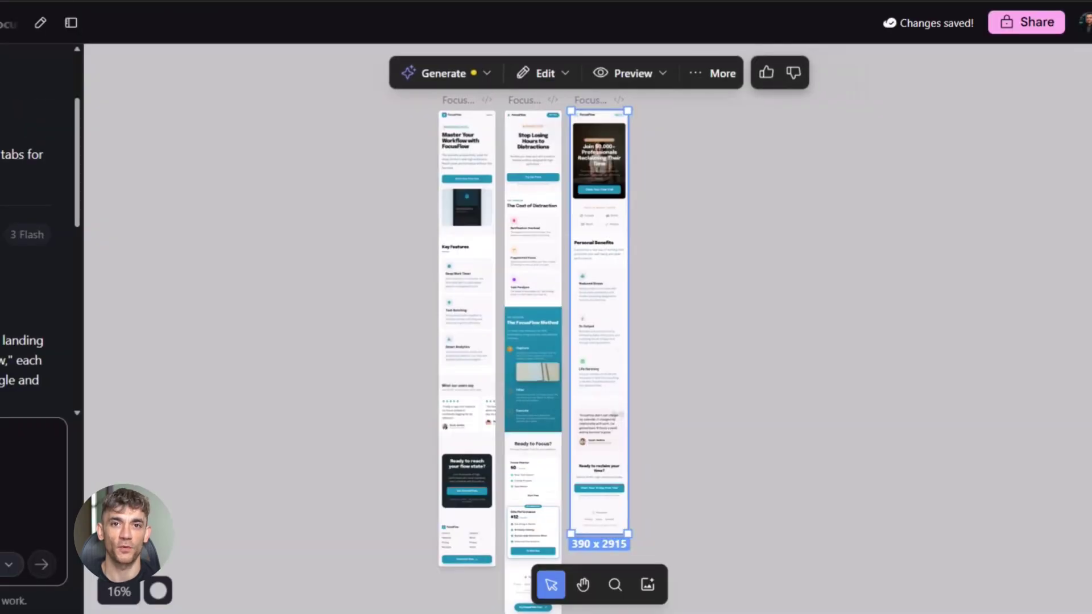
# Step: Zoom to the three FocusFlow pages and preview the first at 390 x 884 mobile size
pyautogui.click(467, 335)
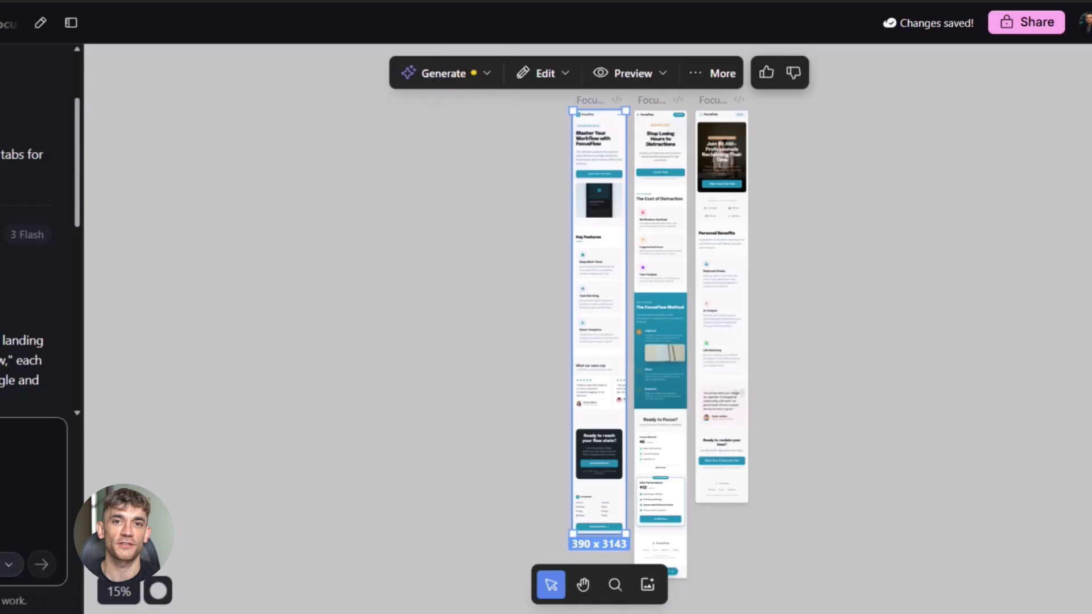
pyautogui.hotkey('shift', '1')
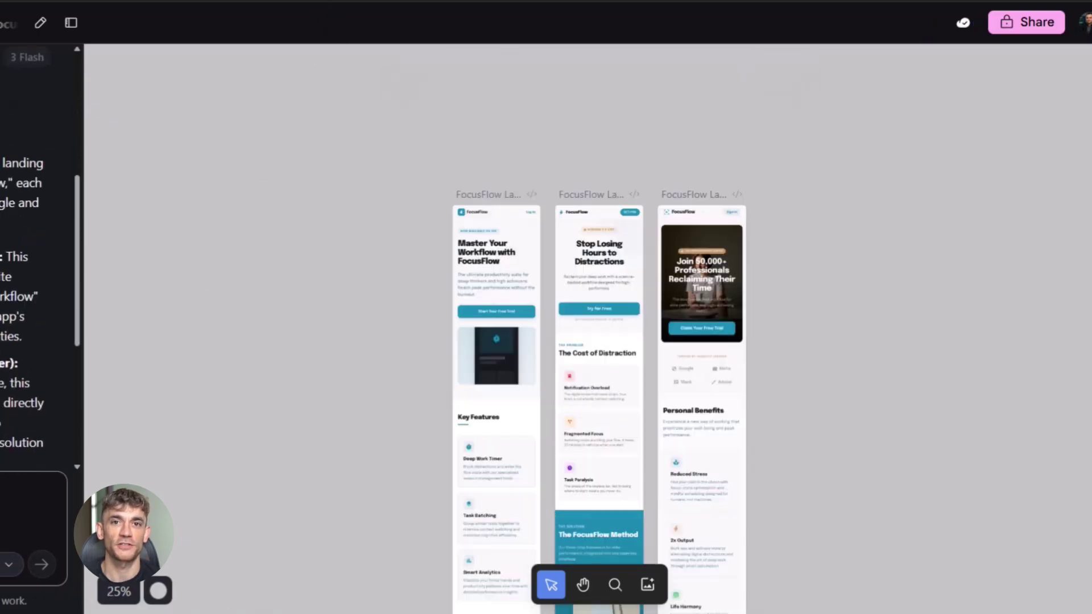
pyautogui.click(532, 377)
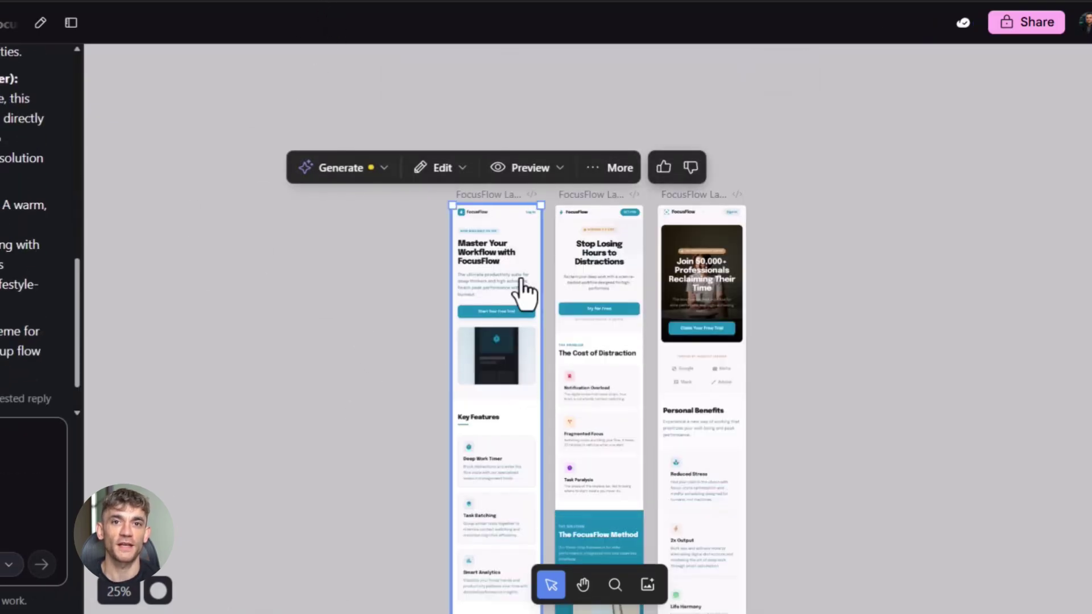
pyautogui.click(543, 170)
pyautogui.click(525, 260)
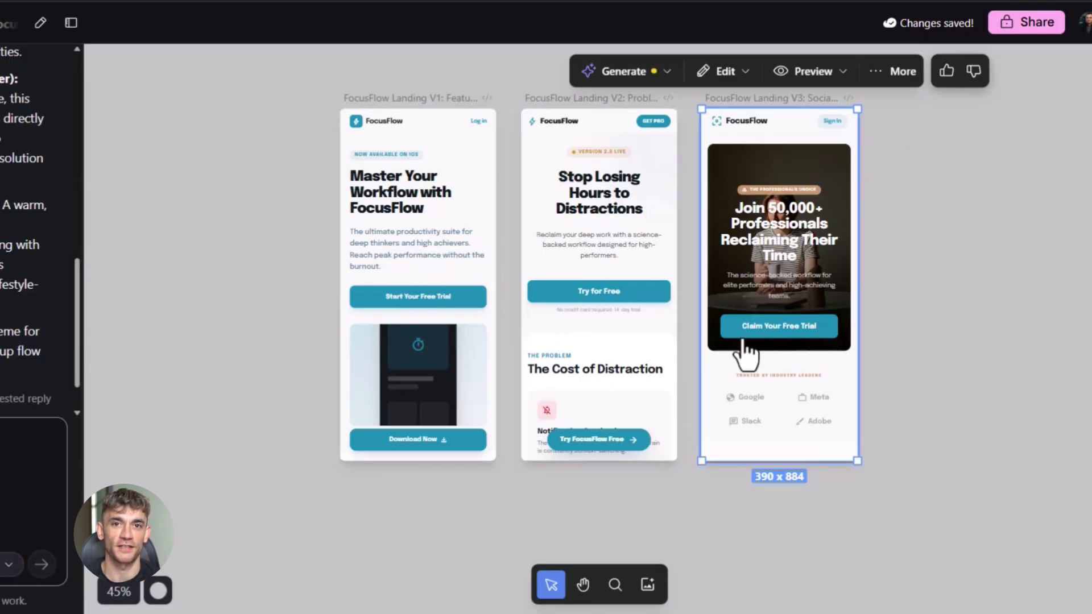
# Step: Preview the member profile and flip its outfit between Battle Gear and Stage Outfit
pyautogui.click(818, 75)
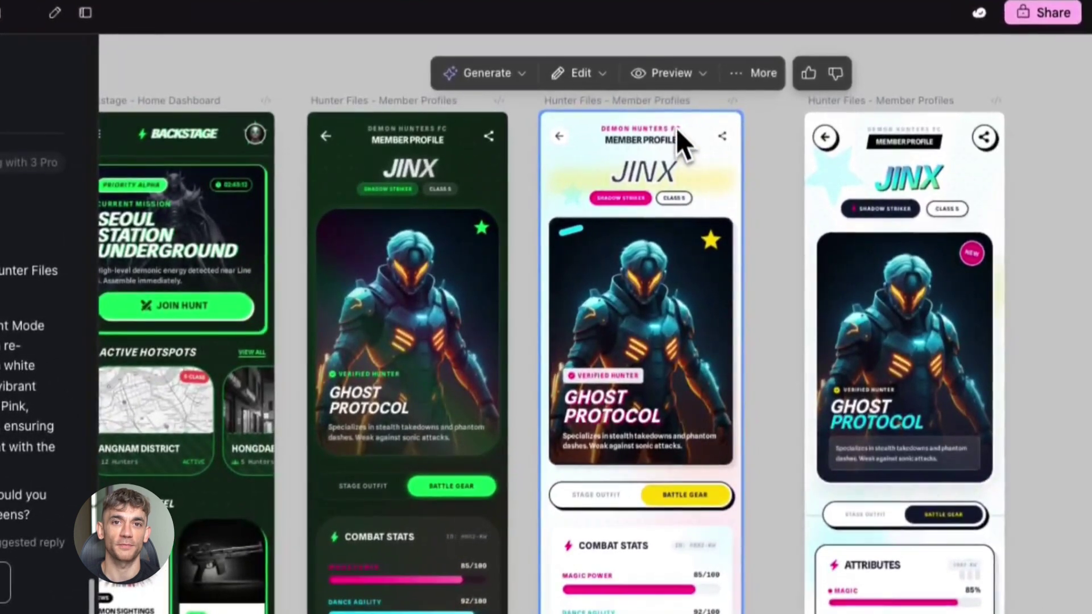
pyautogui.click(719, 56)
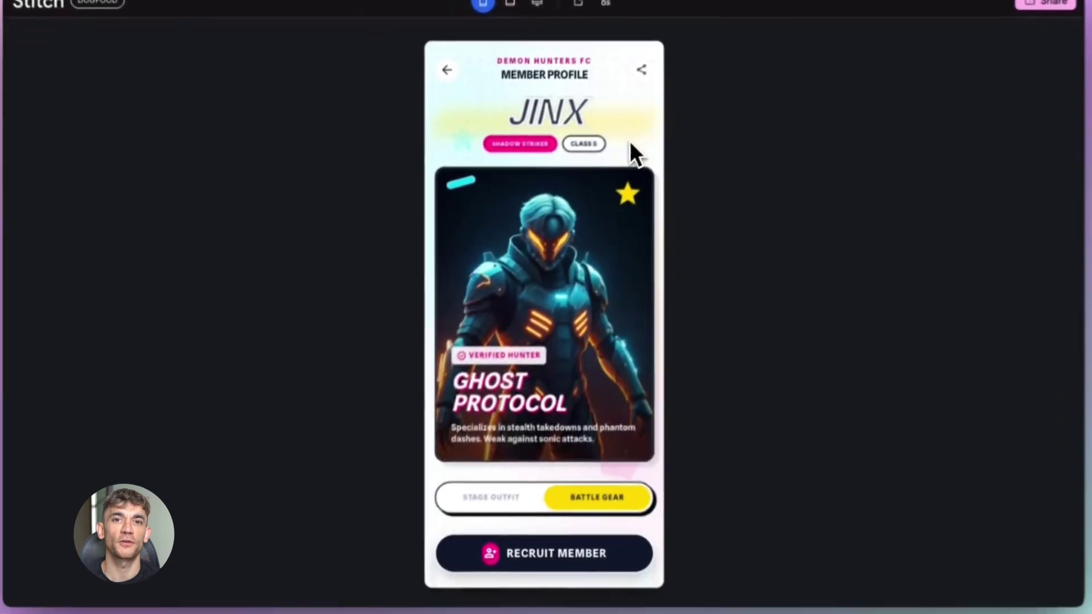
pyautogui.scroll(-3, 508, 221)
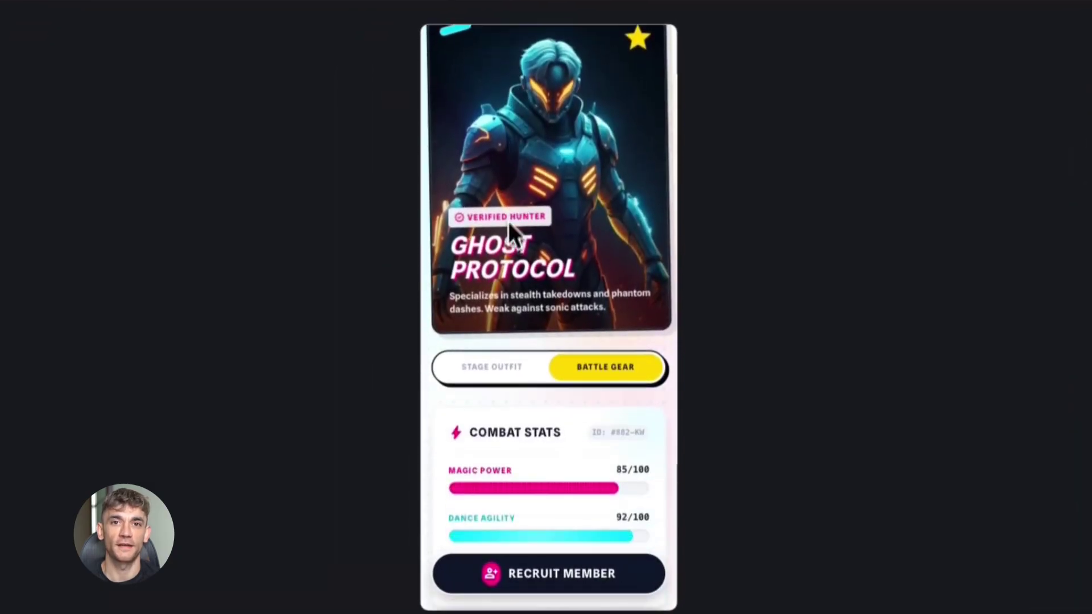
pyautogui.click(504, 368)
pyautogui.click(613, 373)
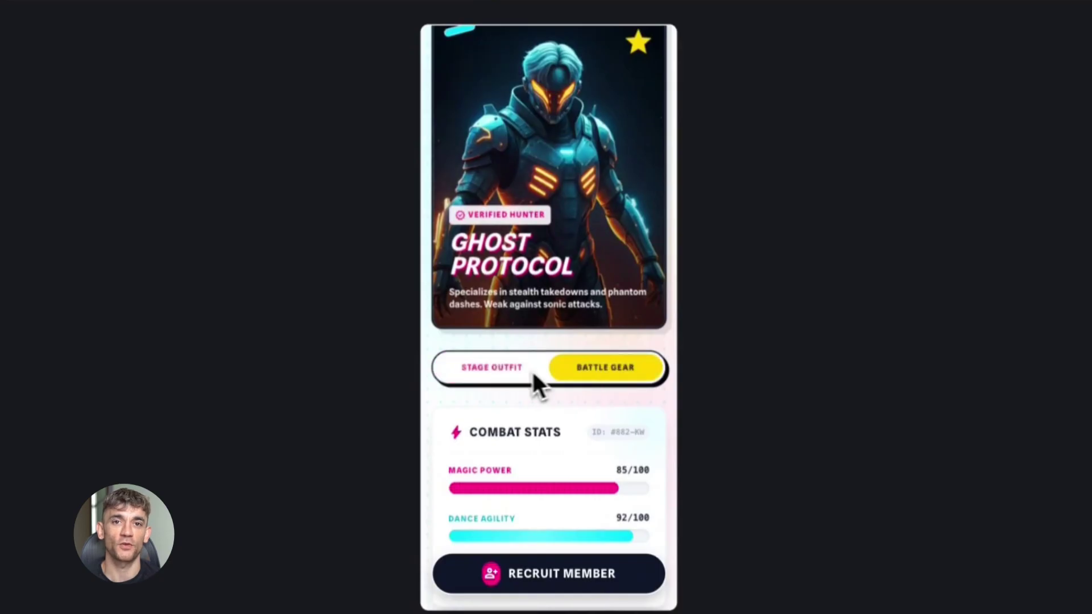
pyautogui.click(519, 378)
pyautogui.scroll(-2, 521, 398)
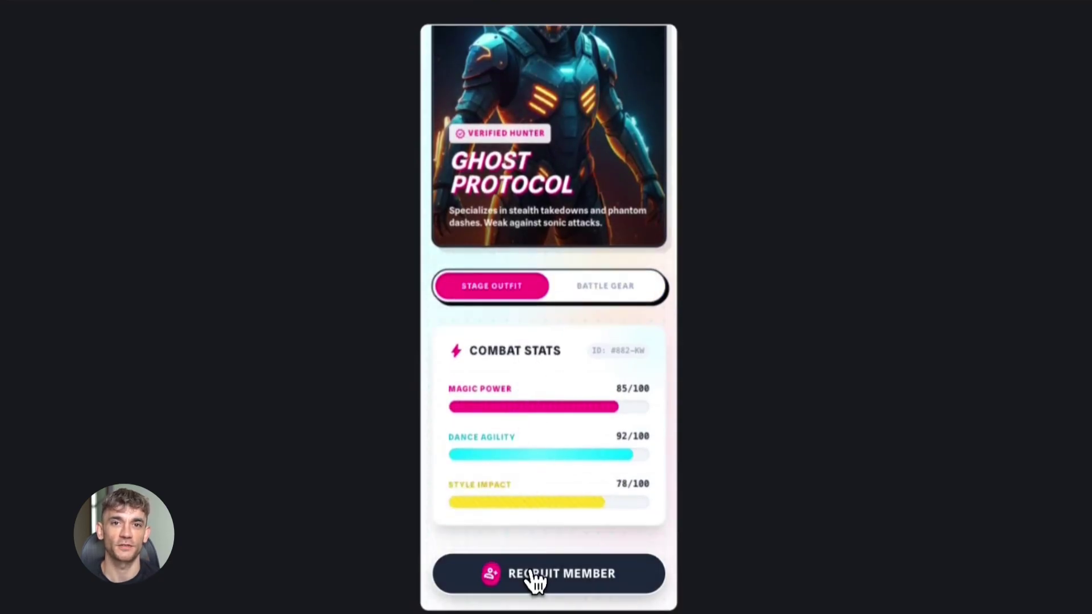
pyautogui.scroll(5, 546, 421)
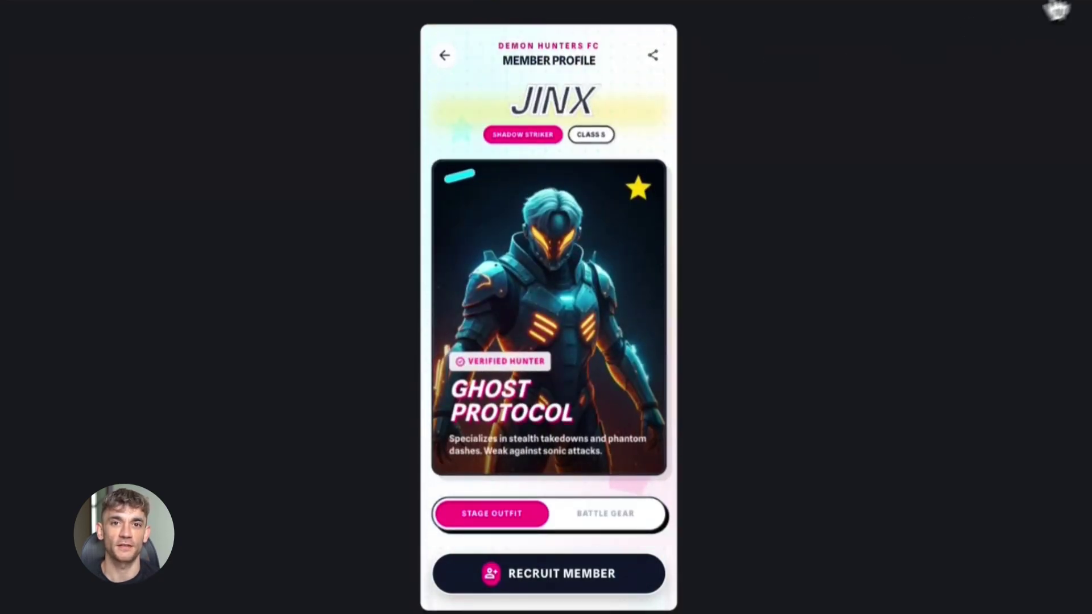
# Step: Turn on link sharing and remixing for the Backstage project and copy the link
pyautogui.click(1083, 4)
pyautogui.click(663, 238)
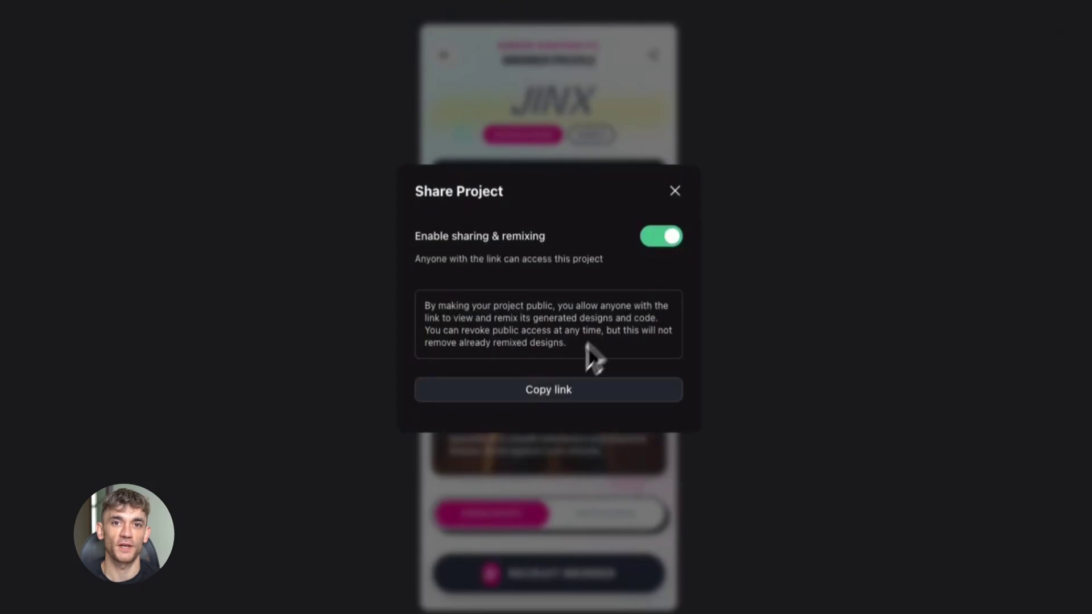
pyautogui.click(562, 390)
pyautogui.click(675, 191)
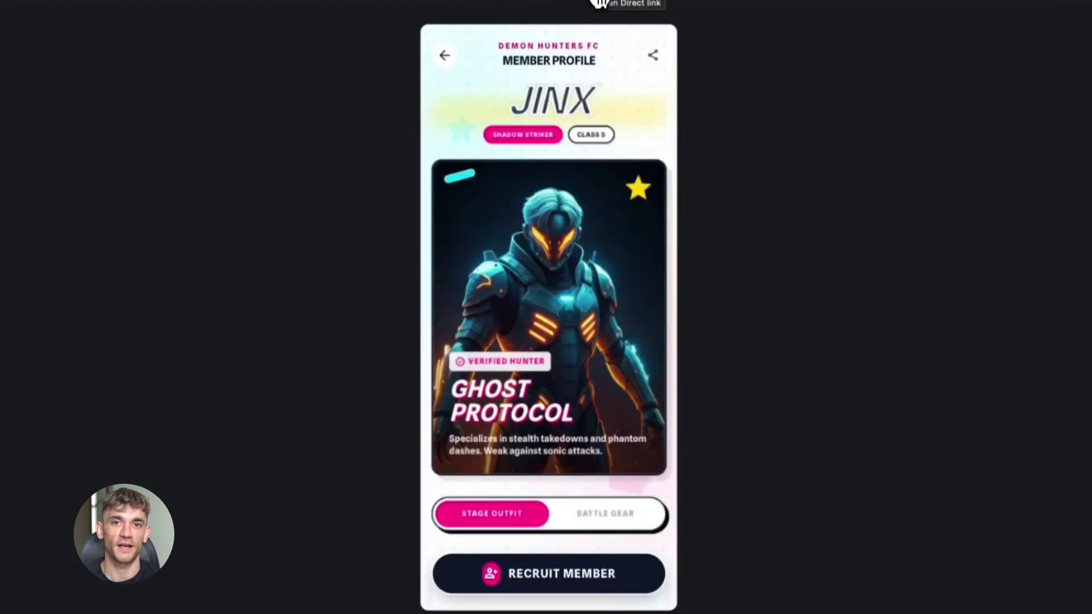
# Step: Open the member profile in full preview and switch Stage Outfit back to Battle Gear
pyautogui.click(600, 3)
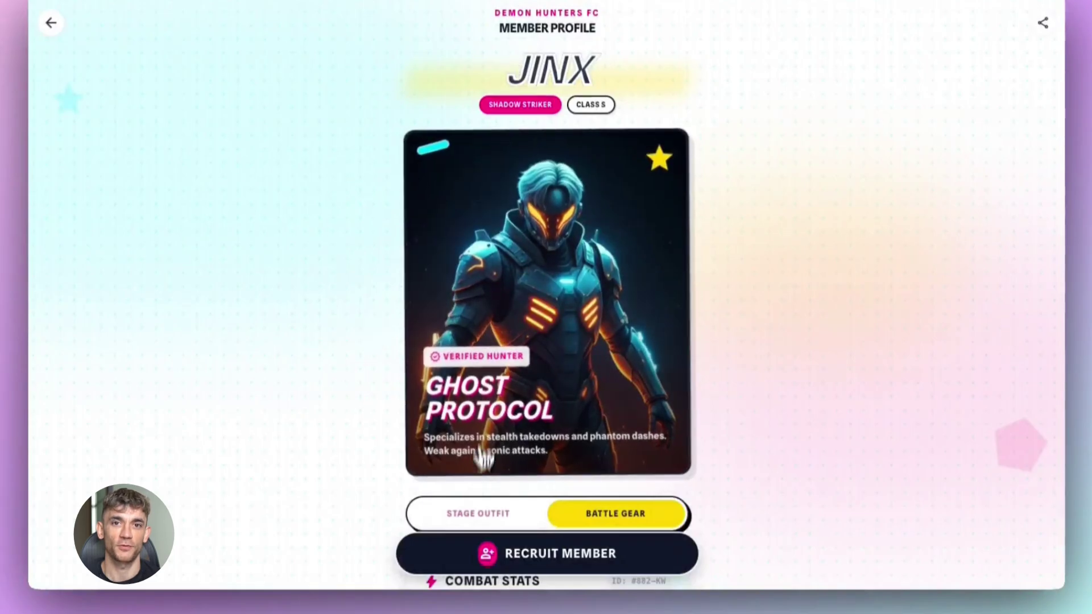
pyautogui.click(495, 518)
pyautogui.click(598, 519)
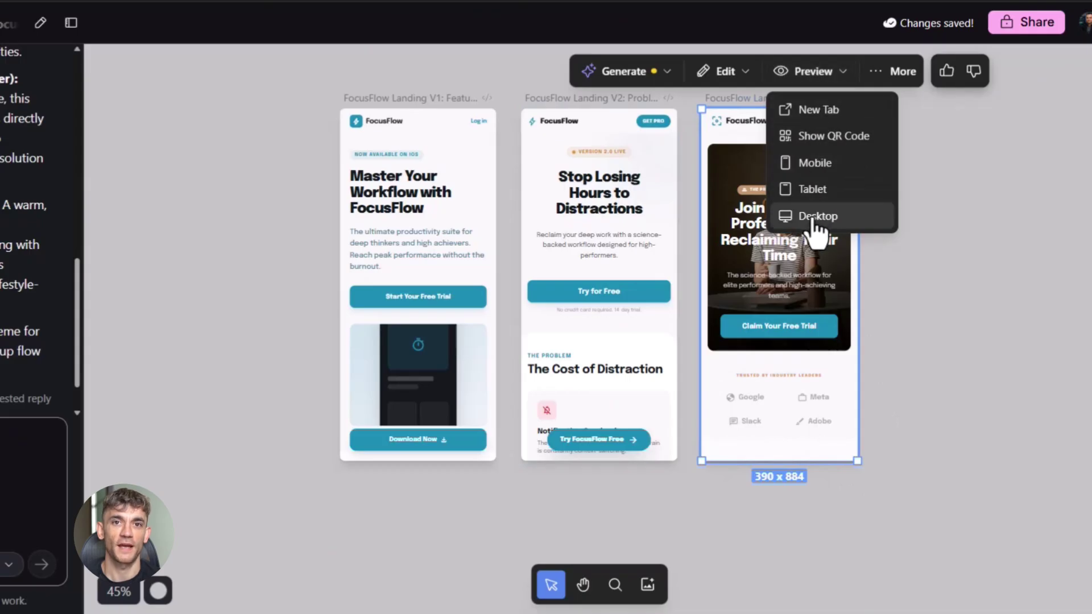
# Step: Show the V3 and V2 FocusFlow landing pages at desktop width
pyautogui.click(817, 218)
pyautogui.click(628, 206)
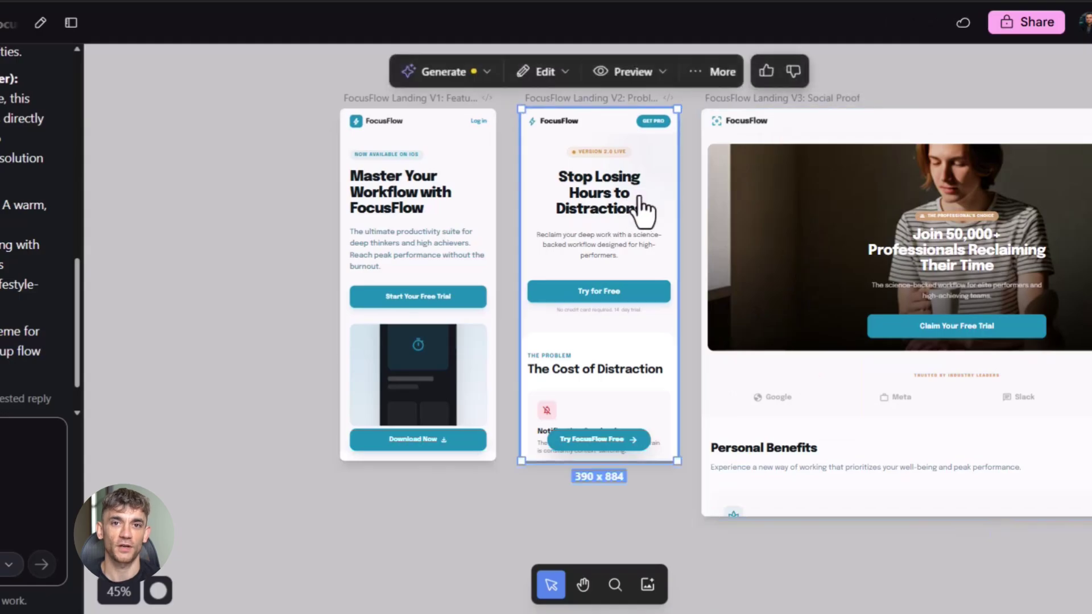
pyautogui.click(631, 71)
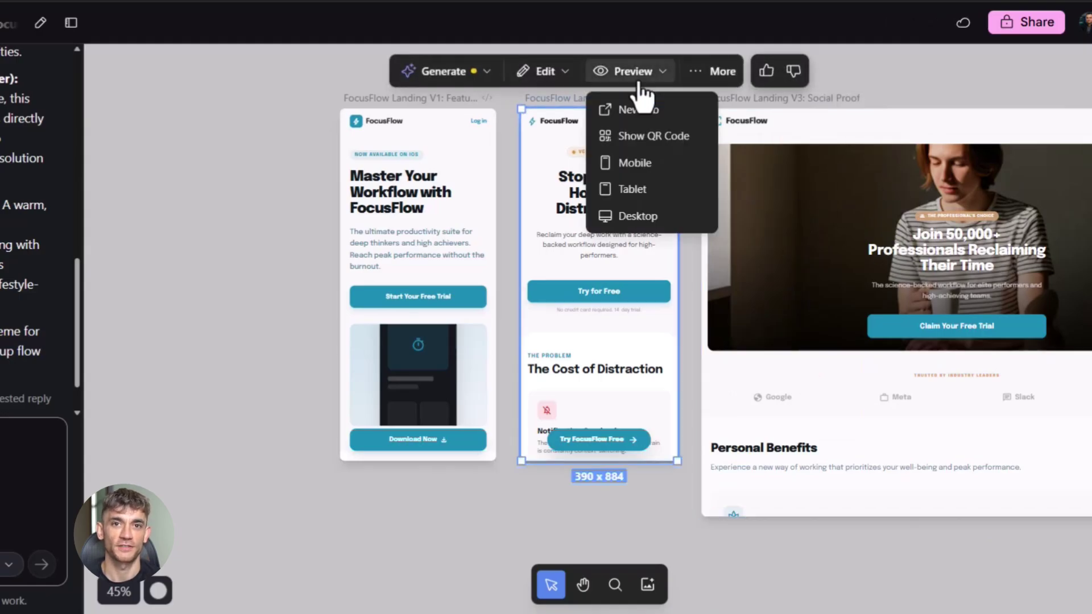
pyautogui.click(639, 218)
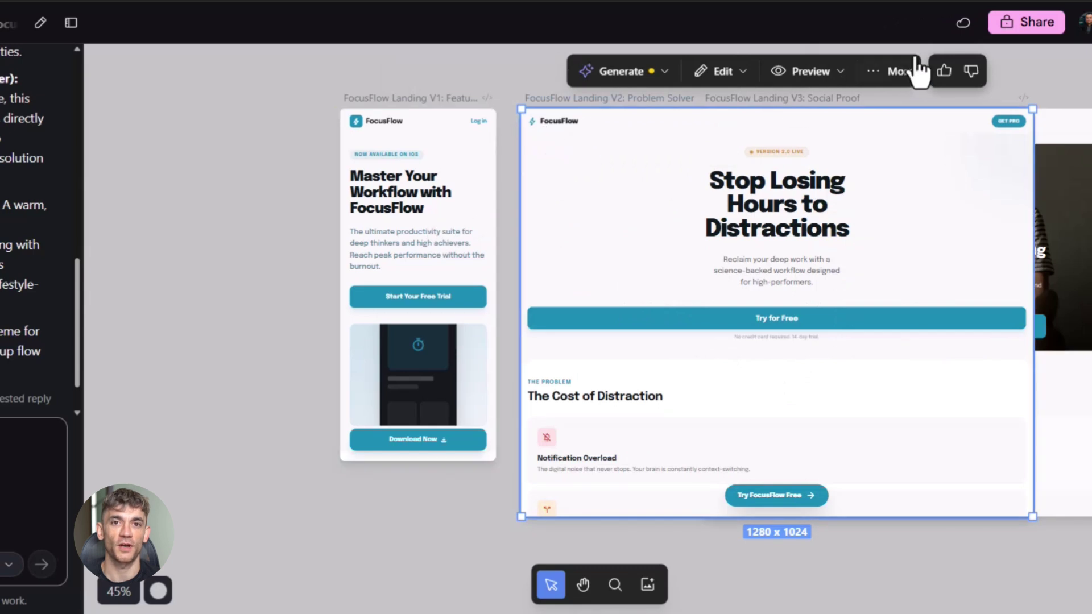
# Step: Switch V2 to another preview size, then select V1 and open its preview options
pyautogui.click(810, 71)
pyautogui.click(808, 188)
pyautogui.click(475, 244)
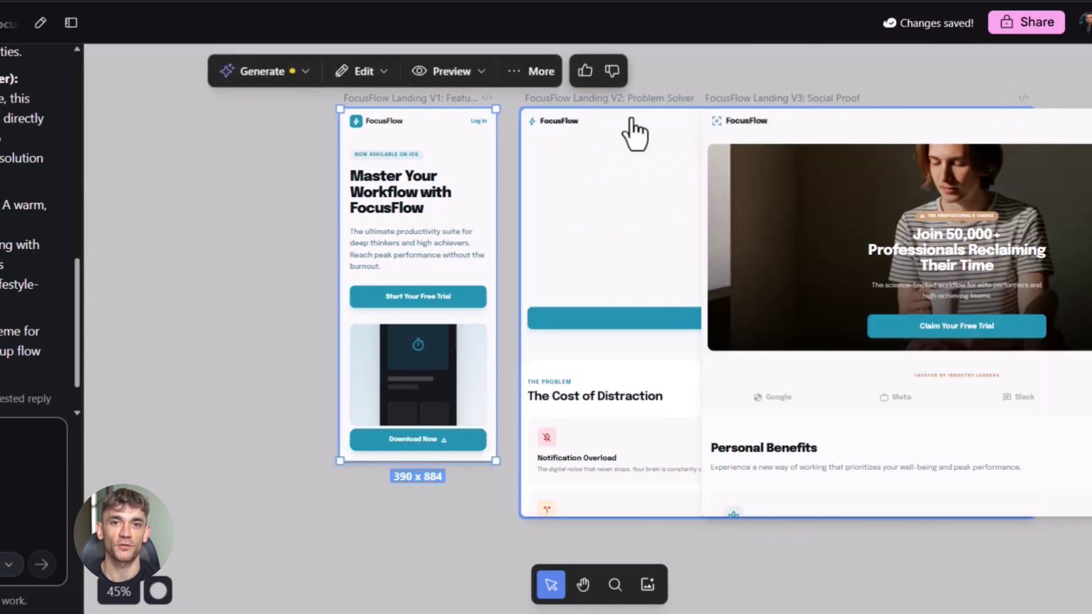
pyautogui.click(482, 72)
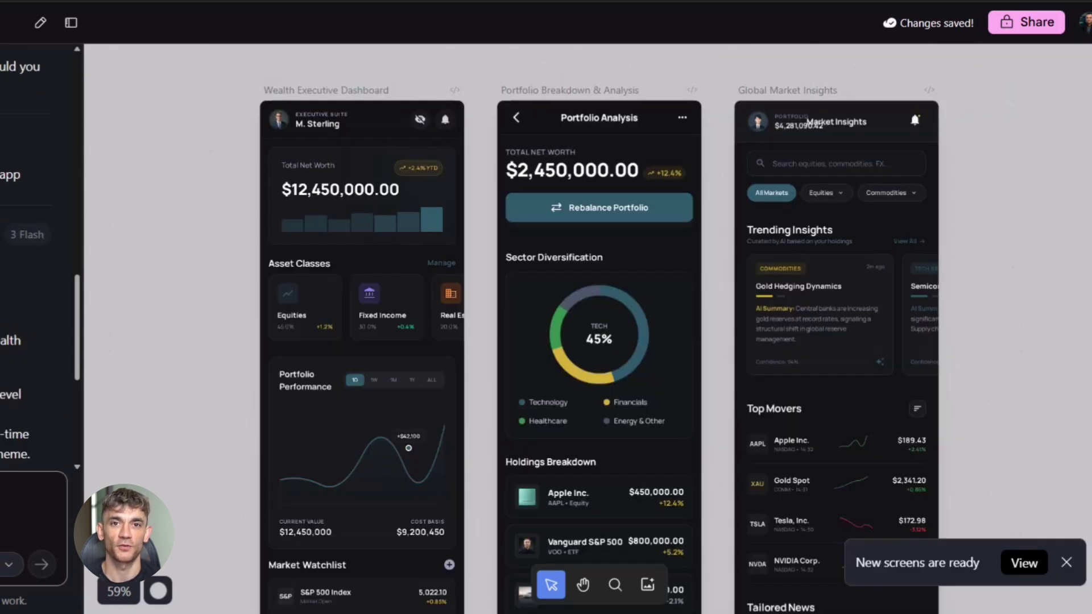
# Step: Look over the Wealth Executive Dashboard, Portfolio Analysis and Global Market Insights screens
pyautogui.click(435, 219)
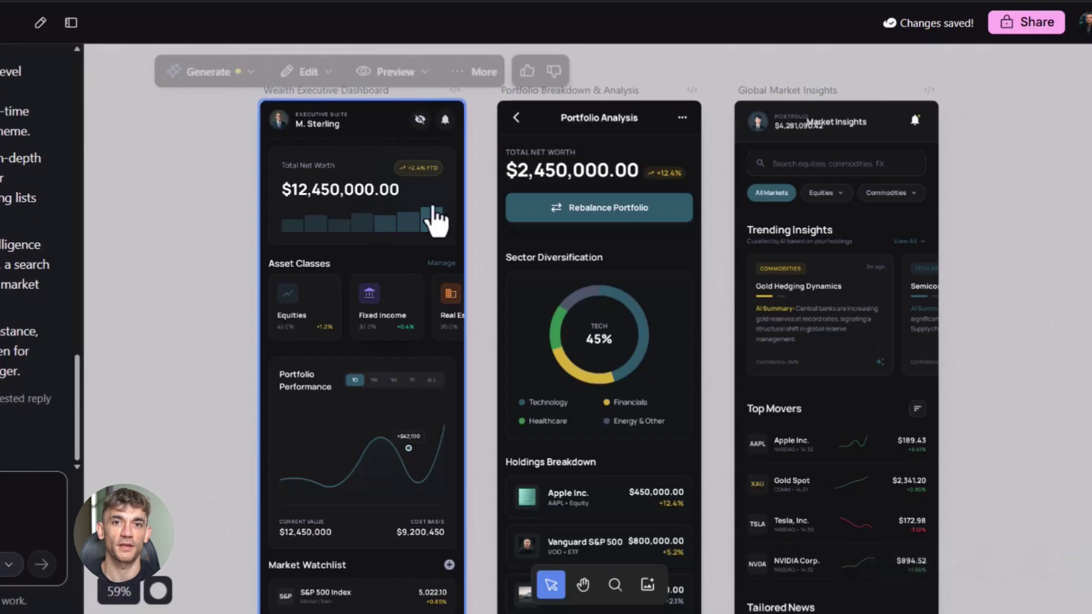
pyautogui.scroll(-3, 399, 342)
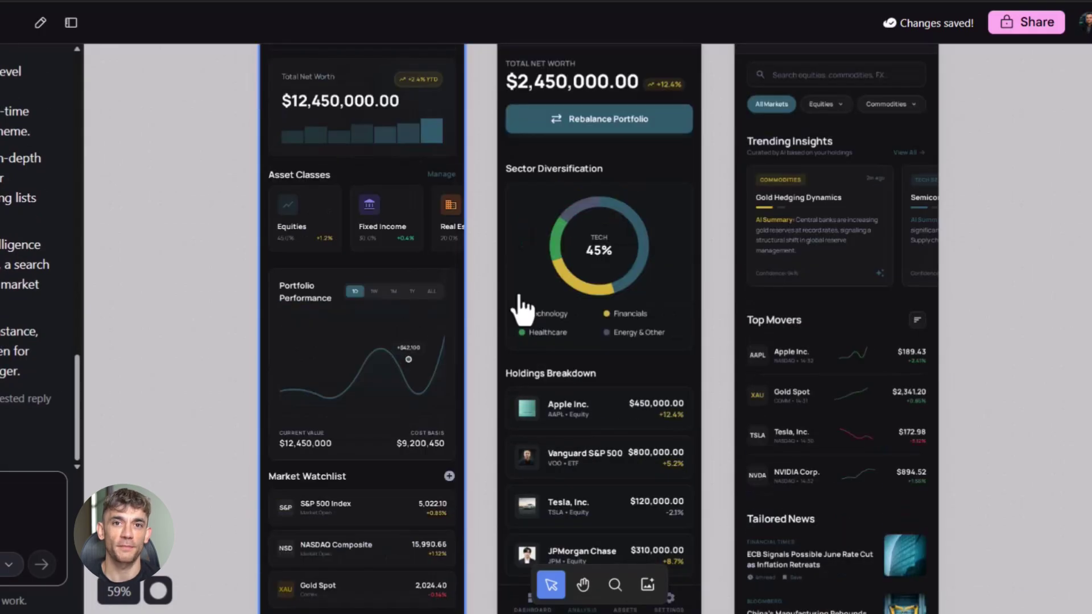
pyautogui.click(524, 324)
pyautogui.scroll(3, 683, 364)
pyautogui.click(770, 390)
pyautogui.scroll(-1, 770, 390)
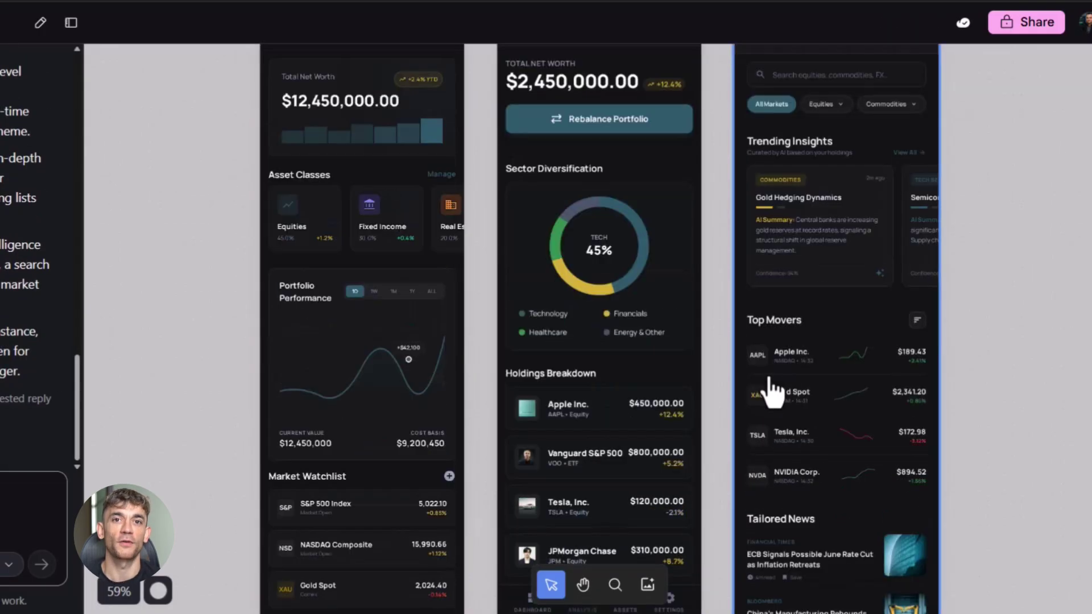
pyautogui.scroll(2, 394, 444)
# Step: Preview the Wealth Executive Dashboard at mobile size, then select Portfolio Analysis
pyautogui.click(394, 444)
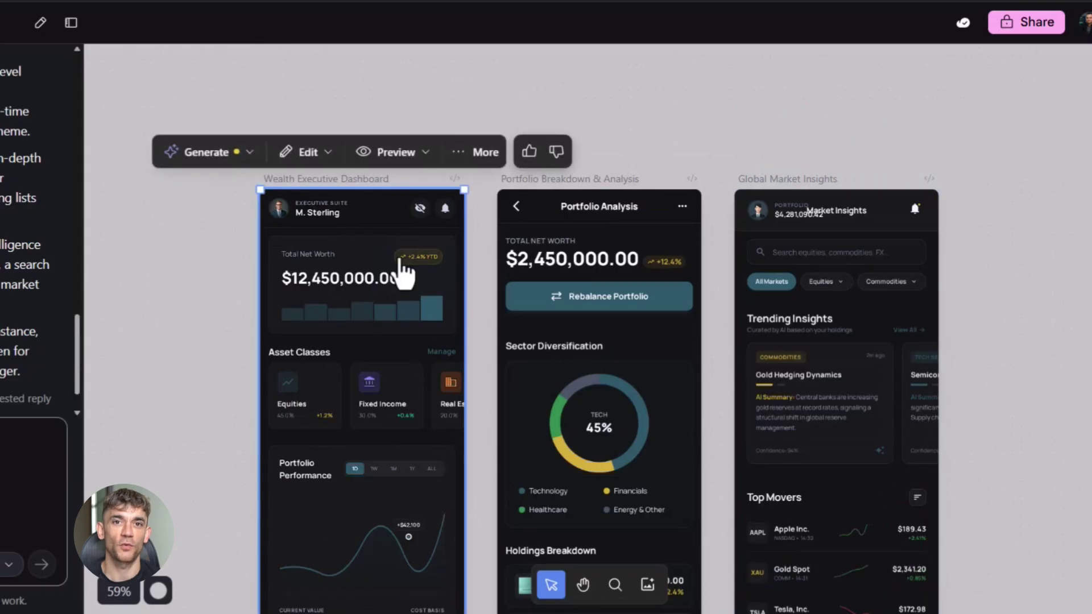
pyautogui.click(399, 153)
pyautogui.click(415, 243)
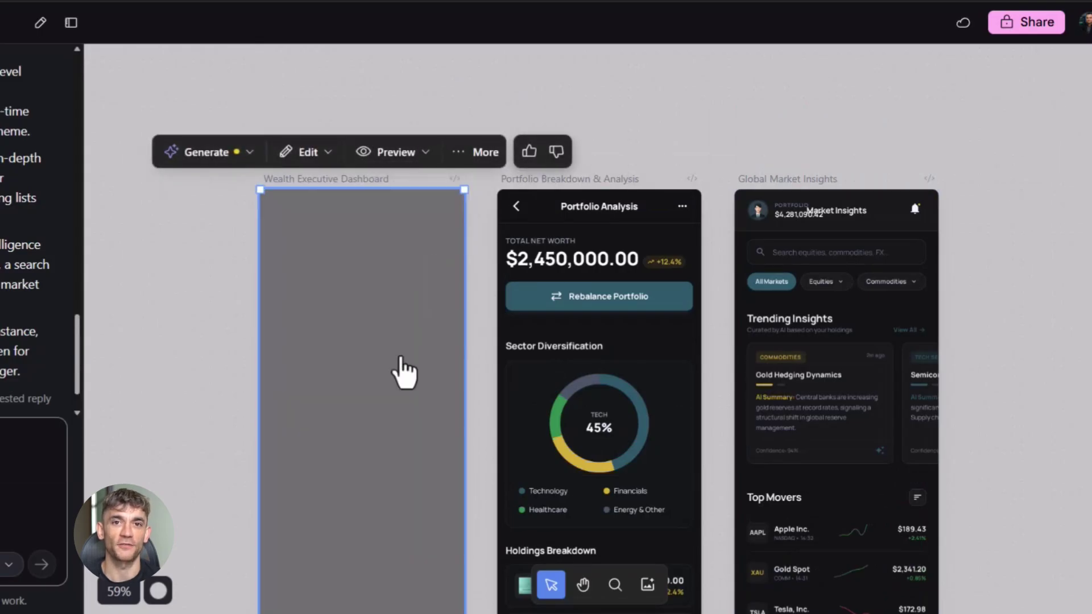
pyautogui.scroll(-2, 404, 358)
pyautogui.scroll(3, 611, 335)
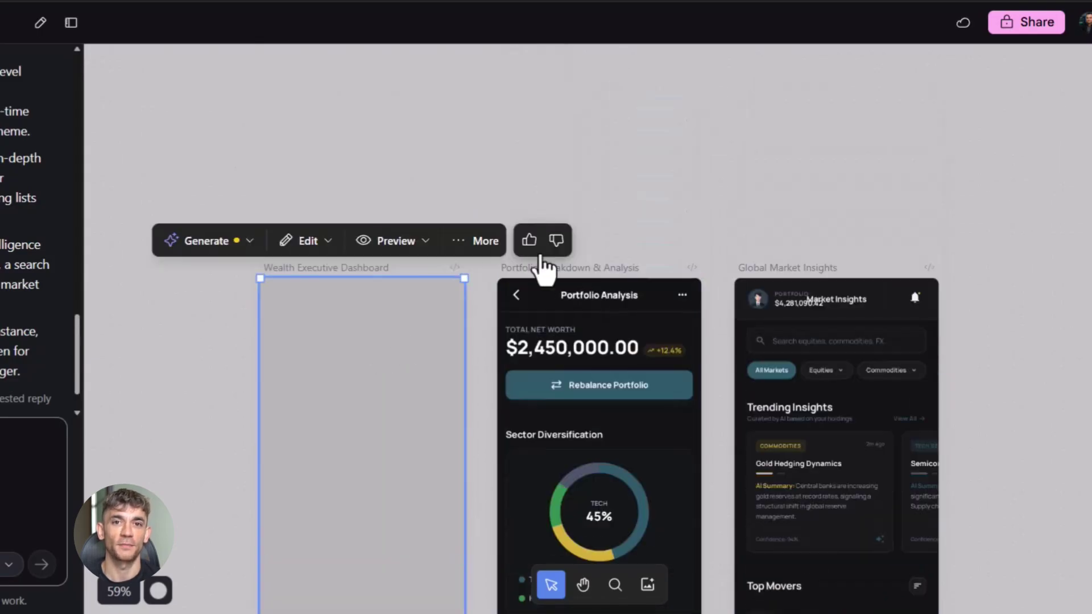
pyautogui.click(424, 241)
pyautogui.click(439, 339)
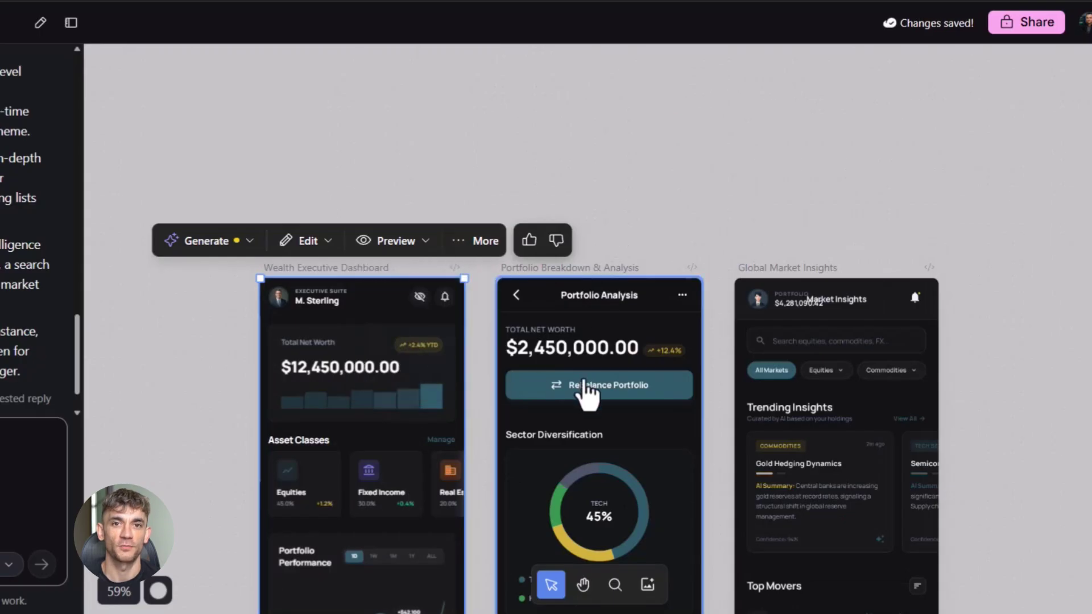
pyautogui.scroll(-3, 575, 369)
pyautogui.scroll(2, 586, 387)
pyautogui.scroll(2, 586, 387)
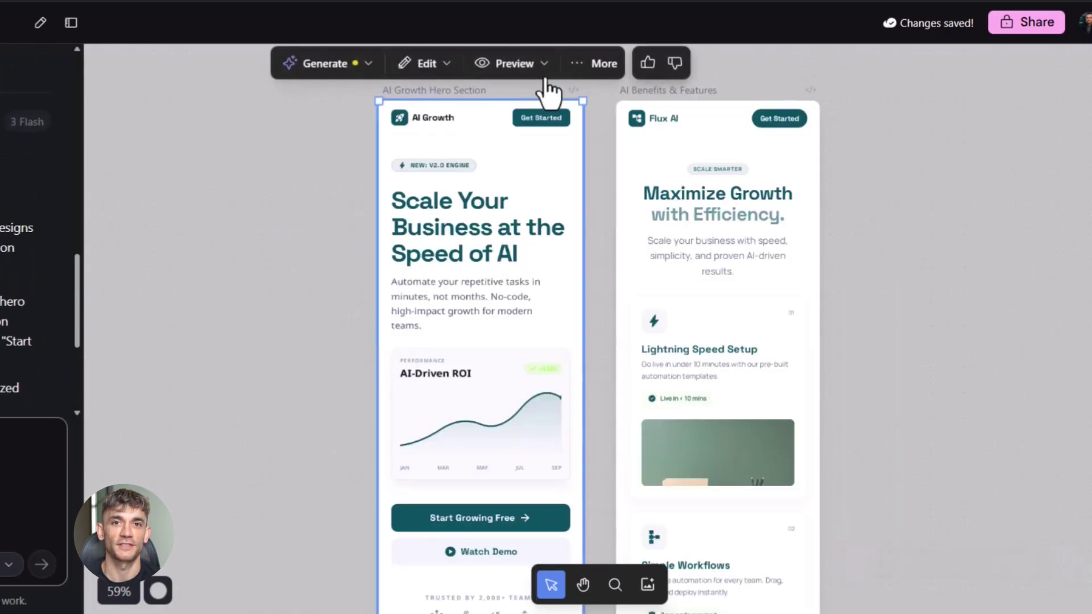
# Step: Preview the AI Growth hero screen at mobile size
pyautogui.click(515, 65)
pyautogui.click(521, 152)
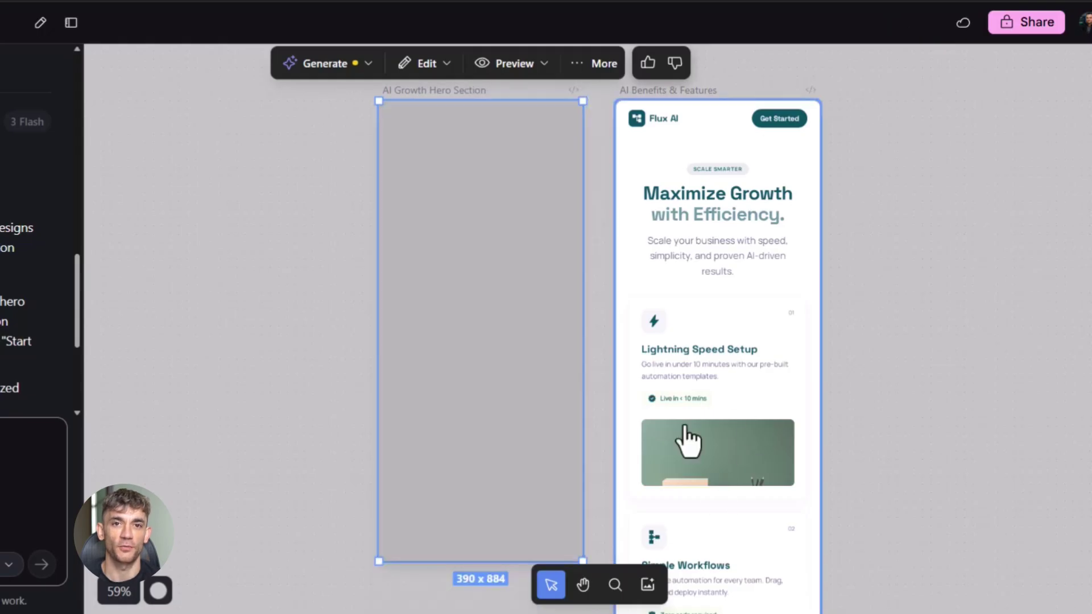
pyautogui.click(541, 66)
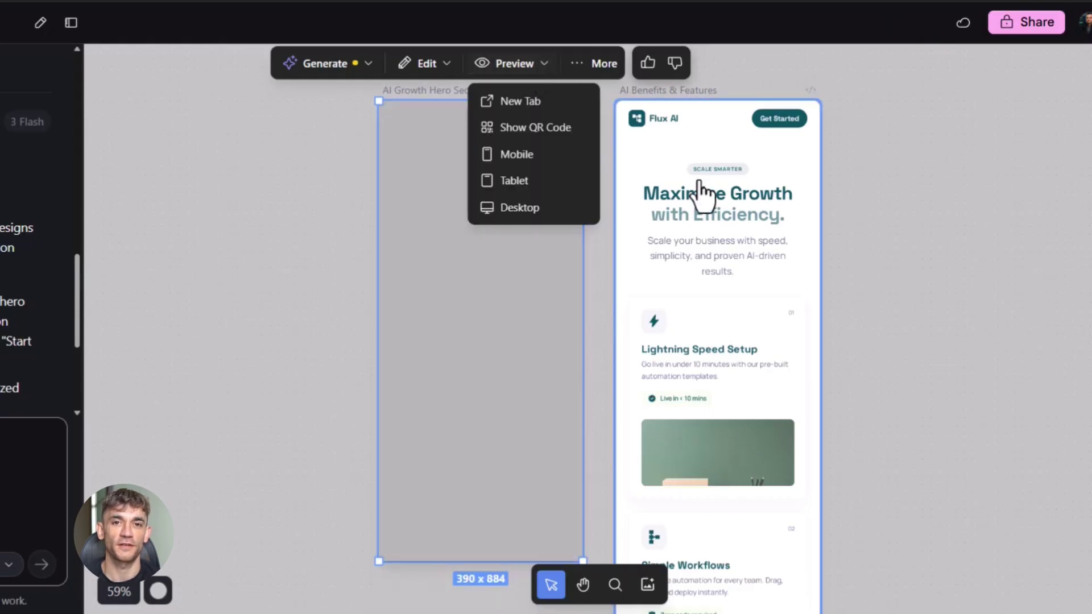
# Step: Preview the AI Benefits & Features screen at tablet size
pyautogui.click(714, 219)
pyautogui.click(719, 67)
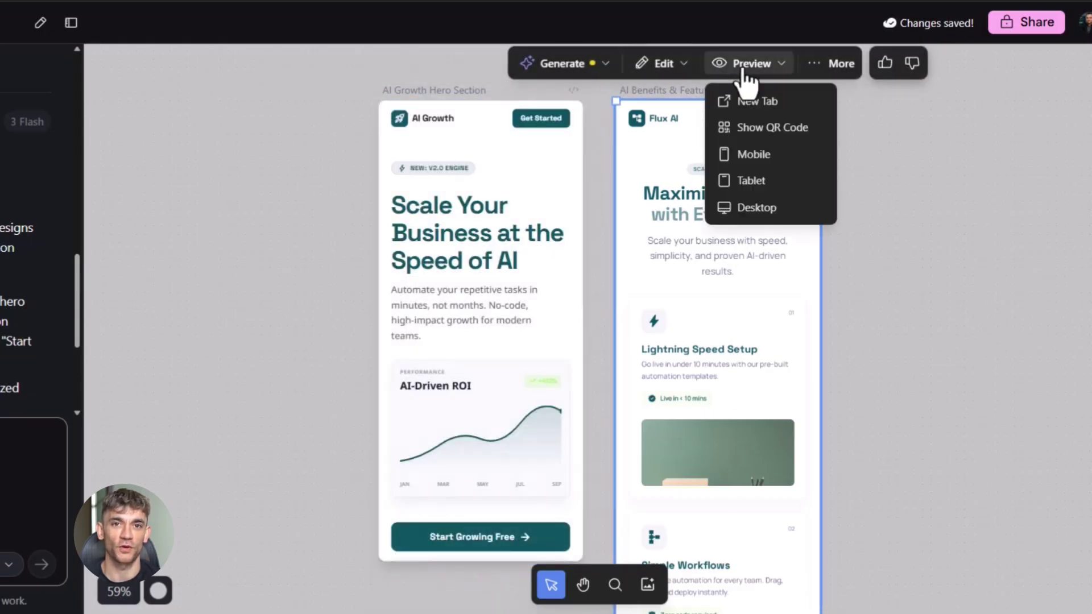
pyautogui.click(754, 177)
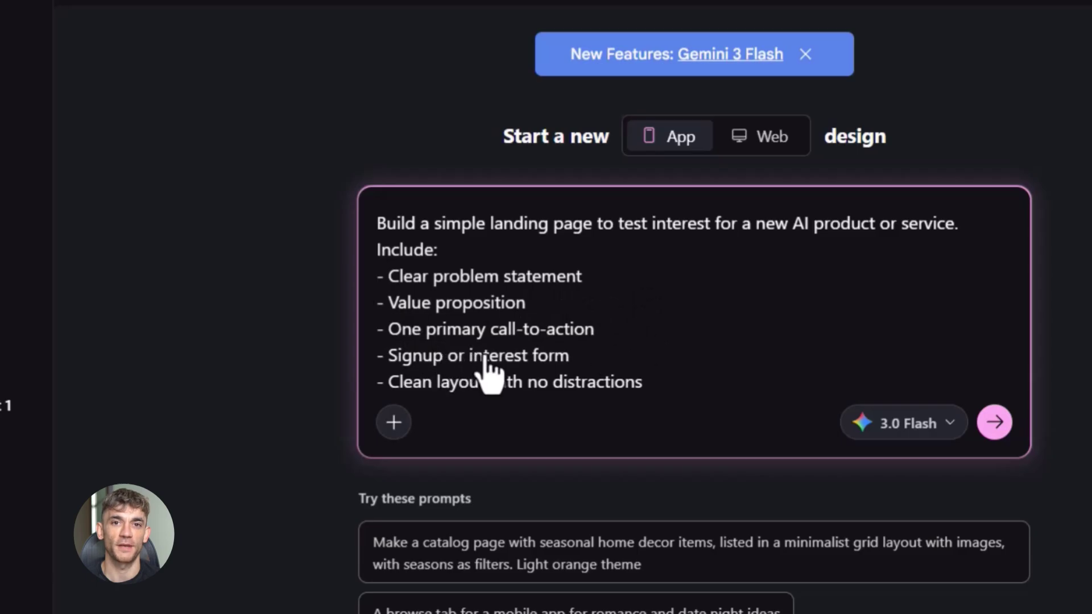
# Step: Review the AI product landing-page prompt and submit it for generation
pyautogui.scroll(-2, 442, 389)
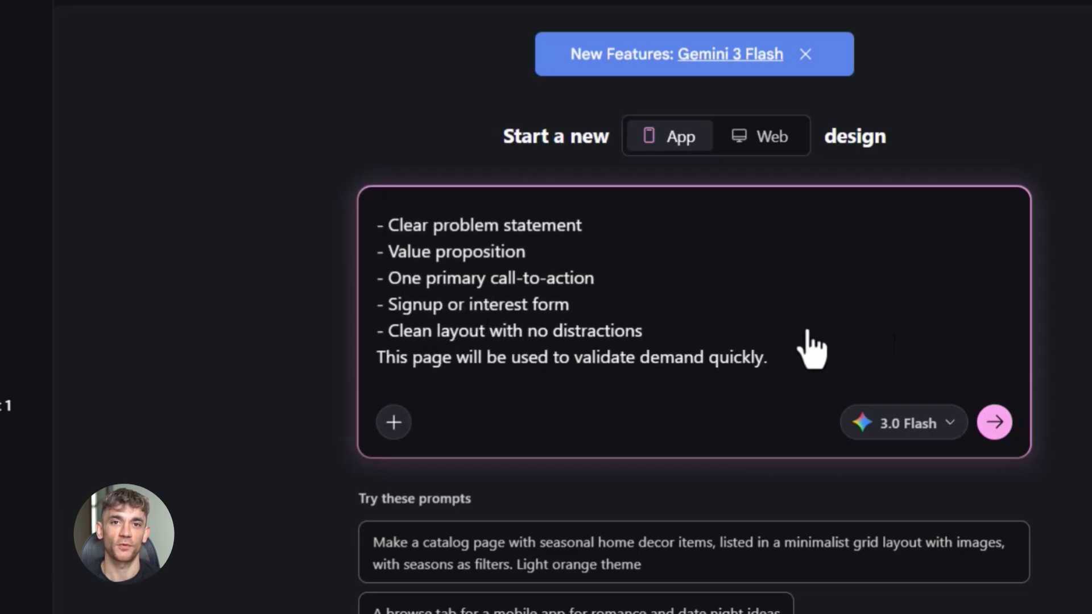
pyautogui.scroll(2, 758, 327)
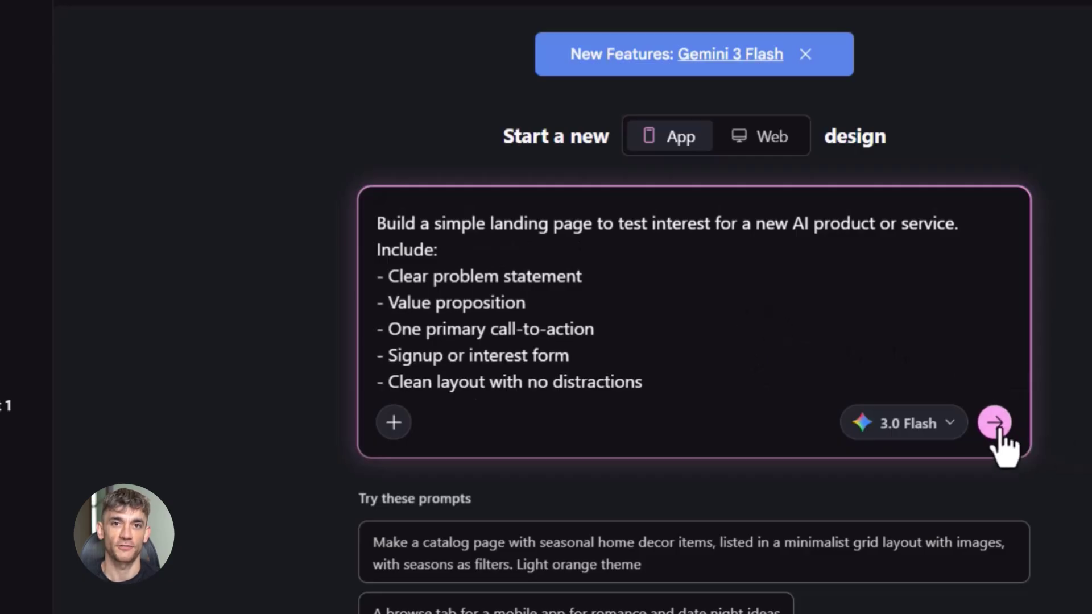
pyautogui.click(995, 423)
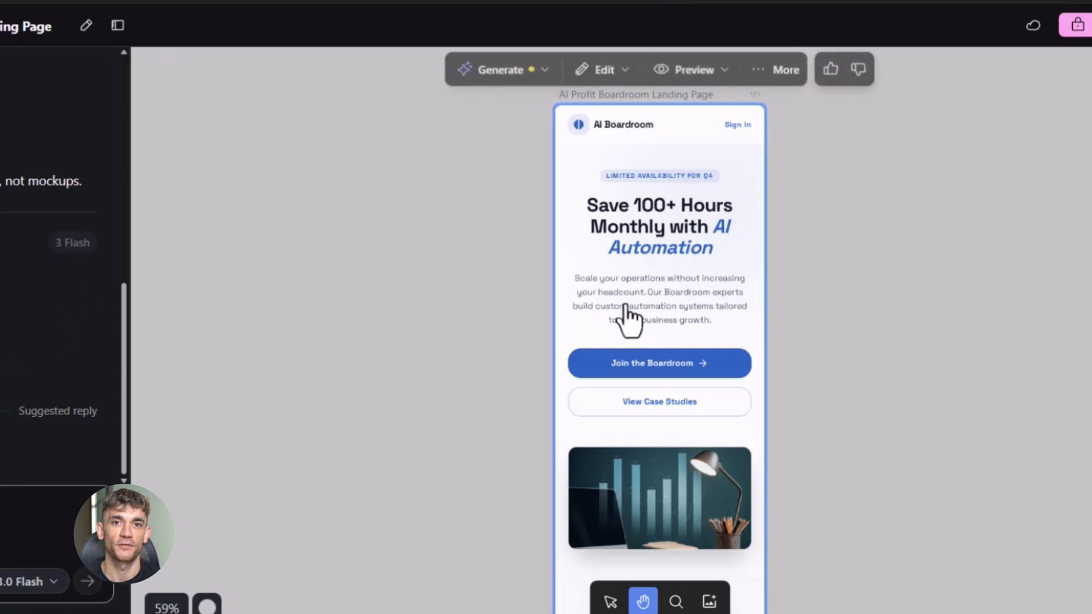
# Step: Scroll the AI Profit Boardroom Landing Page from hero through feature cards to footer and back
pyautogui.scroll(-3, 632, 322)
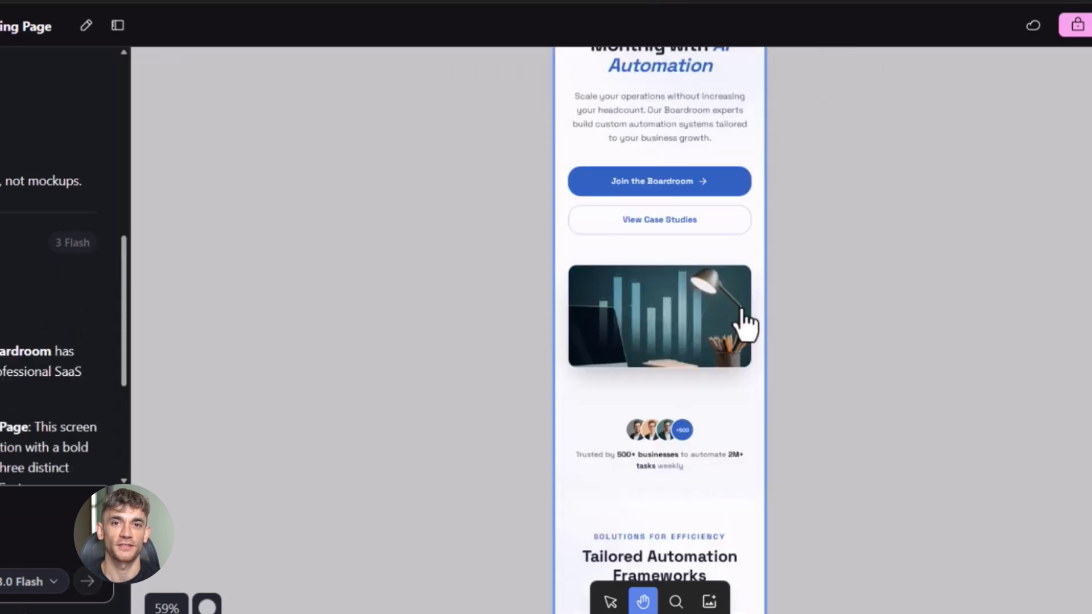
pyautogui.scroll(-12, 739, 443)
pyautogui.scroll(14, 728, 435)
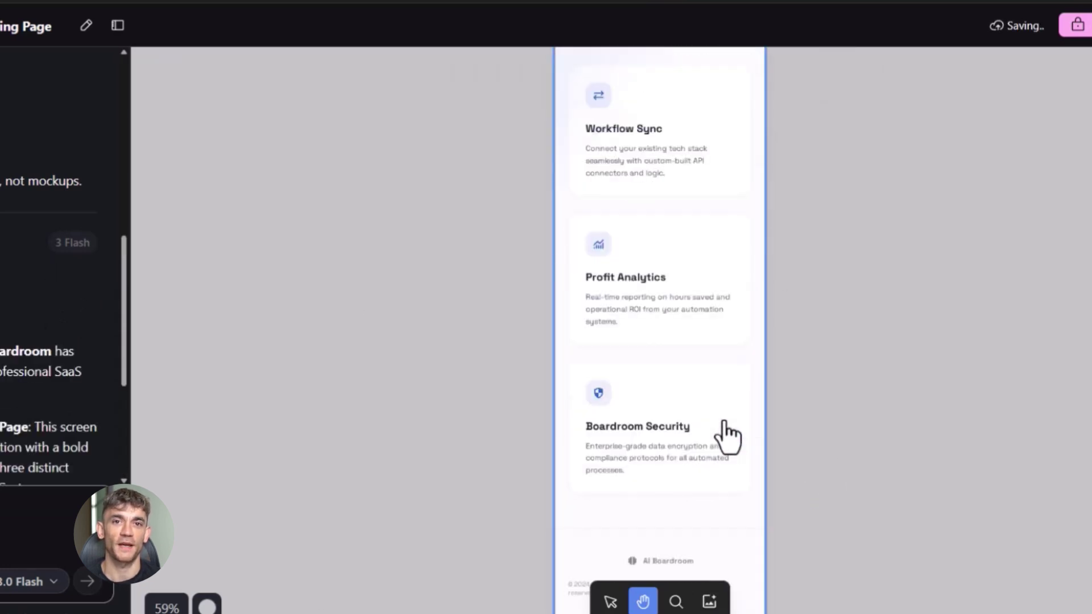
pyautogui.scroll(6, 653, 398)
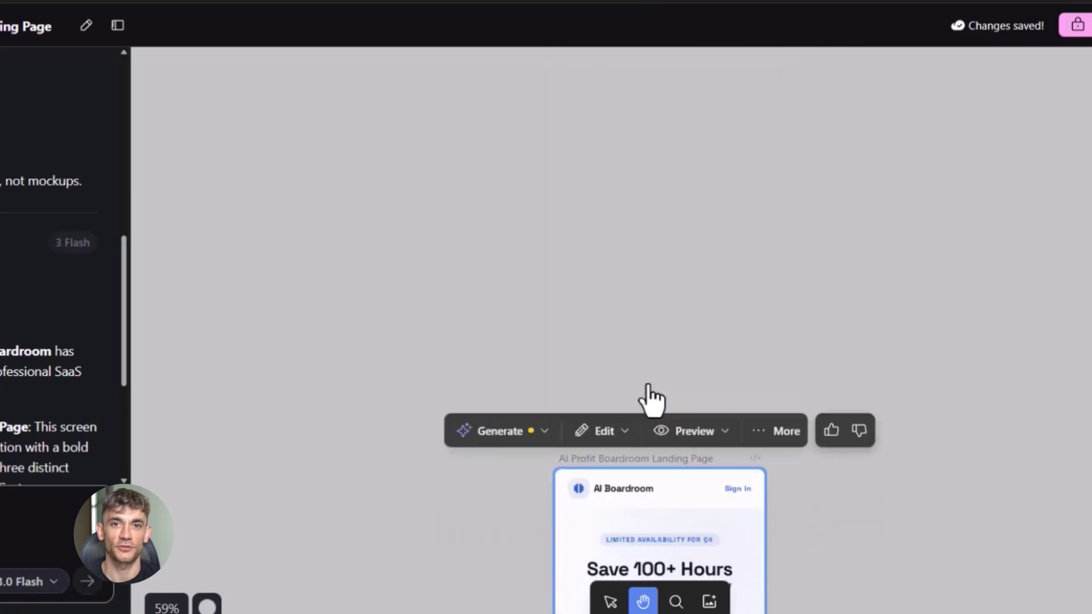
pyautogui.scroll(-3, 653, 398)
pyautogui.scroll(-15, 693, 495)
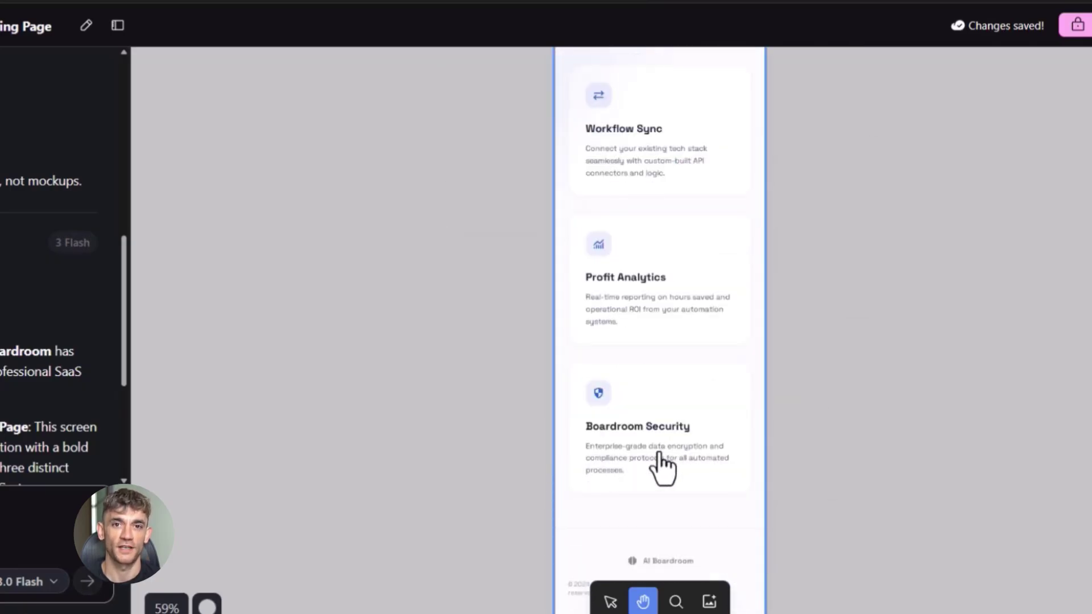
pyautogui.scroll(-3, 660, 465)
pyautogui.moveTo(658, 464); pyautogui.dragTo(507, 475)
pyautogui.scroll(-3, 377, 480)
pyautogui.scroll(12, 378, 480)
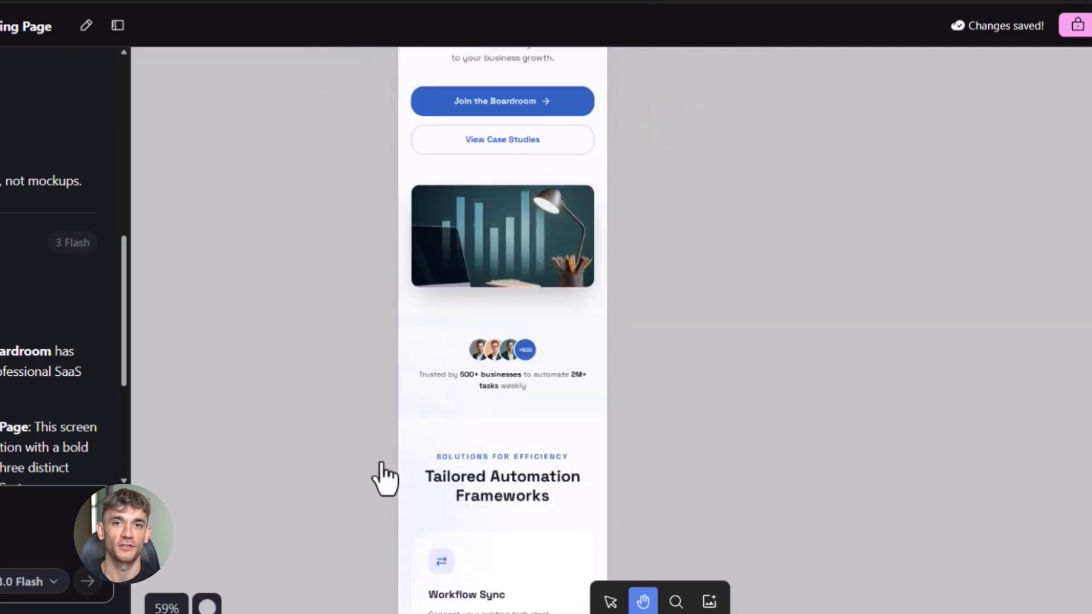
pyautogui.scroll(10, 605, 427)
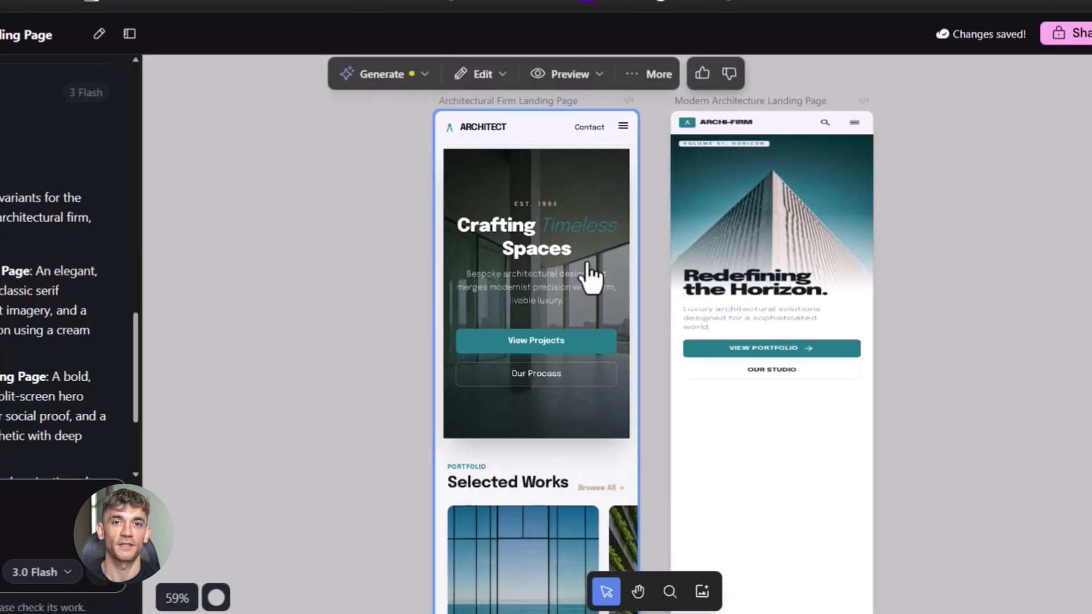
# Step: Preview the Modern Architecture Landing Page at mobile size
pyautogui.scroll(-10, 592, 301)
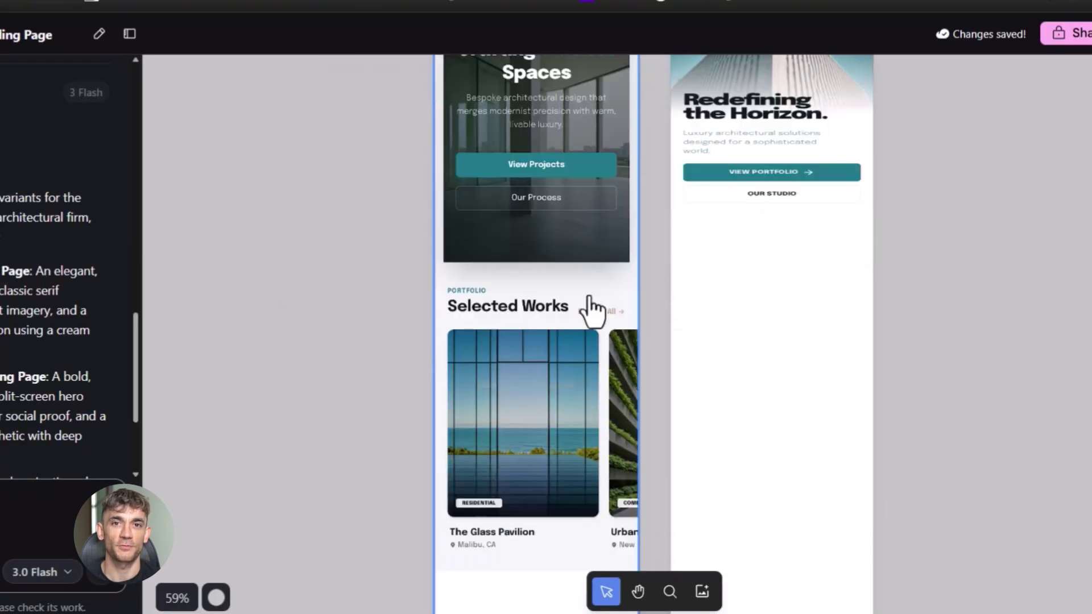
pyautogui.scroll(-15, 583, 335)
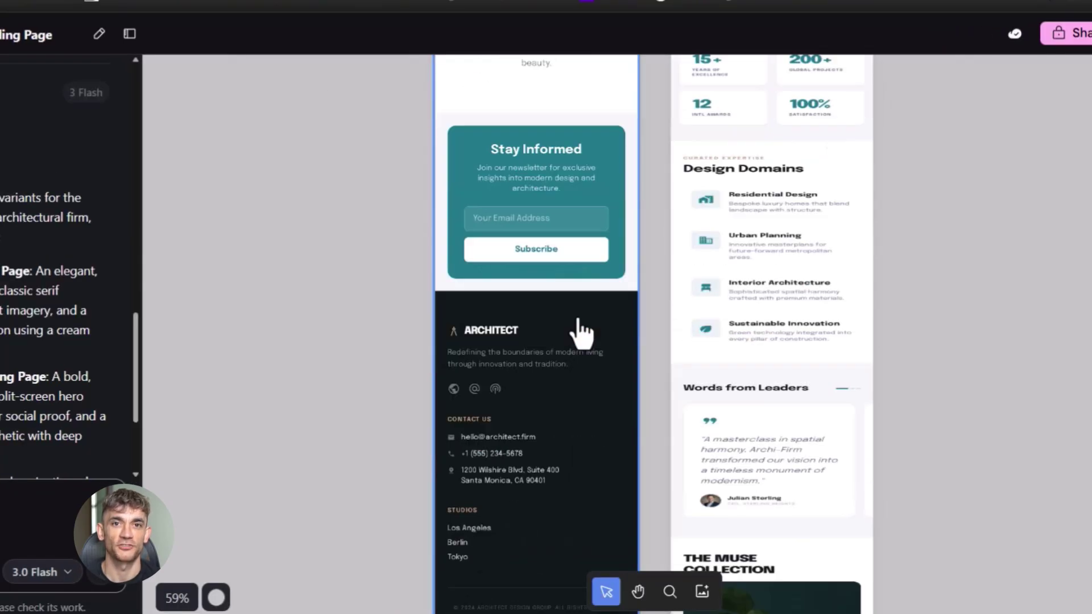
pyautogui.scroll(15, 738, 449)
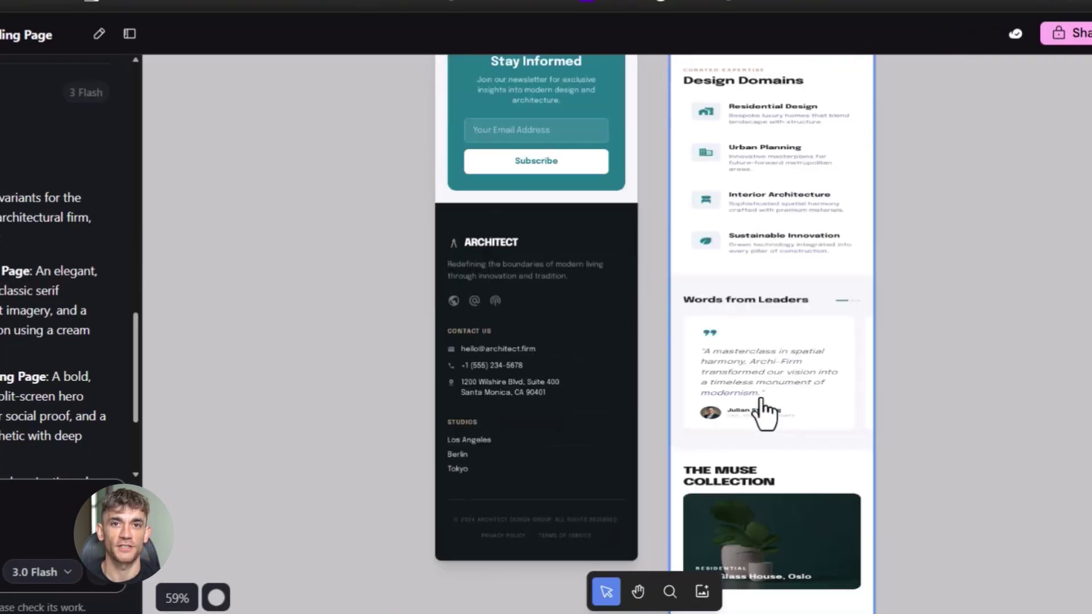
pyautogui.scroll(15, 728, 376)
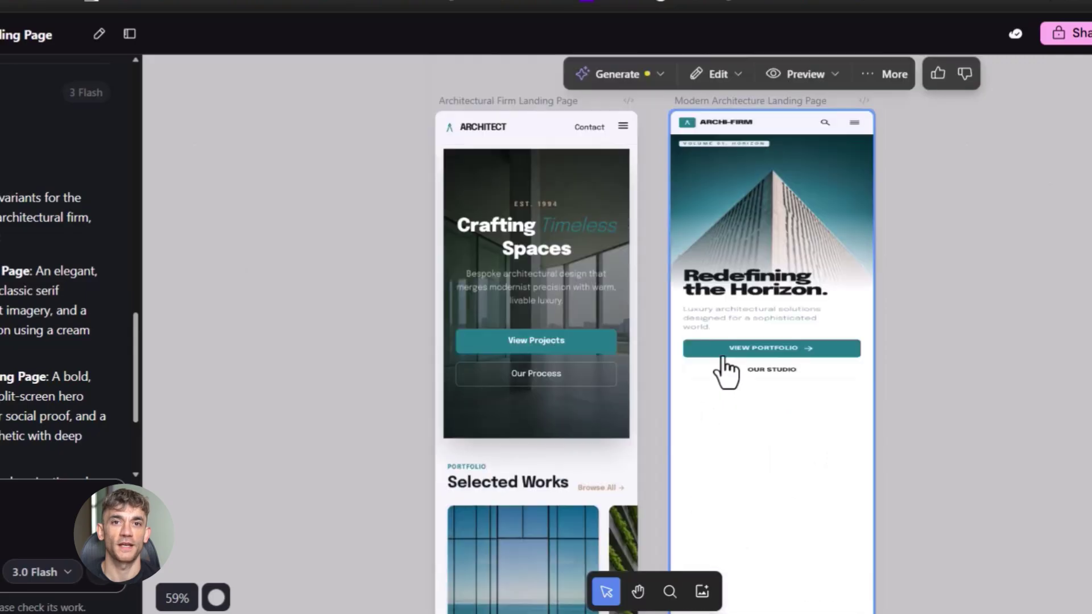
pyautogui.click(781, 312)
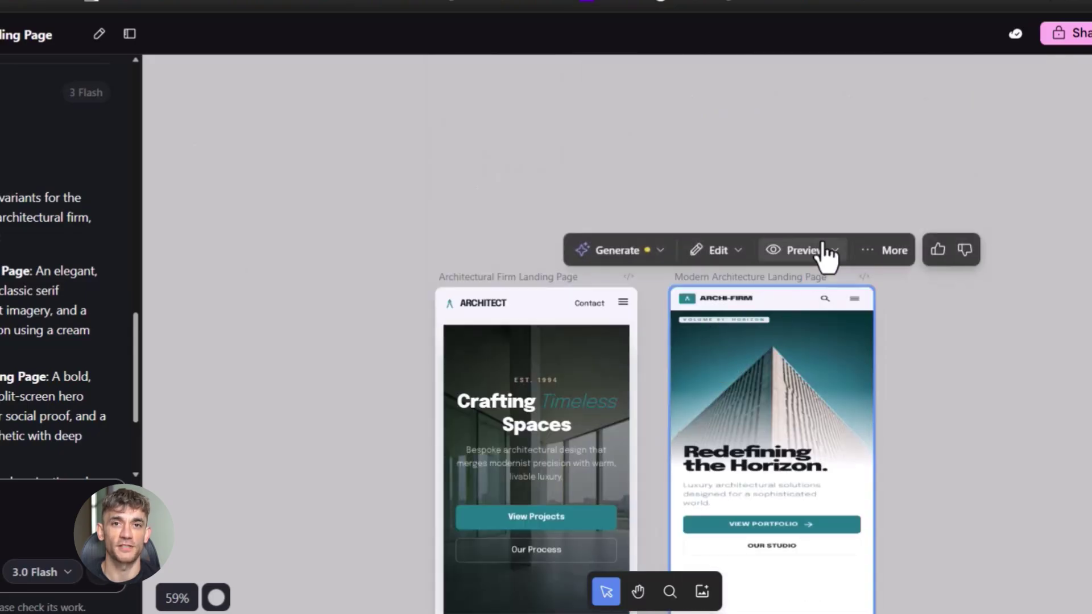
pyautogui.click(805, 251)
pyautogui.click(808, 341)
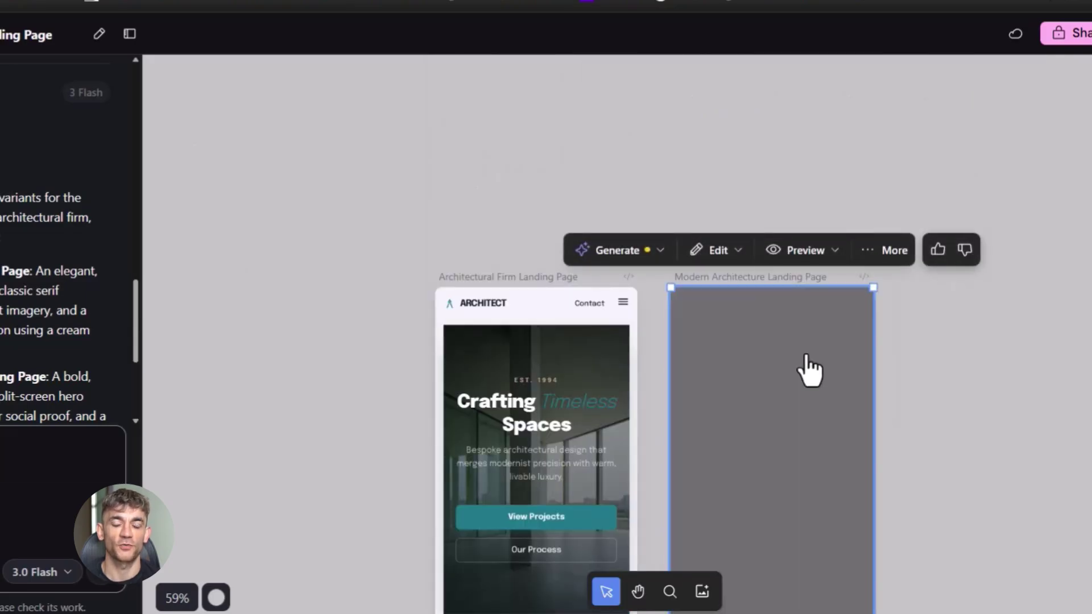
# Step: Select the Architectural Firm Landing Page and open its preview options
pyautogui.scroll(-2, 463, 324)
pyautogui.scroll(-4, 463, 324)
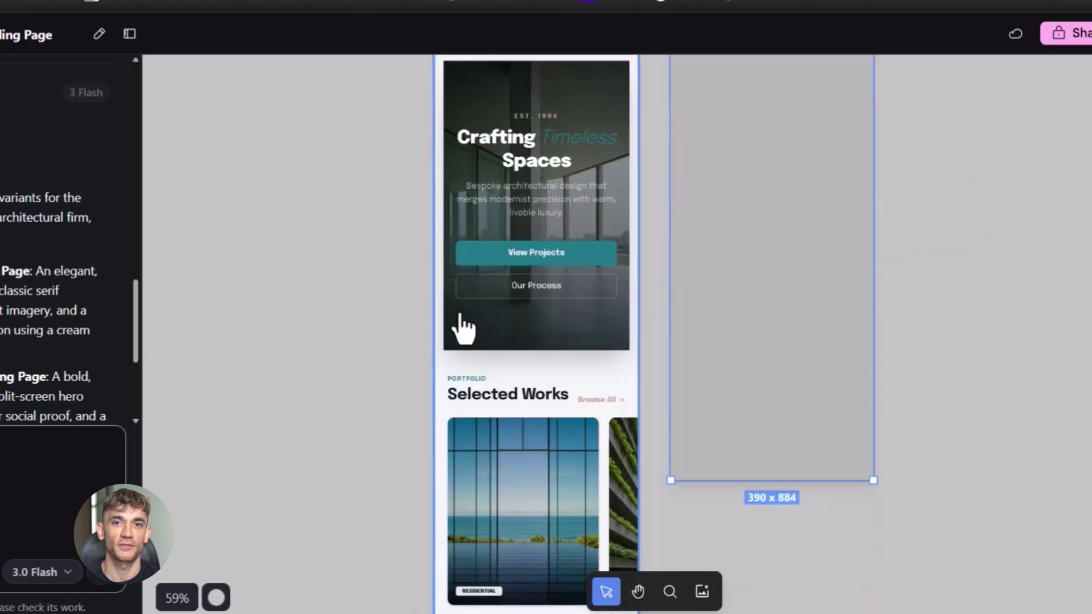
pyautogui.click(997, 408)
pyautogui.scroll(2, 623, 382)
pyautogui.click(623, 381)
pyautogui.scroll(2, 557, 382)
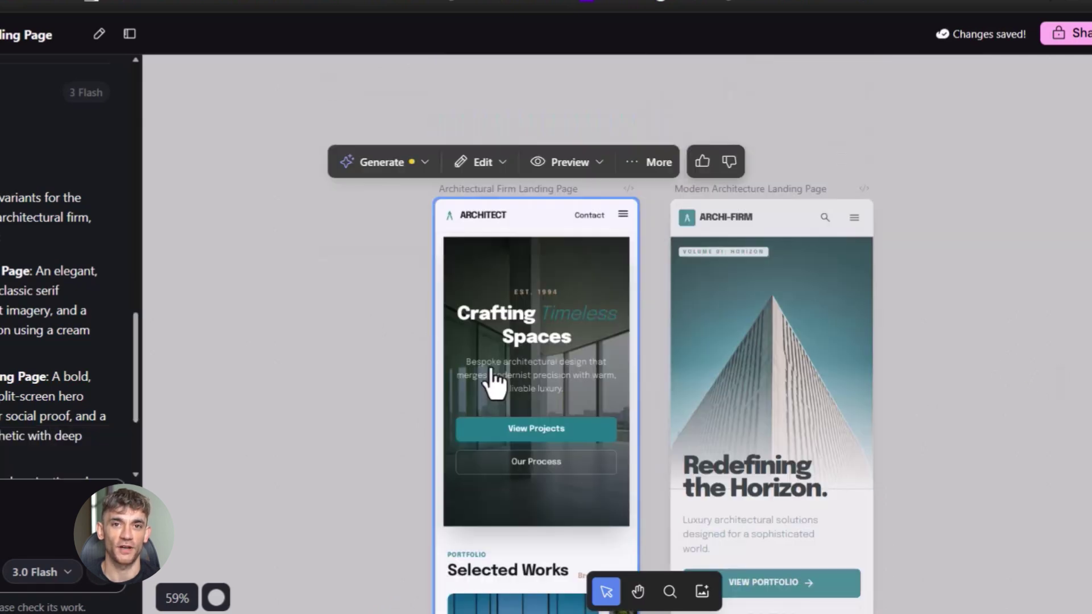
pyautogui.scroll(-4, 541, 369)
pyautogui.scroll(4, 592, 338)
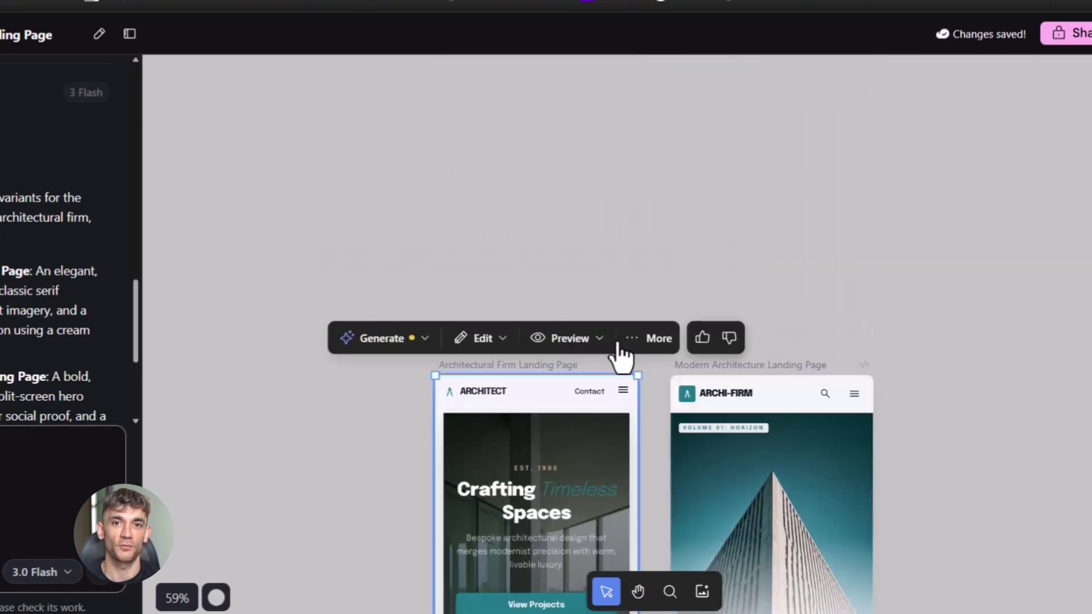
pyautogui.click(599, 340)
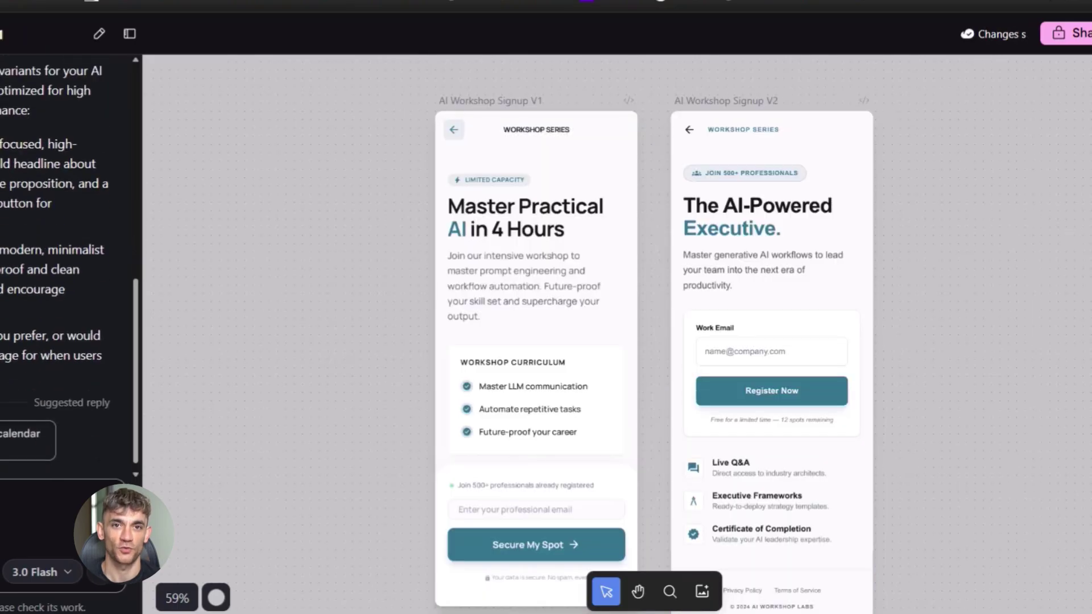
# Step: Preview the AI Workshop Signup V1 screen at mobile size
pyautogui.scroll(3, 65, 224)
pyautogui.click(478, 378)
pyautogui.click(723, 376)
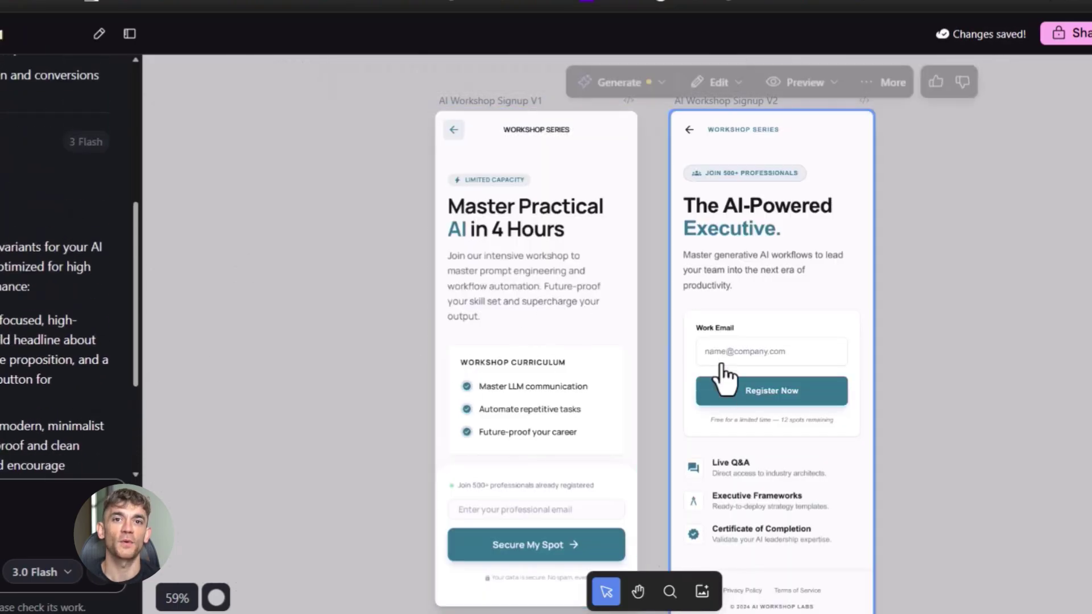
pyautogui.scroll(-2, 793, 409)
pyautogui.scroll(3, 787, 395)
pyautogui.click(592, 322)
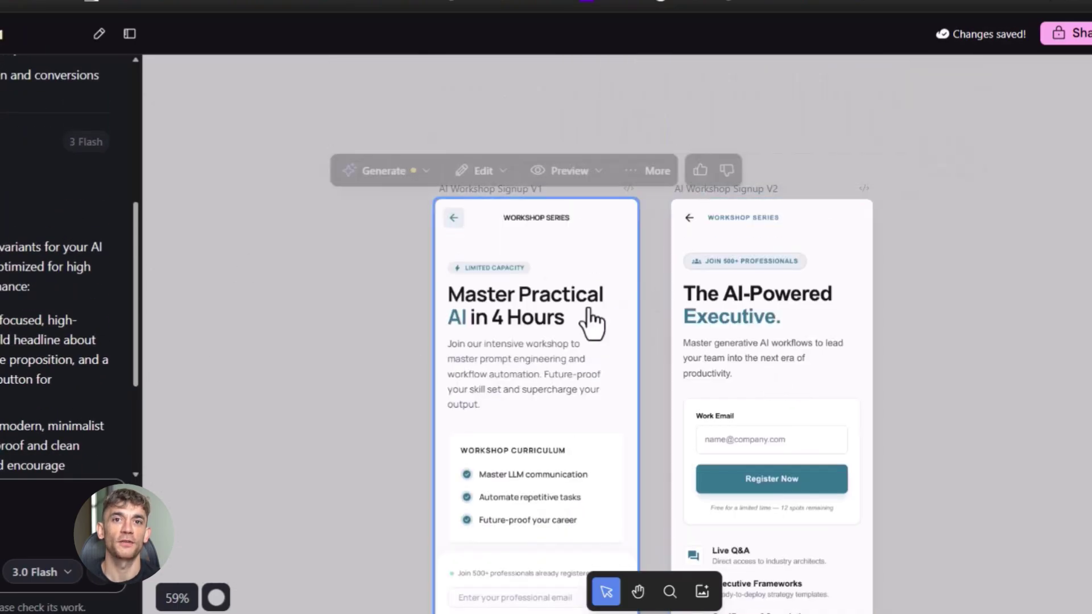
pyautogui.click(591, 168)
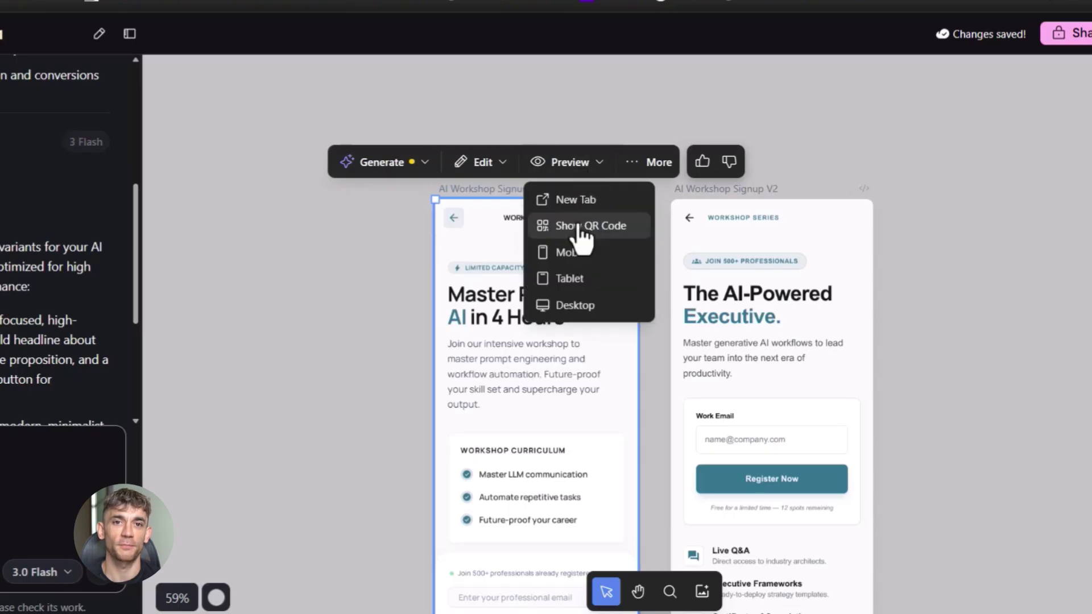
pyautogui.click(575, 253)
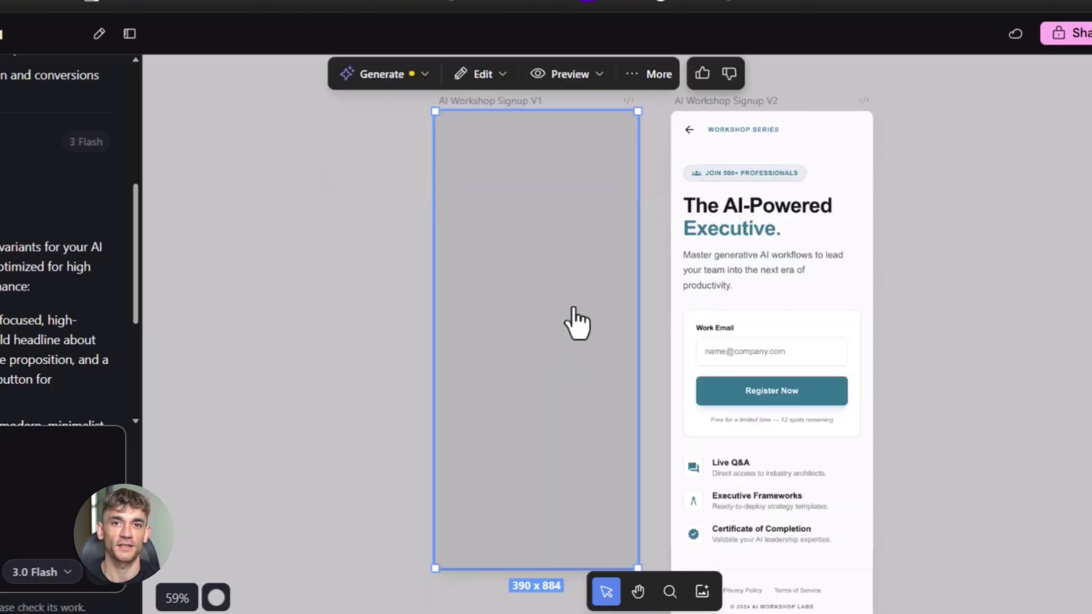
# Step: Preview the AI Workshop Signup V2 screen at tablet width
pyautogui.scroll(-2, 664, 341)
pyautogui.scroll(2, 675, 390)
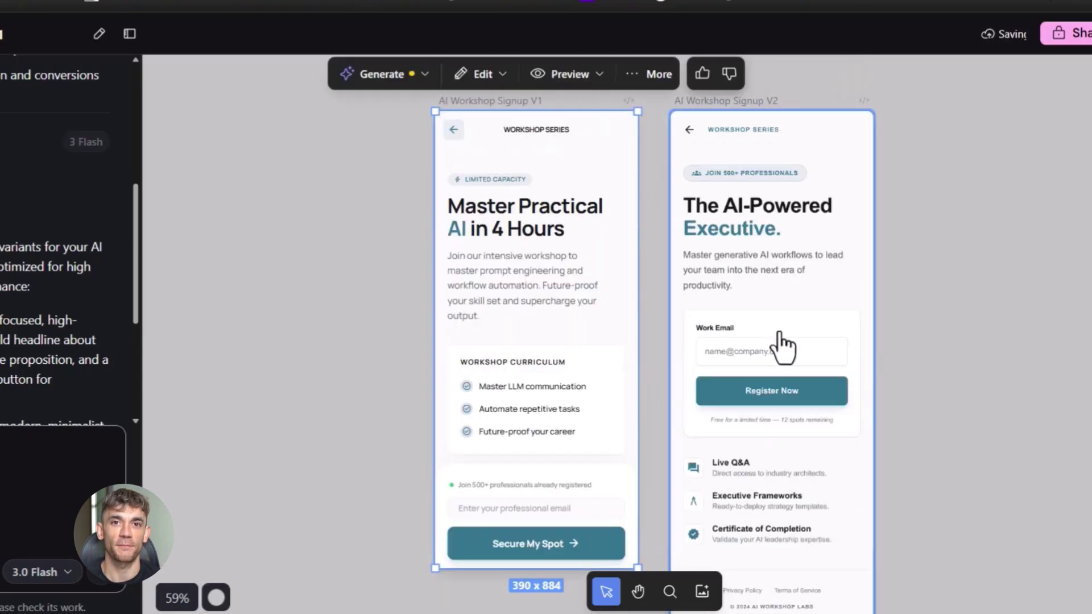
pyautogui.click(783, 347)
pyautogui.click(797, 74)
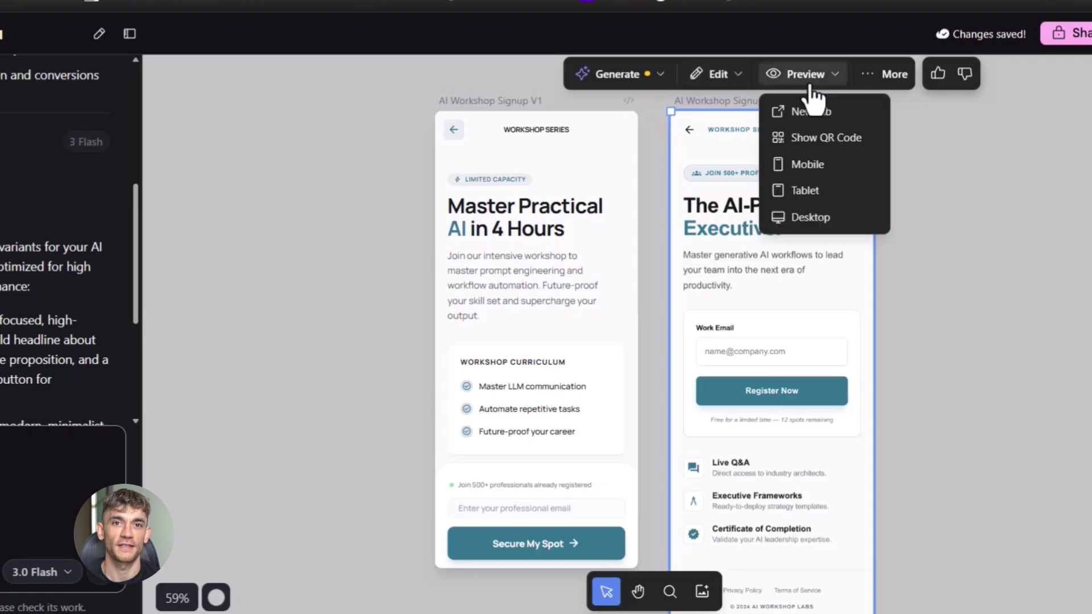
pyautogui.click(806, 187)
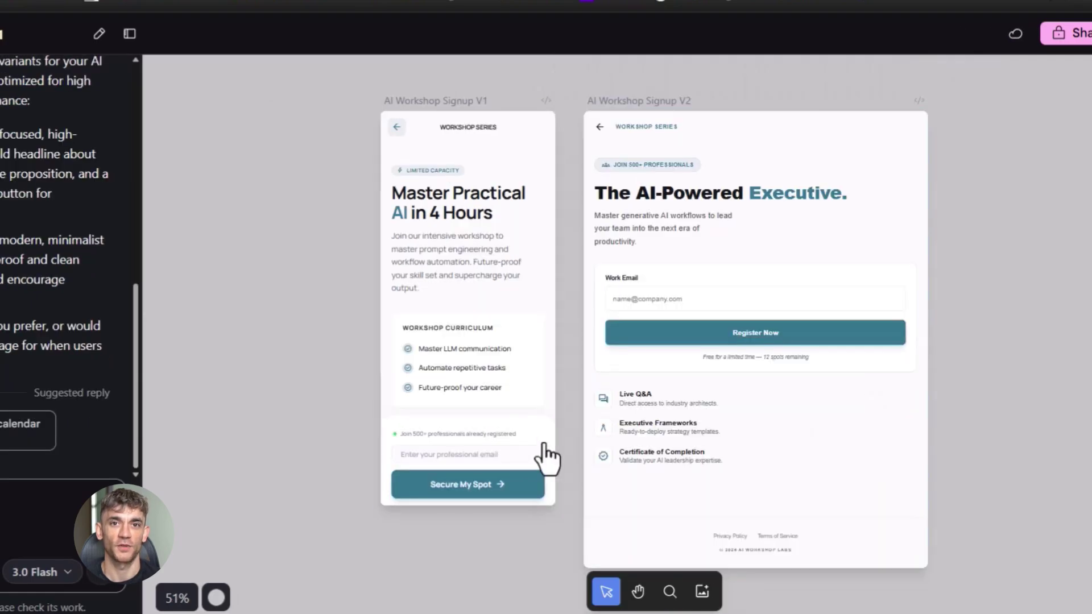
# Step: Switch V2 to mobile size 390 x 884 and compare it with V1
pyautogui.click(744, 334)
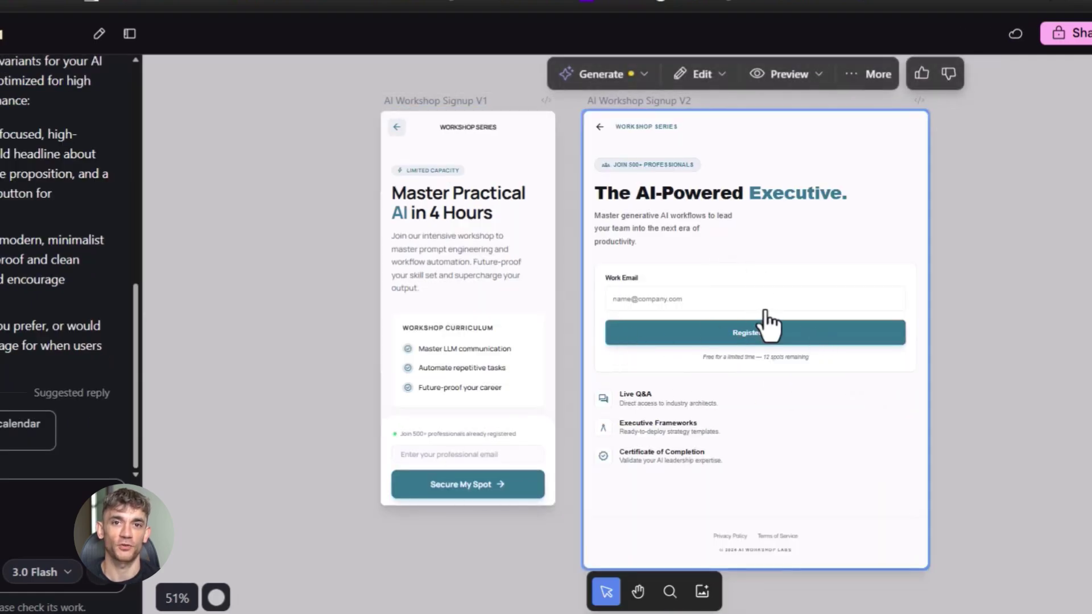
pyautogui.click(788, 76)
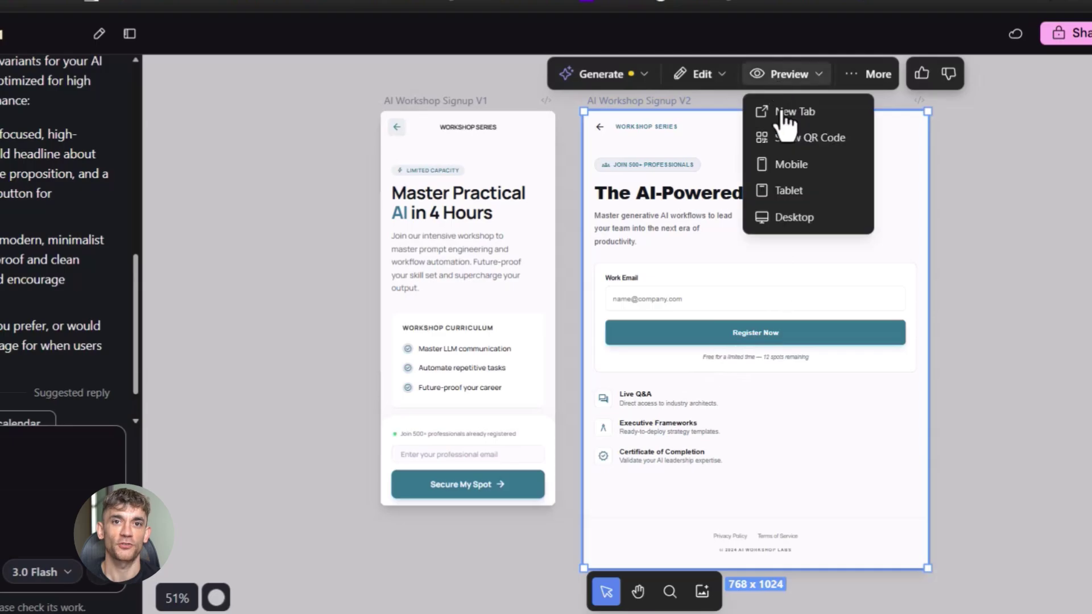
pyautogui.click(792, 171)
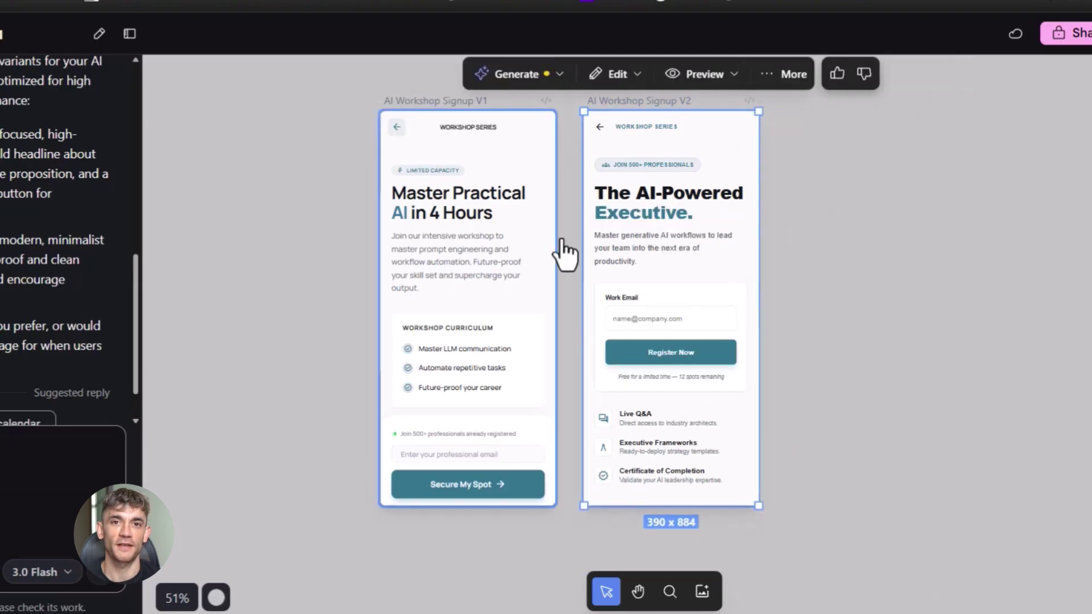
pyautogui.click(839, 364)
pyautogui.click(442, 265)
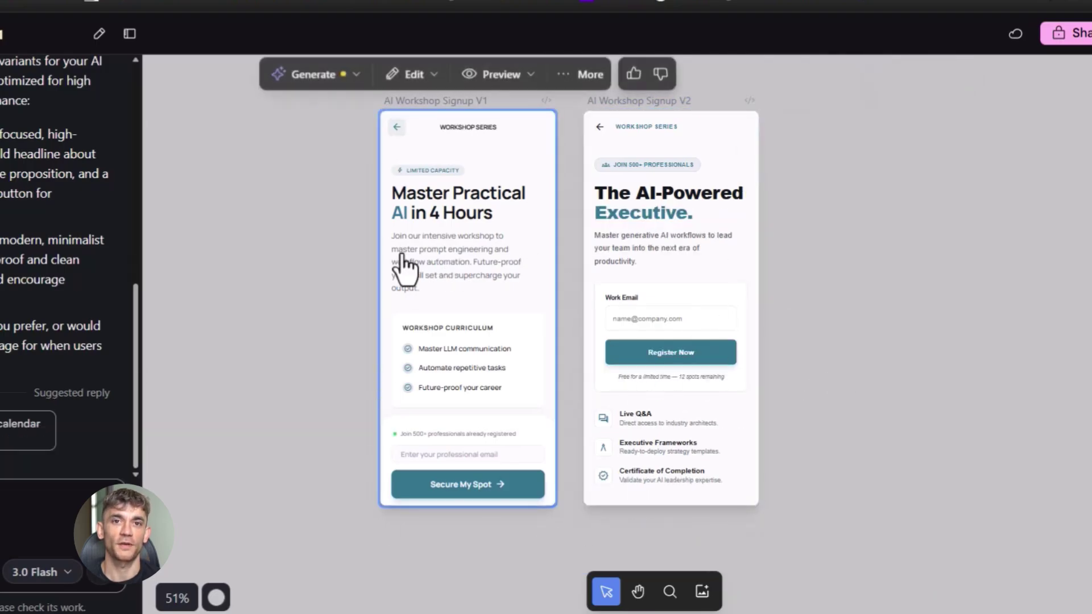
pyautogui.click(722, 243)
pyautogui.click(488, 162)
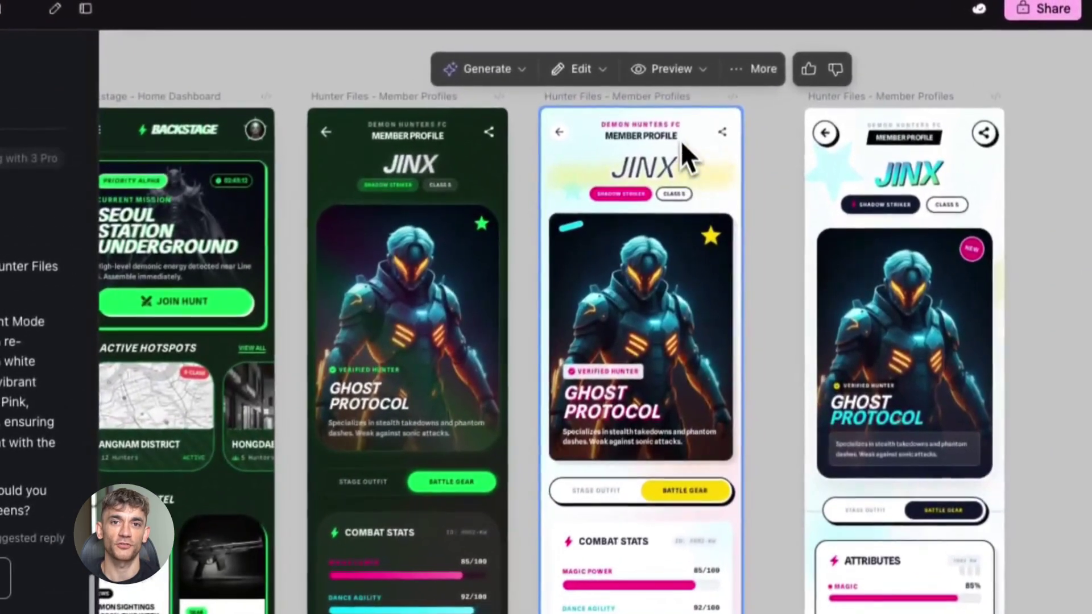
# Step: Preview the JINX profile in a new tab and try the Stage Outfit/Battle Gear toggle
pyautogui.click(672, 69)
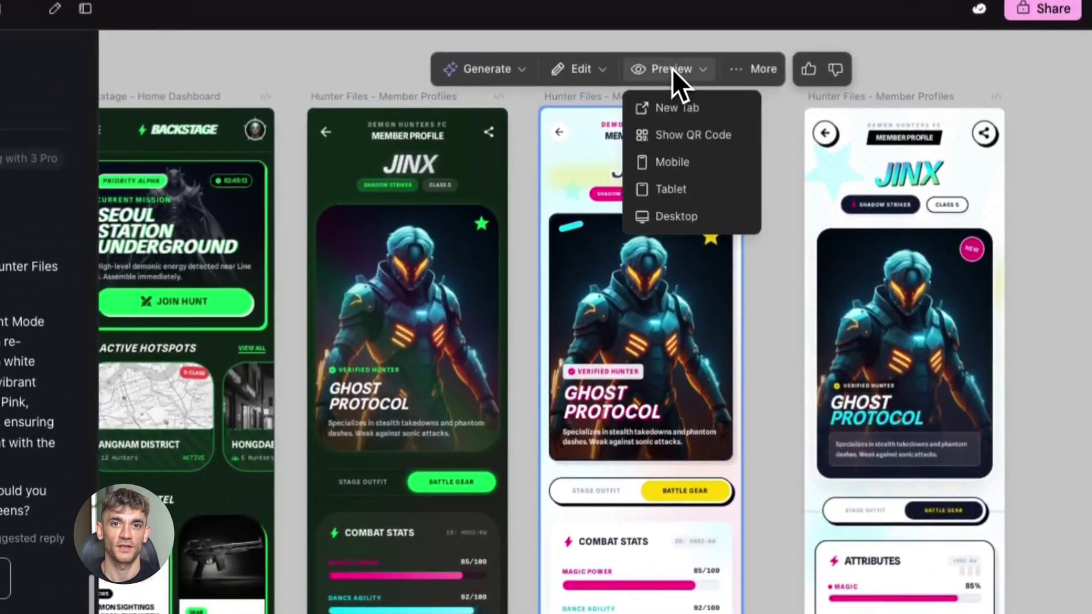
pyautogui.click(667, 107)
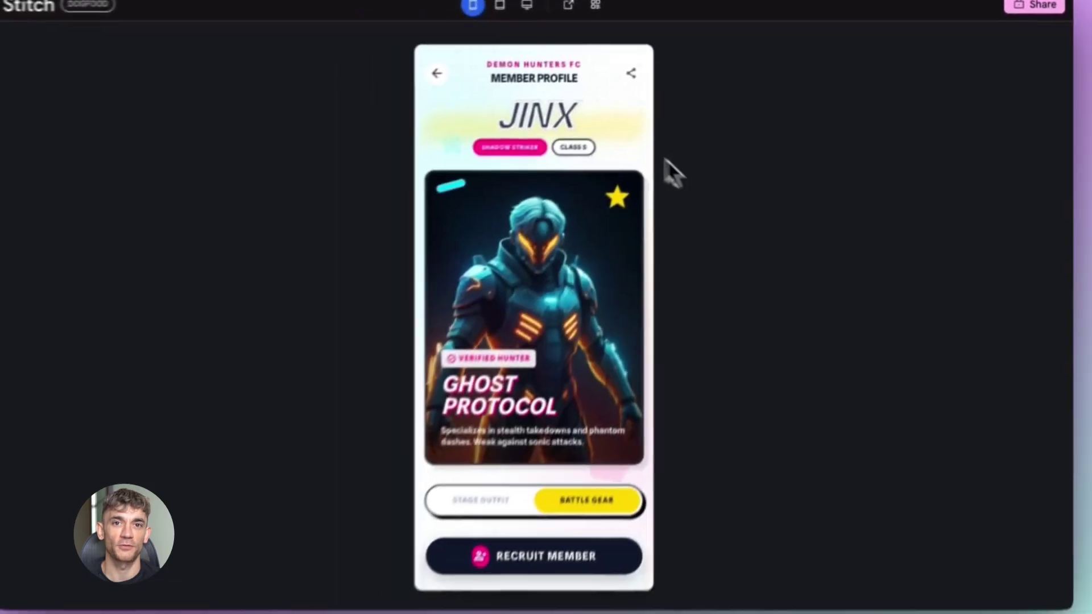
pyautogui.scroll(-4, 509, 194)
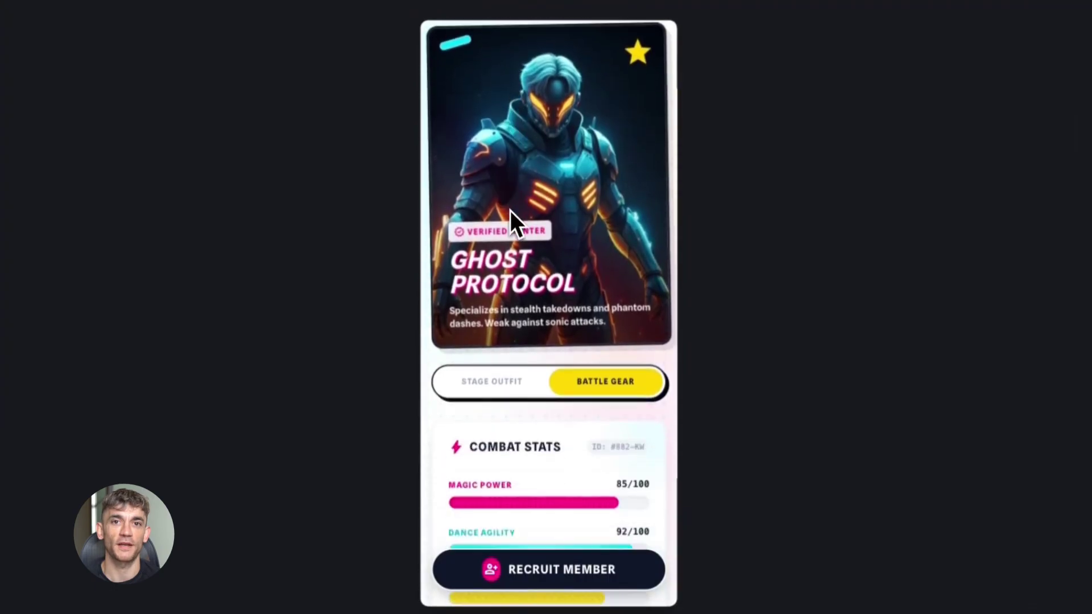
pyautogui.click(503, 364)
pyautogui.click(592, 367)
pyautogui.click(517, 368)
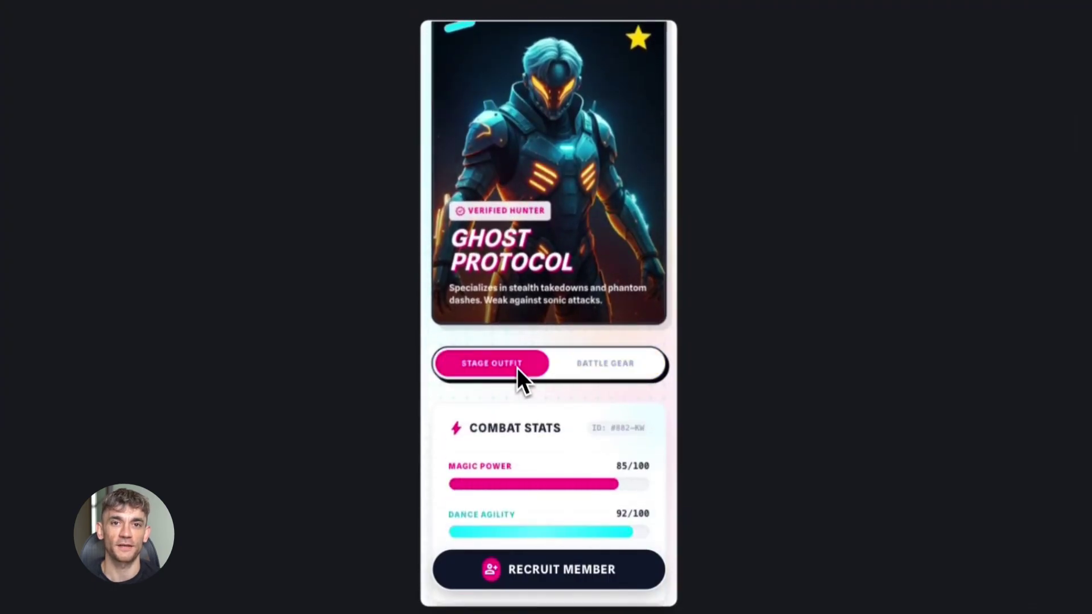
pyautogui.scroll(-2, 521, 390)
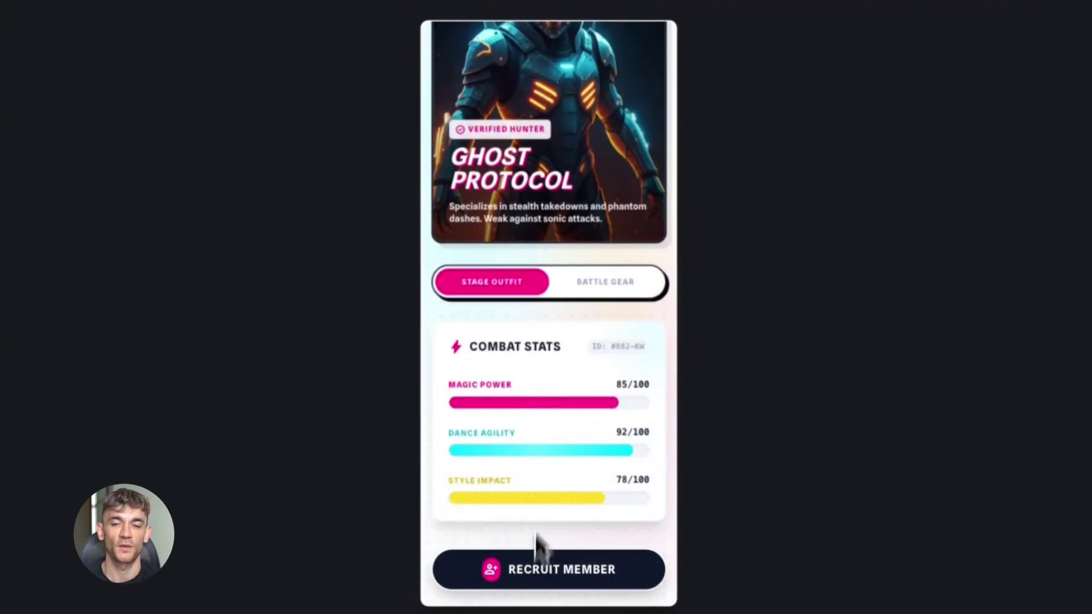
pyautogui.scroll(6, 555, 390)
# Step: Enable sharing and remixing for the project and copy its share link
pyautogui.click(1015, 29)
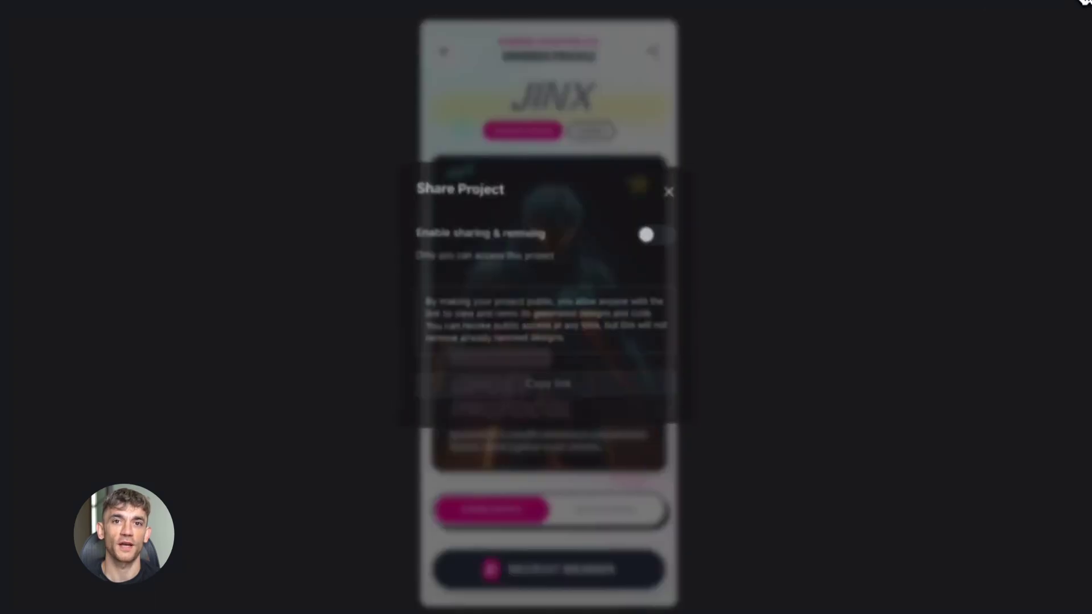
pyautogui.click(663, 236)
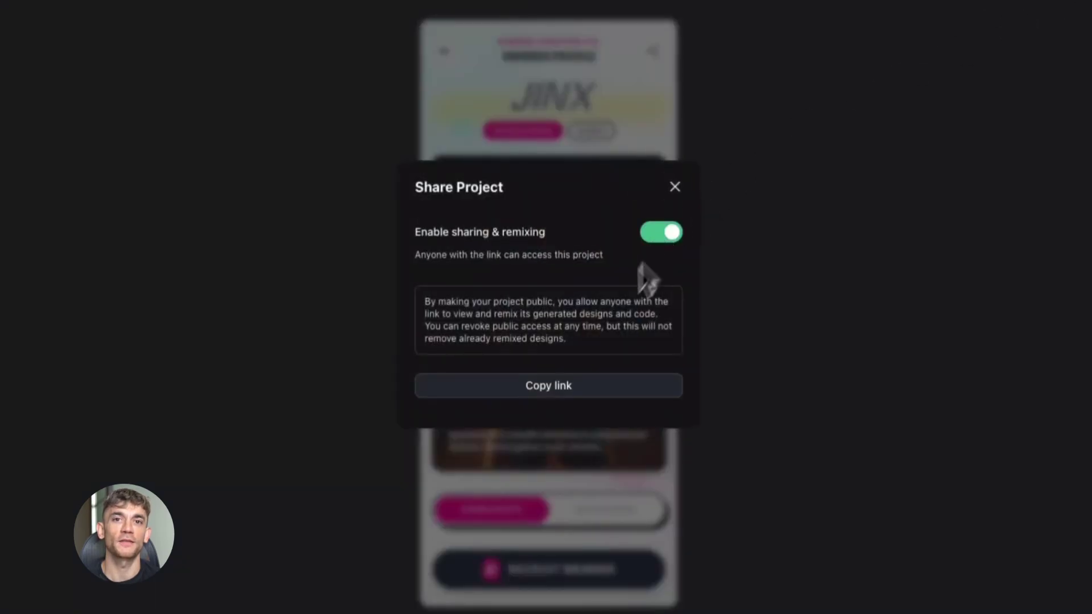
pyautogui.click(562, 385)
pyautogui.click(594, 82)
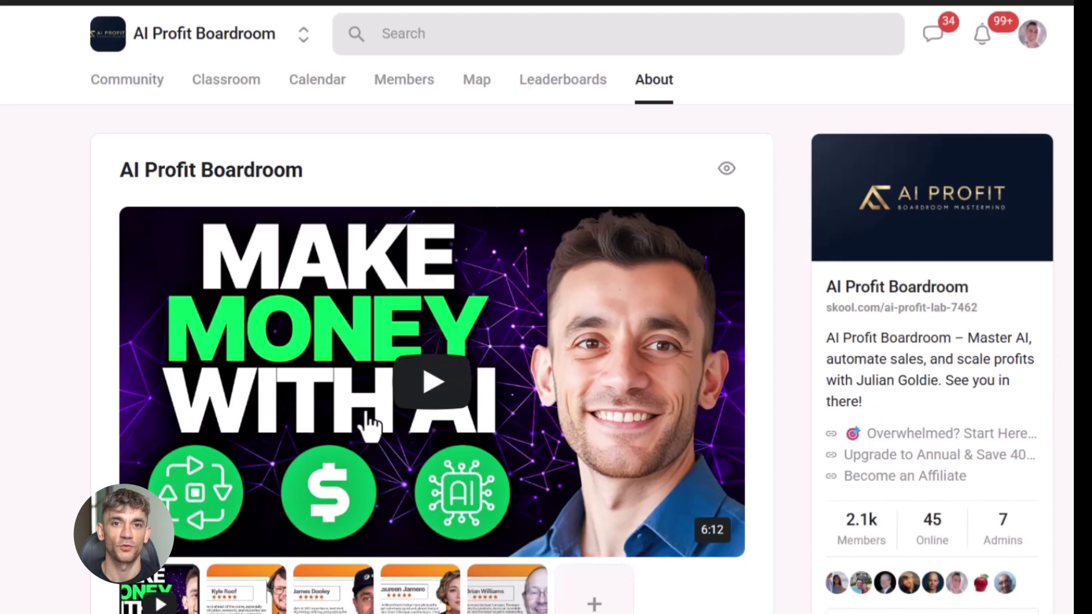
# Step: Scroll the AI Profit Boardroom About page, then switch to the AI Money Lab community
pyautogui.scroll(-6, 434, 340)
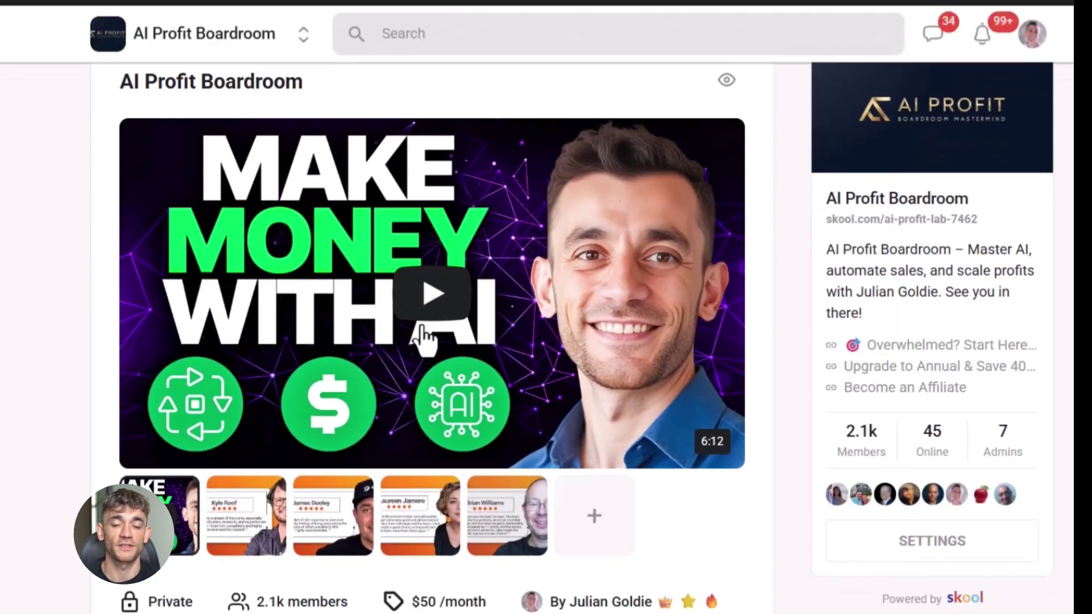
pyautogui.scroll(-7, 561, 390)
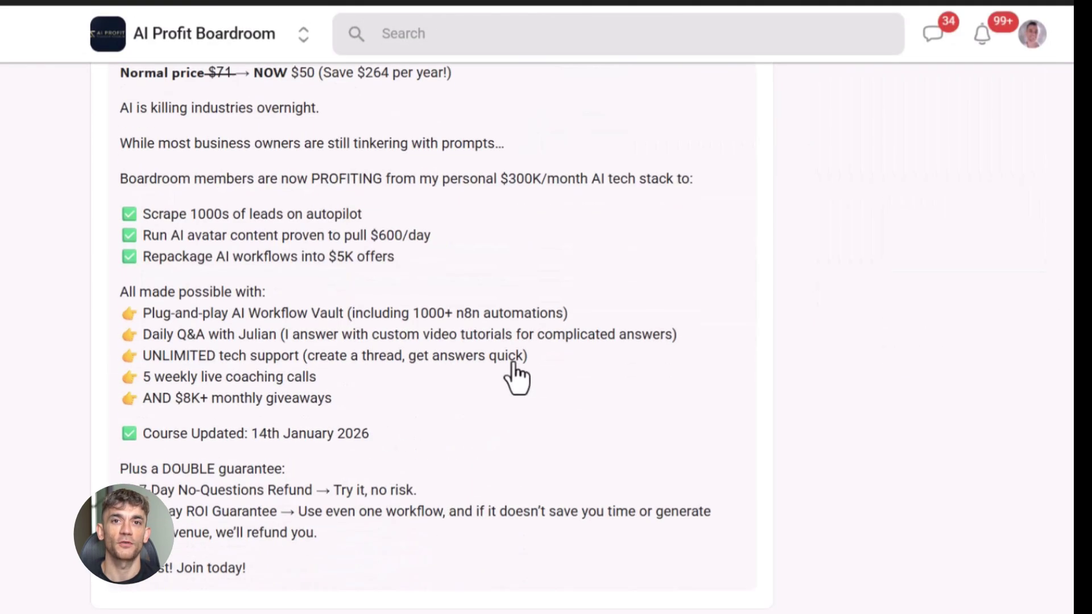
pyautogui.scroll(8, 483, 341)
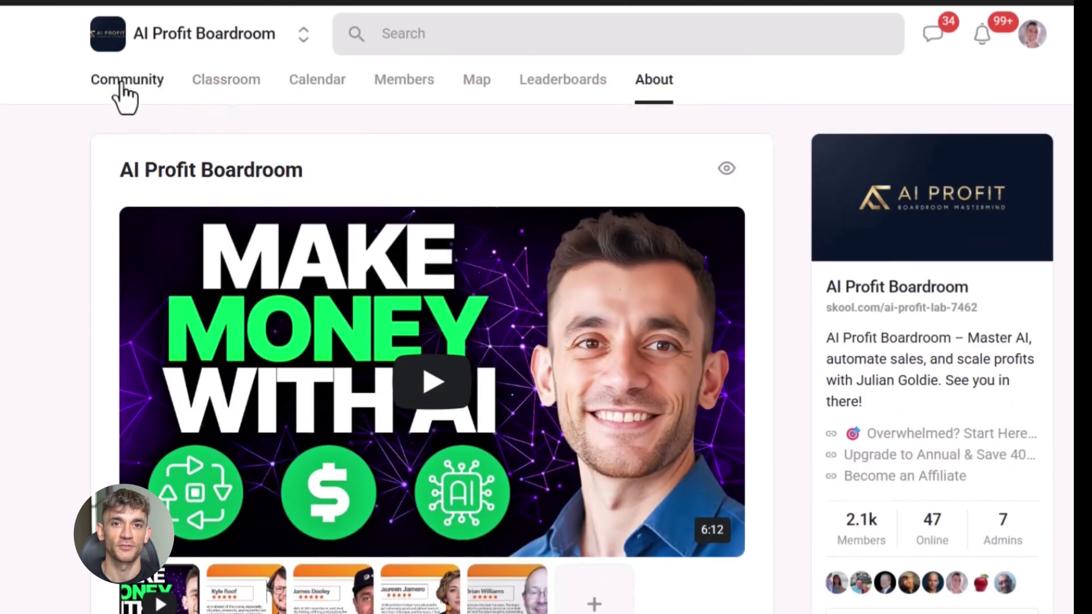
pyautogui.click(122, 94)
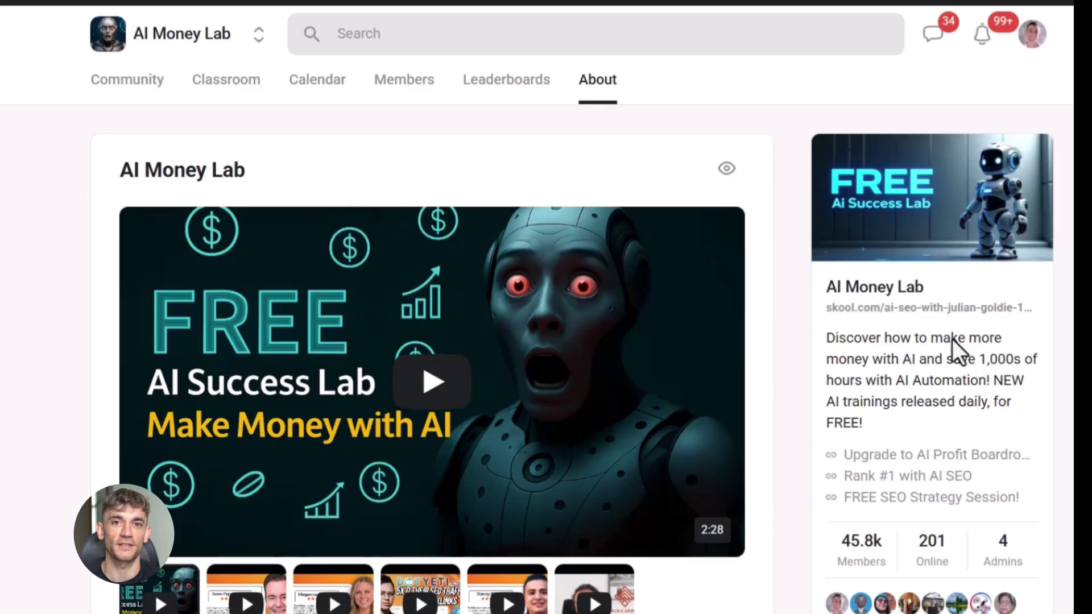
# Step: Browse the AI Money Lab page and scroll through its Classroom course grid
pyautogui.scroll(-2, 933, 456)
pyautogui.scroll(-3, 629, 409)
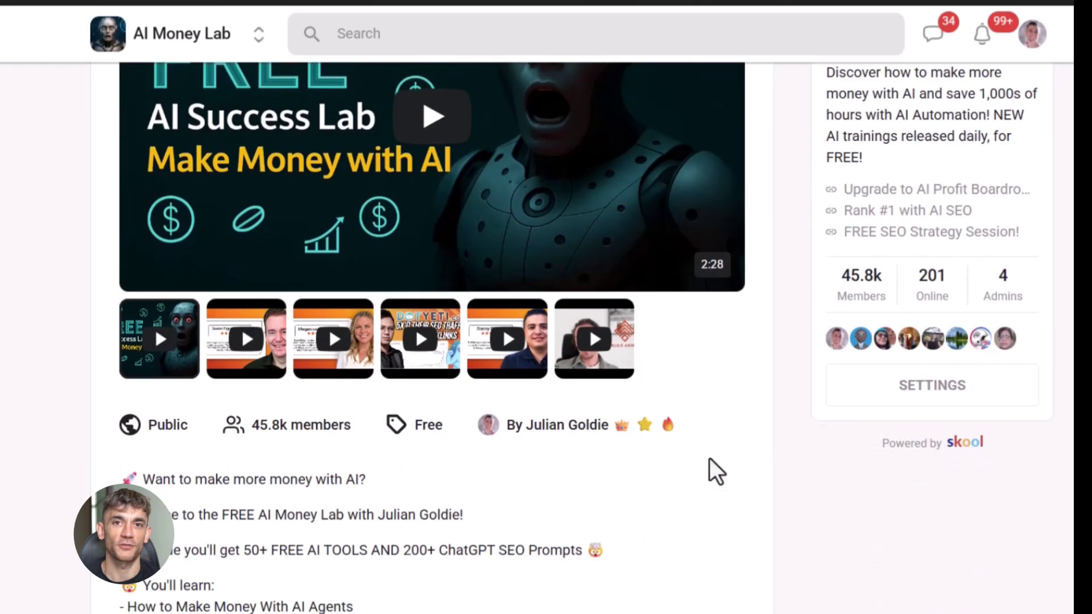
pyautogui.scroll(-8, 709, 459)
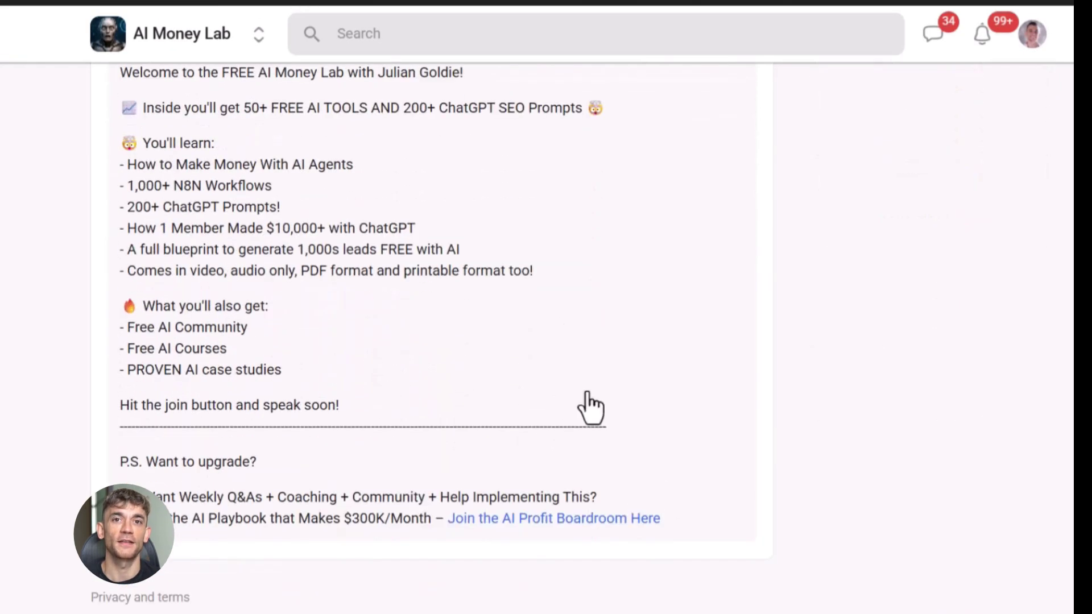
pyautogui.scroll(10, 581, 404)
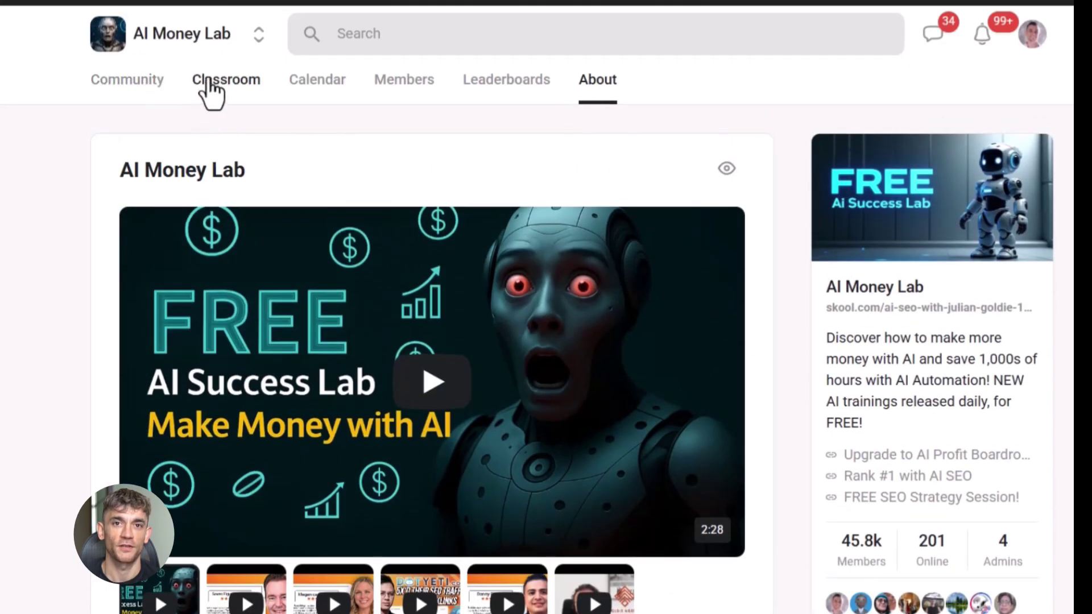
pyautogui.click(224, 82)
pyautogui.scroll(-3, 571, 342)
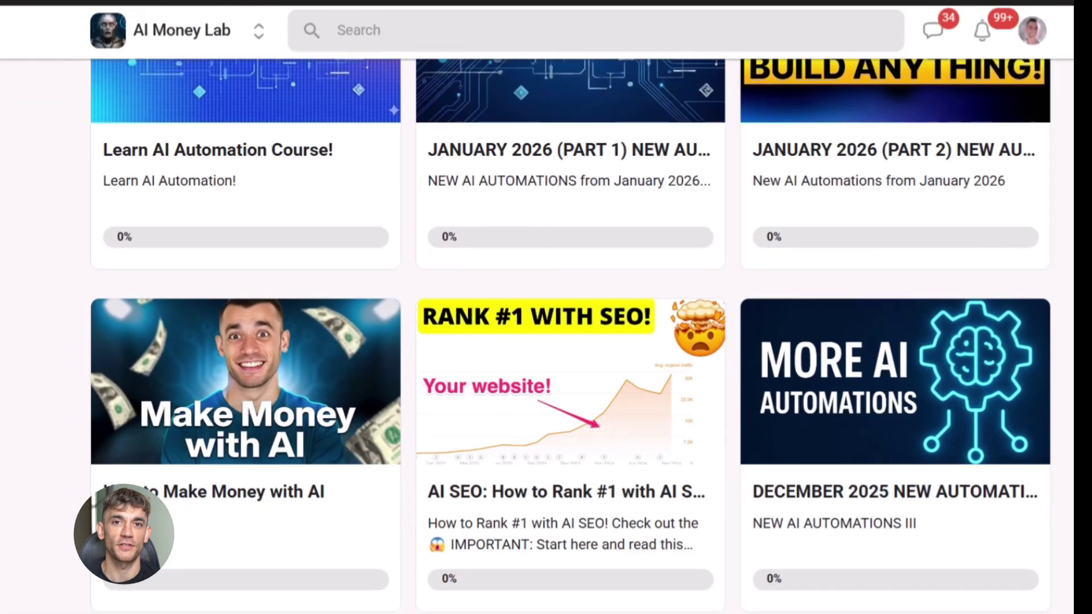
pyautogui.scroll(-12, 1042, 392)
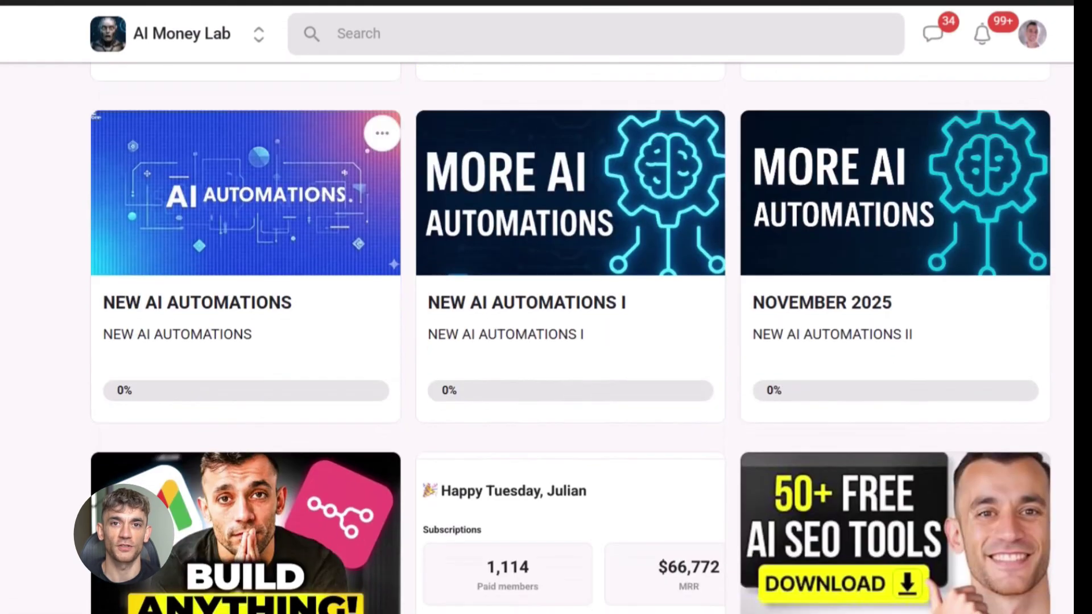
pyautogui.scroll(-9, 571, 341)
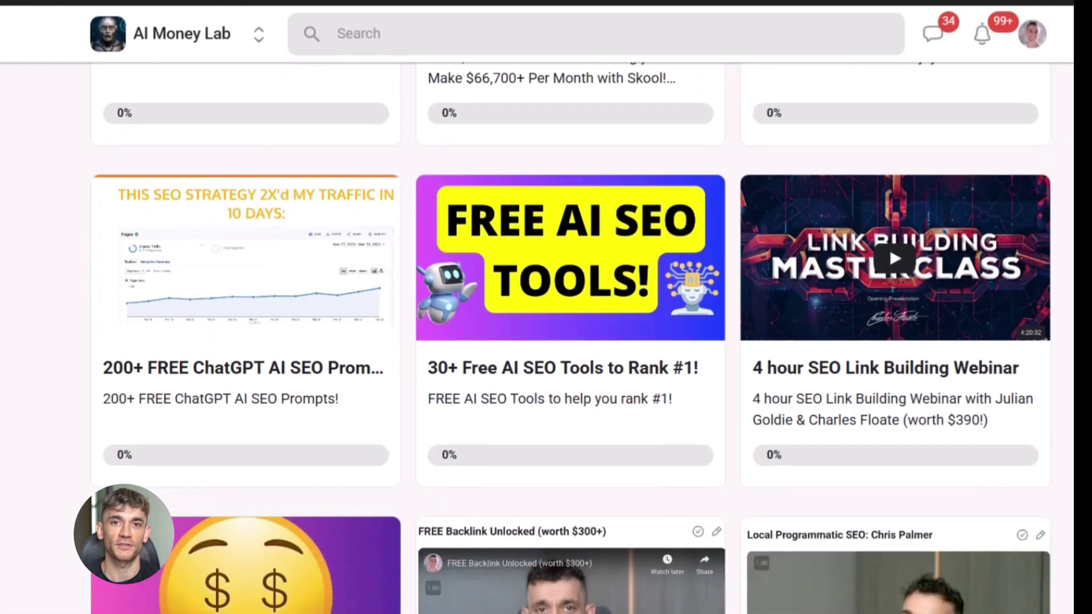